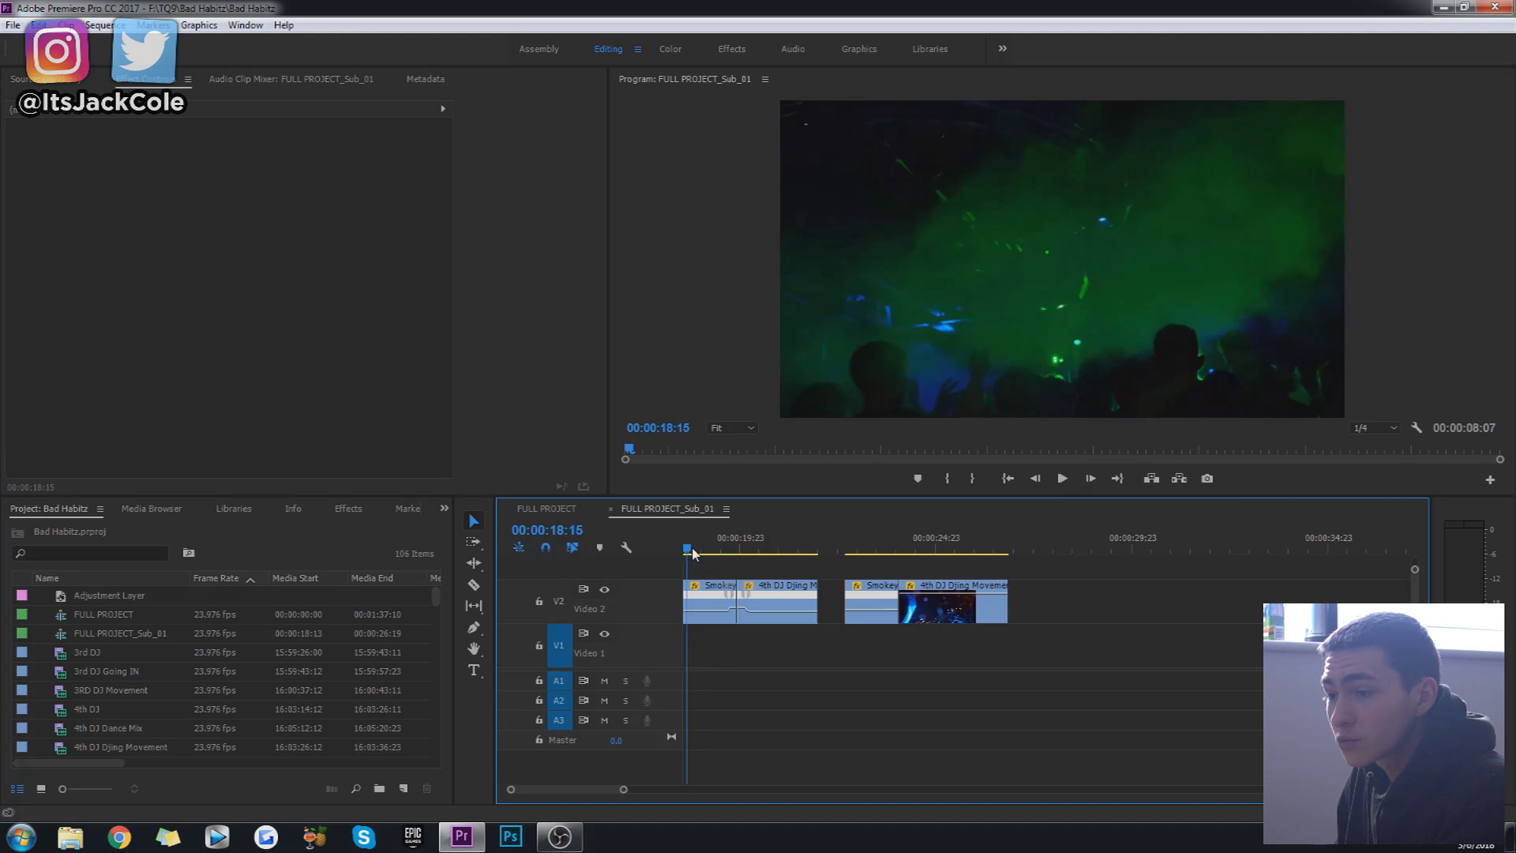
Render the previews of the FULL PROJECT_Sub_01 sequence and return the playhead to 00:00:18:13
click(105, 25)
click(132, 83)
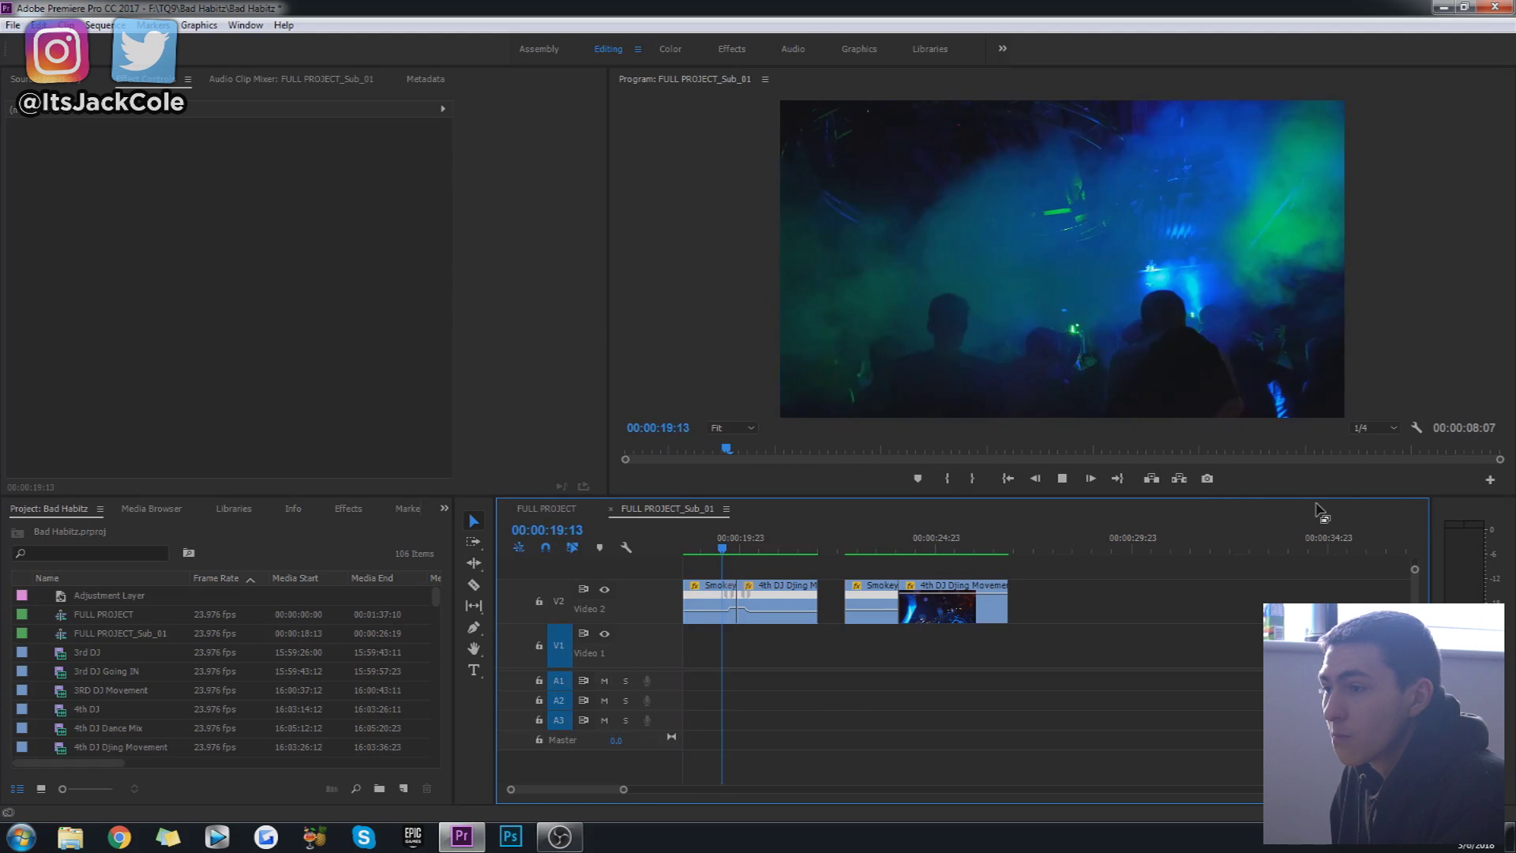
drag(732, 550, 616, 571)
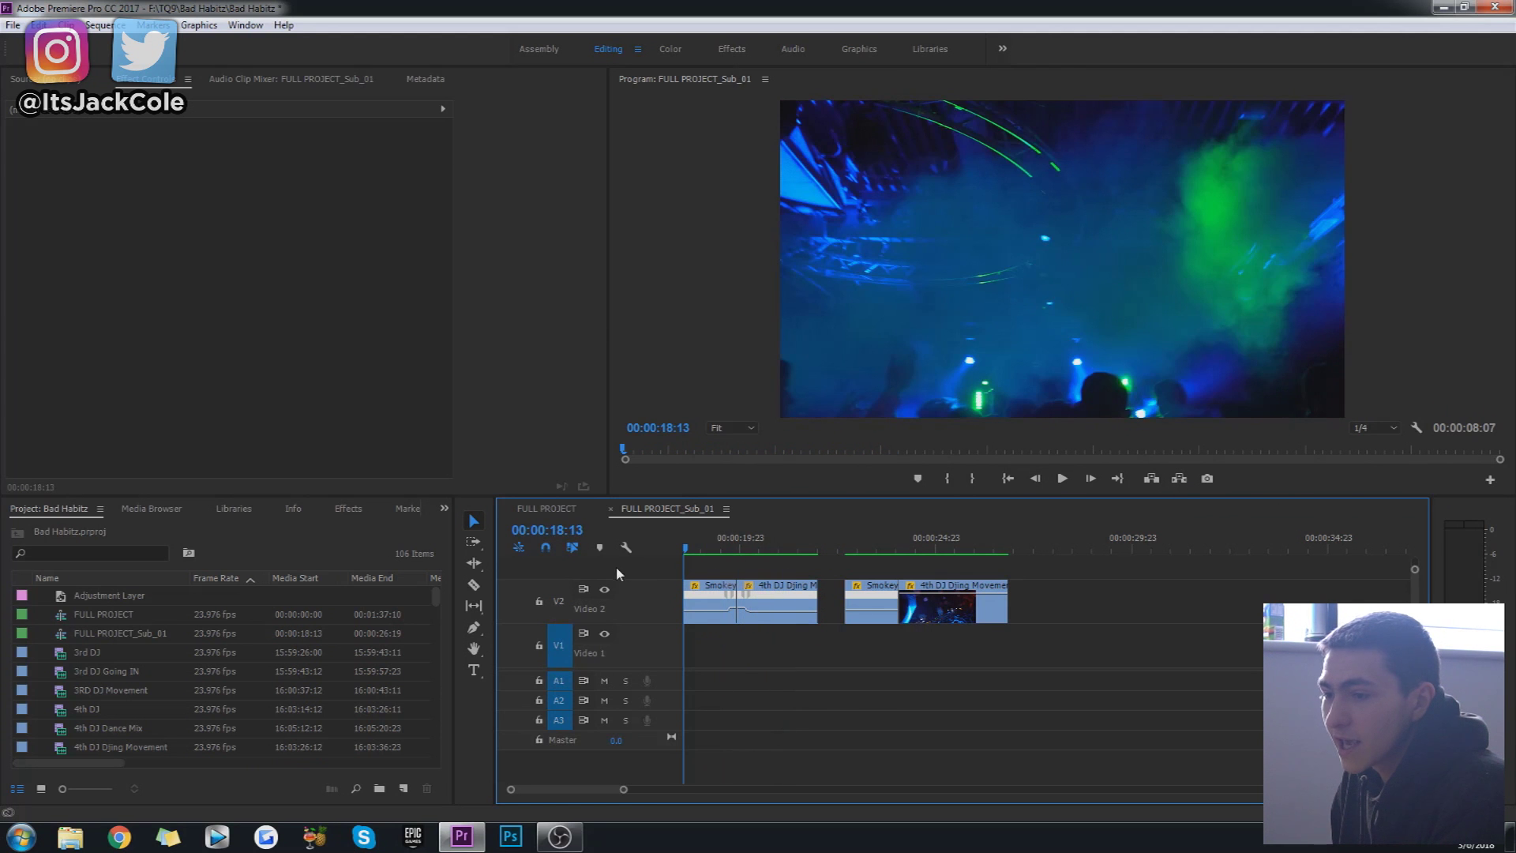
Enlarge the V2 track and play the finished speed ramp between the first Smokey Room and 4th DJ Djing Movement clips
scroll(1408, 570, down, 2)
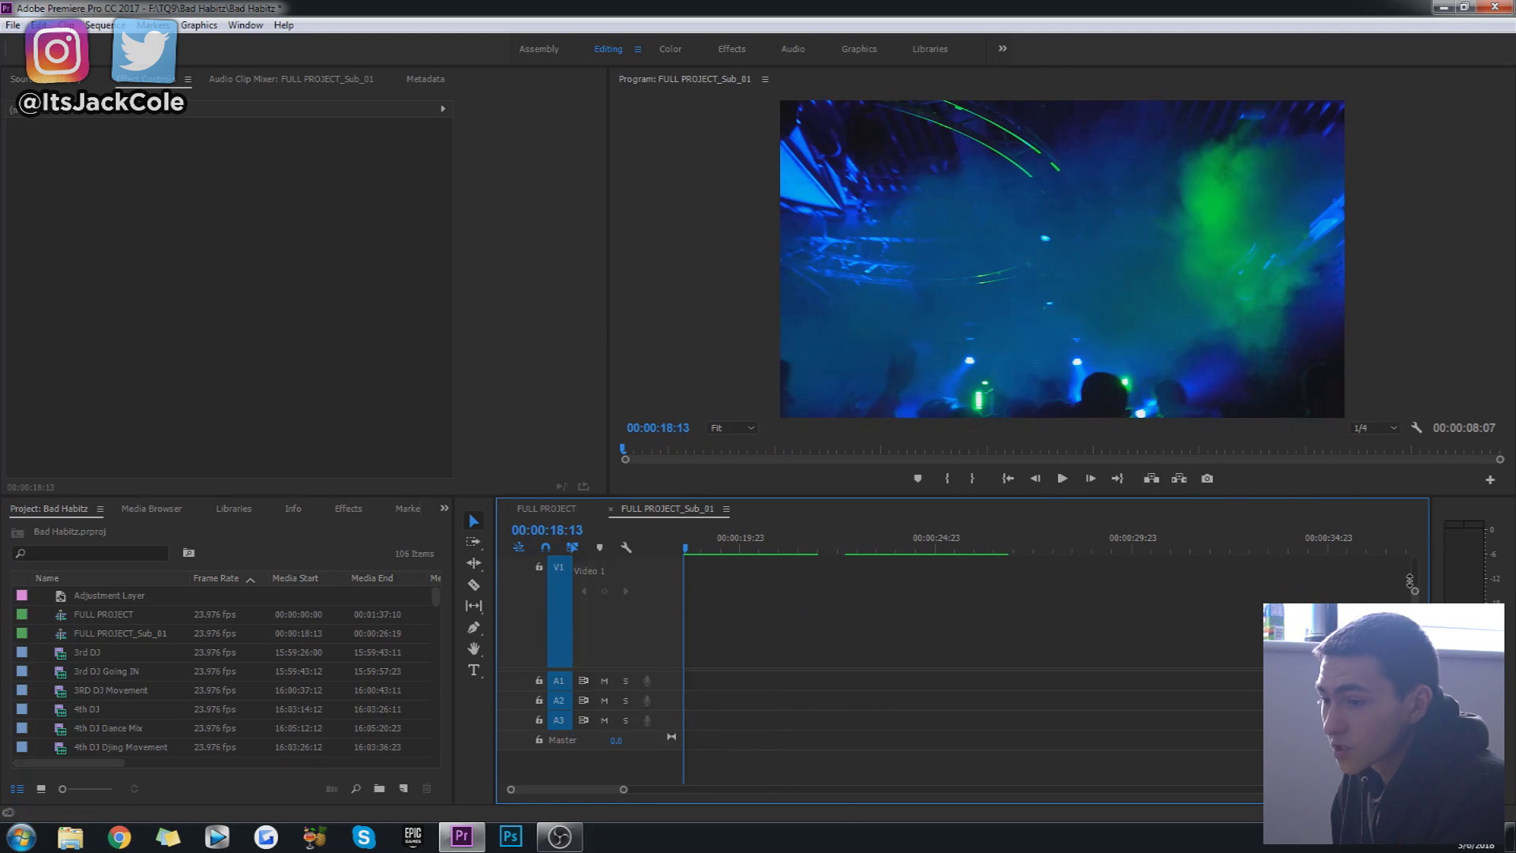
scroll(678, 663, up, 2)
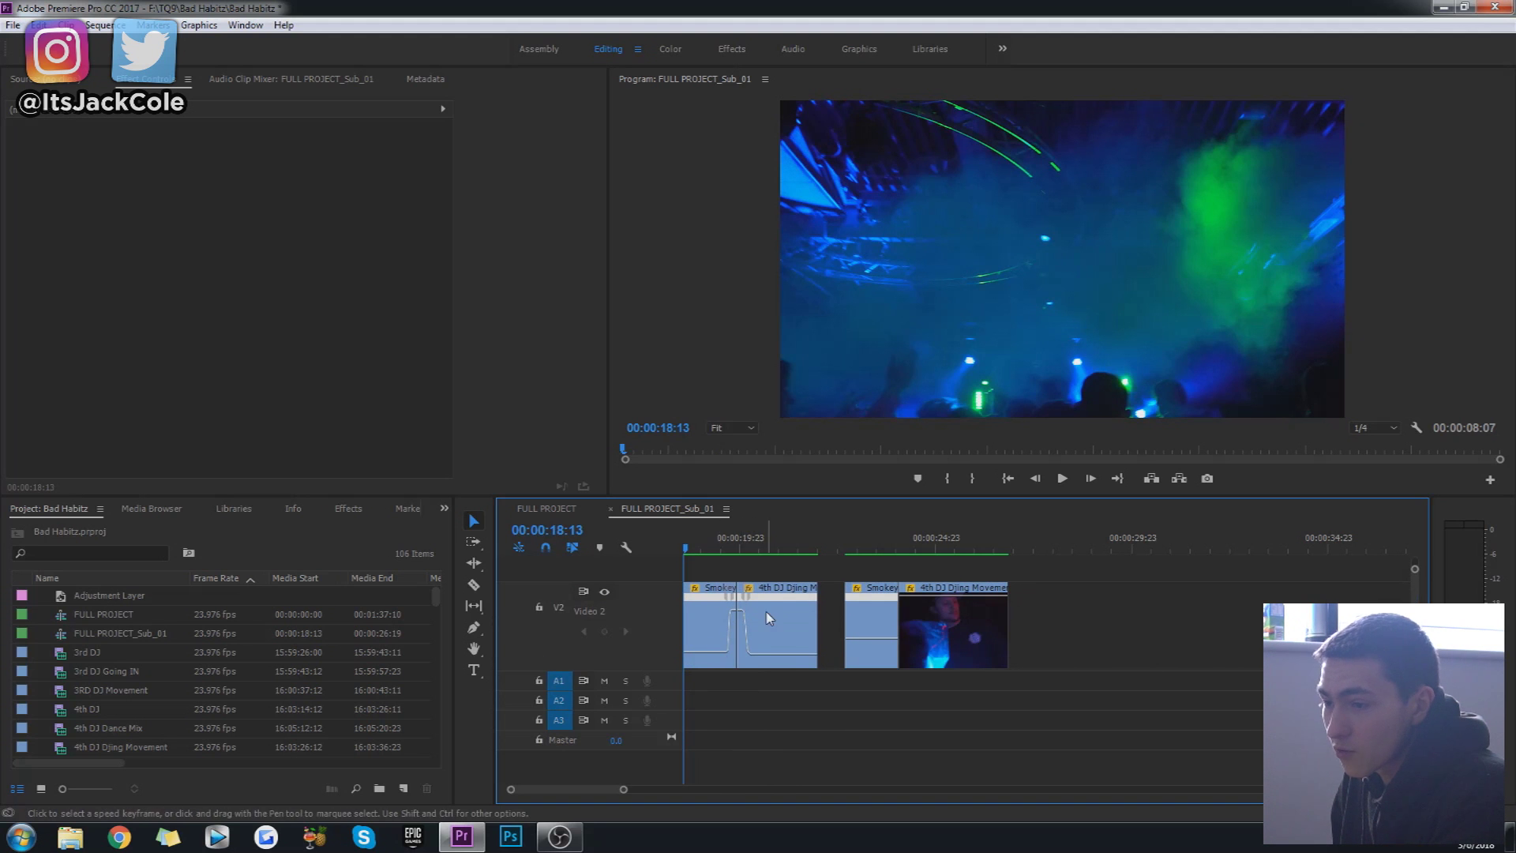
key(space)
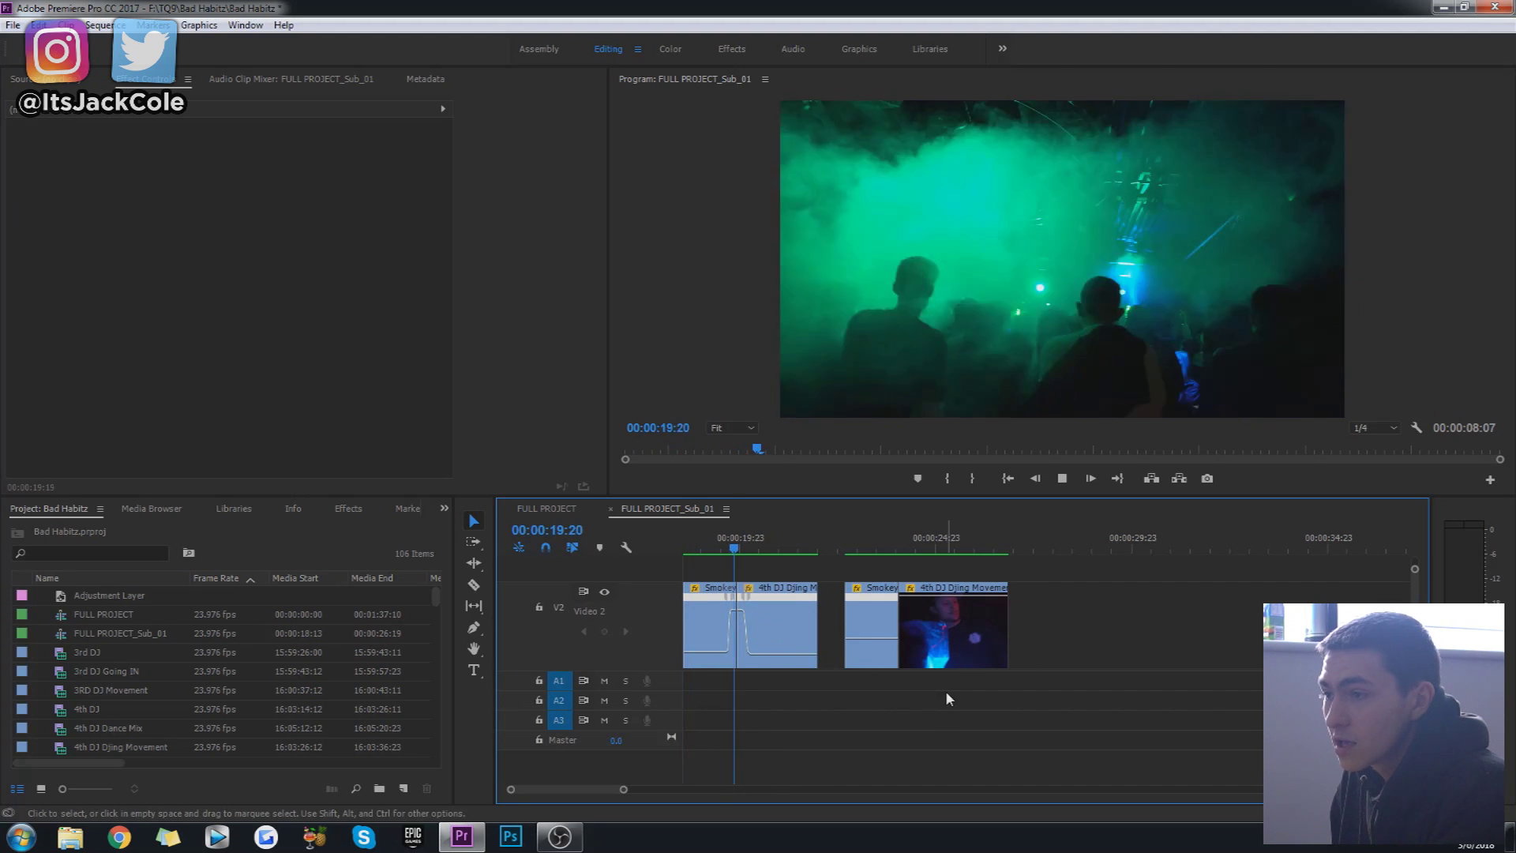
drag(754, 541, 662, 559)
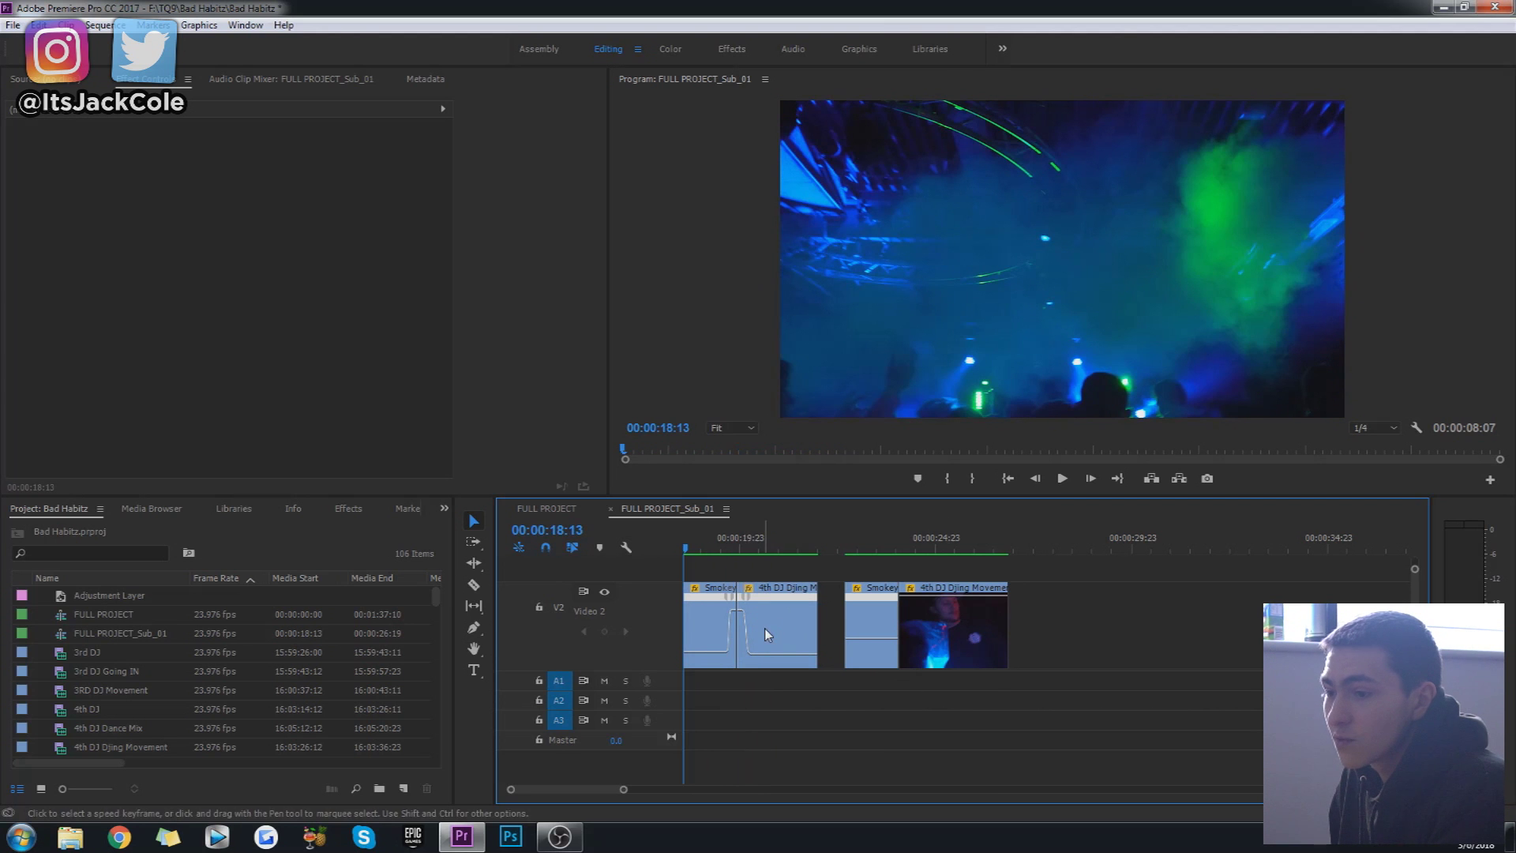
Replay and scrub the cut from the first Smokey Room clip to 4th DJ Djing Movement to examine the finished transition
click(715, 628)
click(1062, 477)
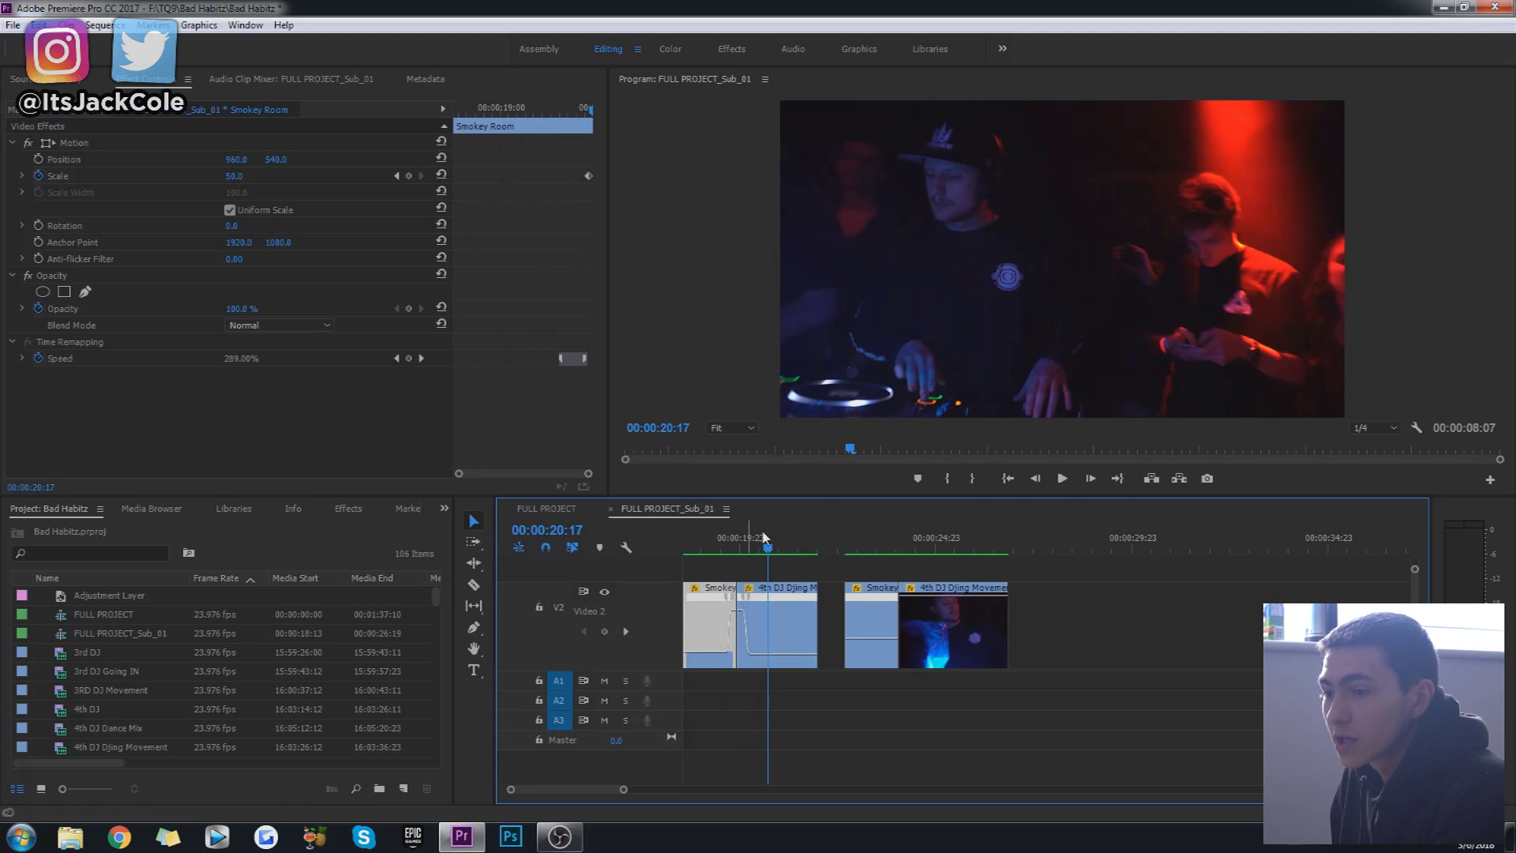
click(719, 543)
key(space)
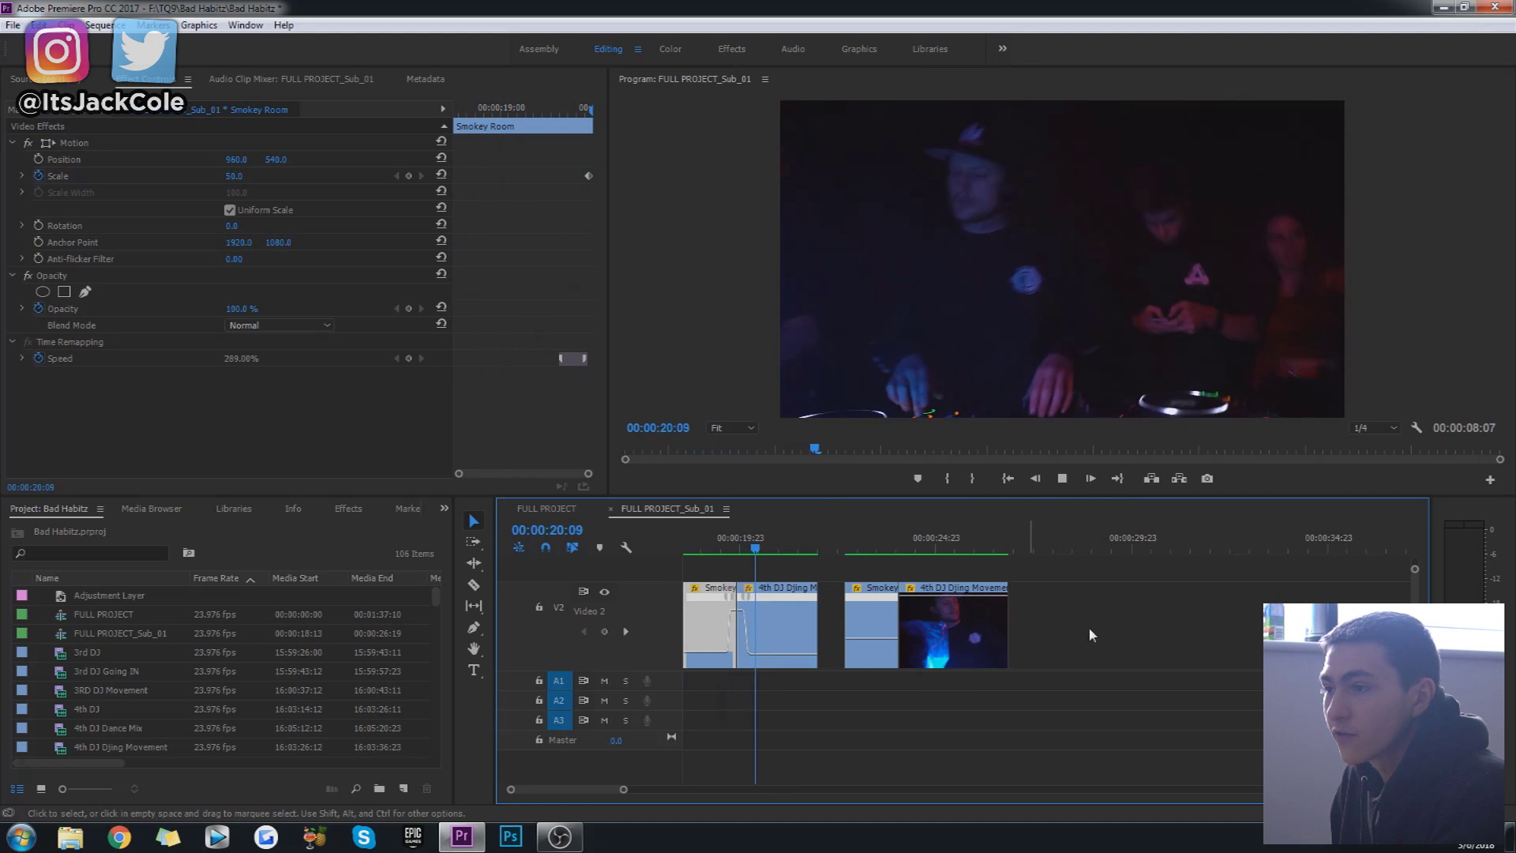
key(space)
key(space)
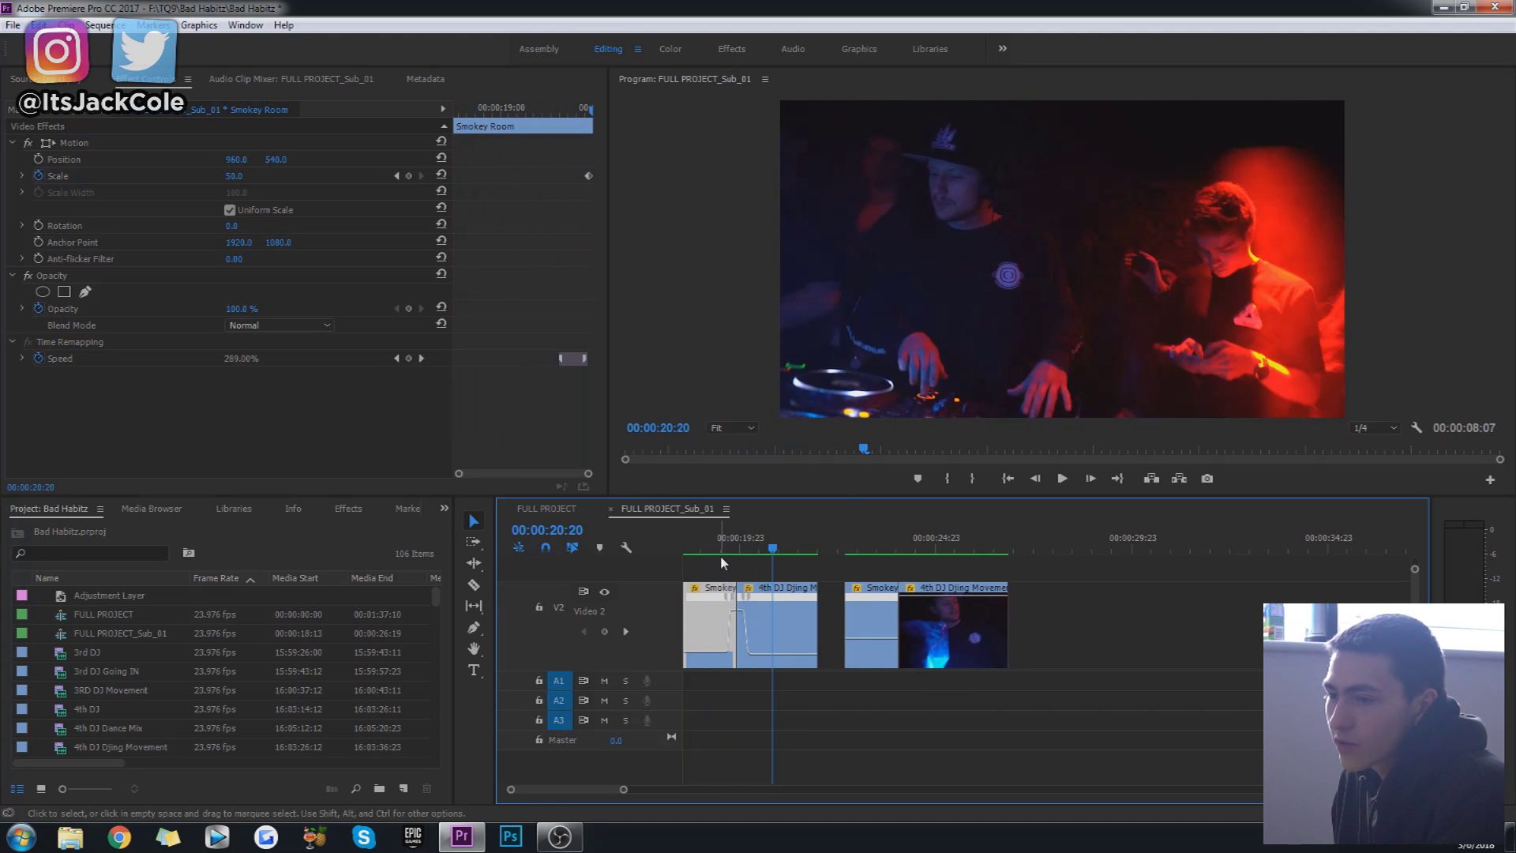
click(731, 542)
drag(735, 541, 740, 539)
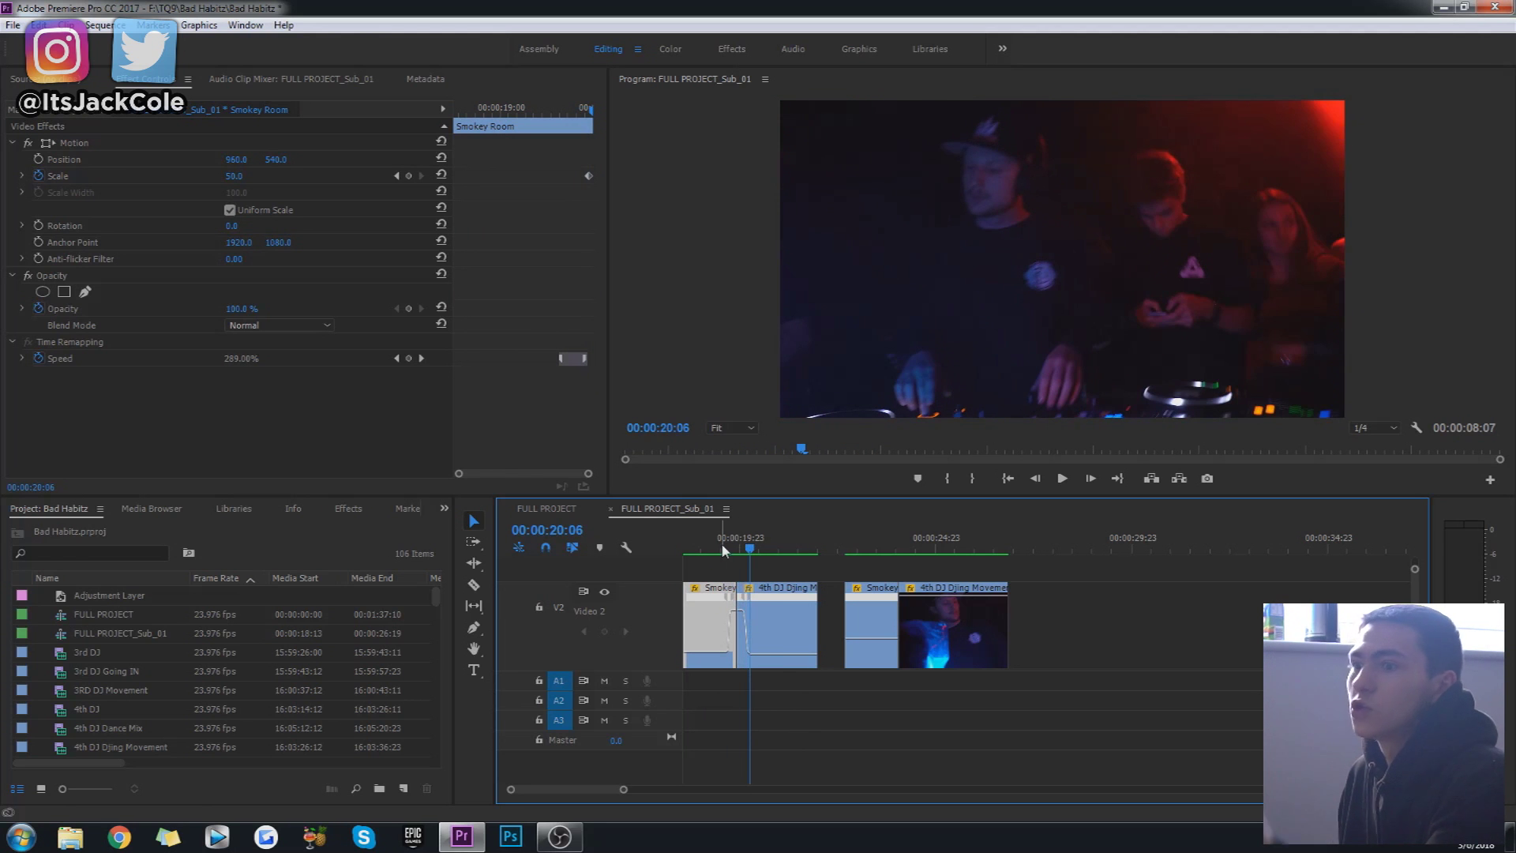
click(712, 547)
key(space)
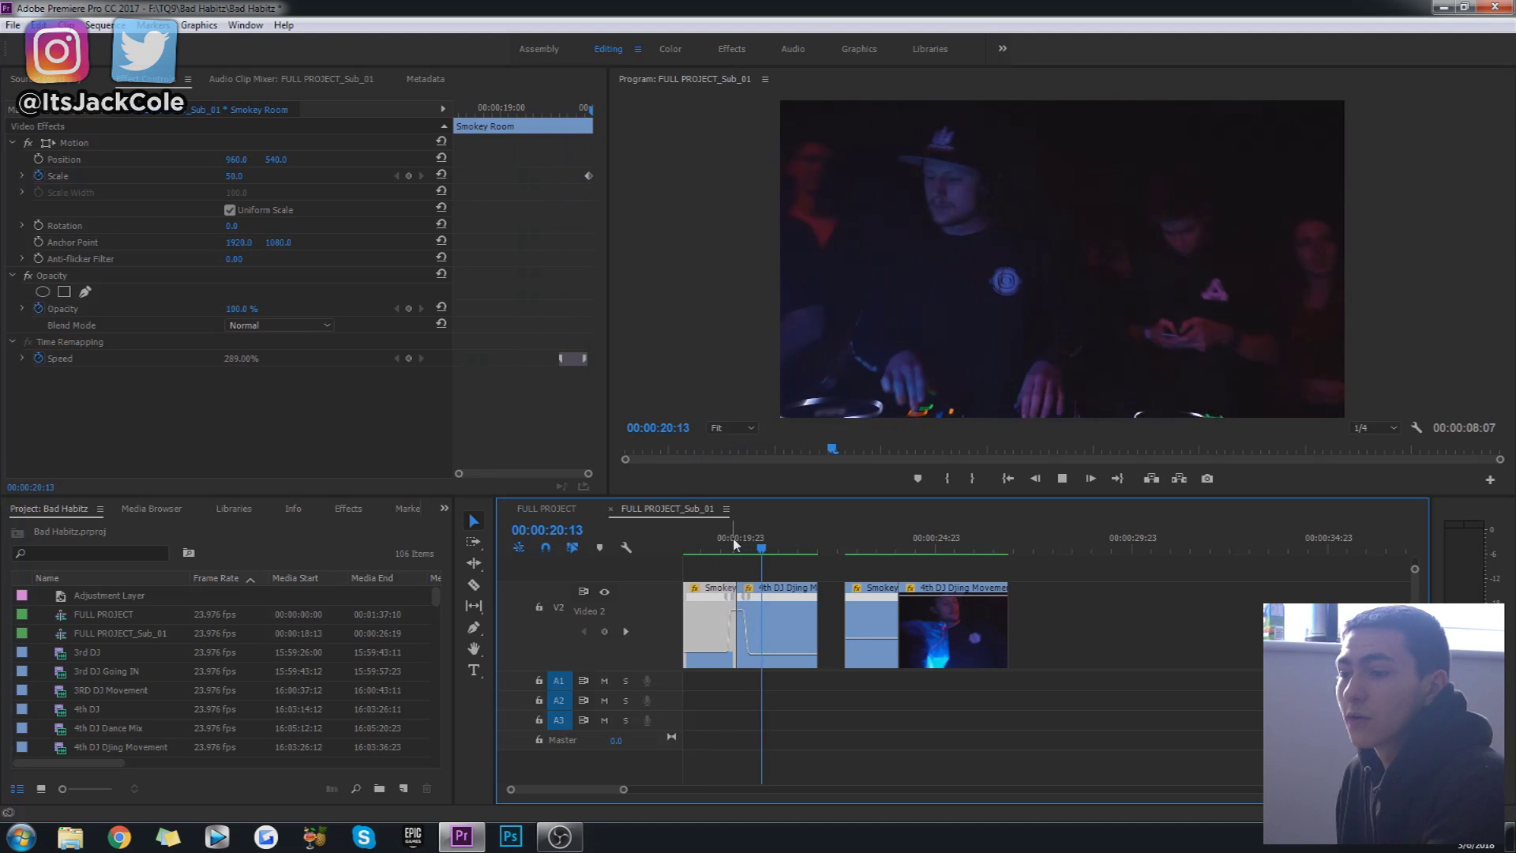
key(space)
drag(718, 550, 664, 556)
click(952, 705)
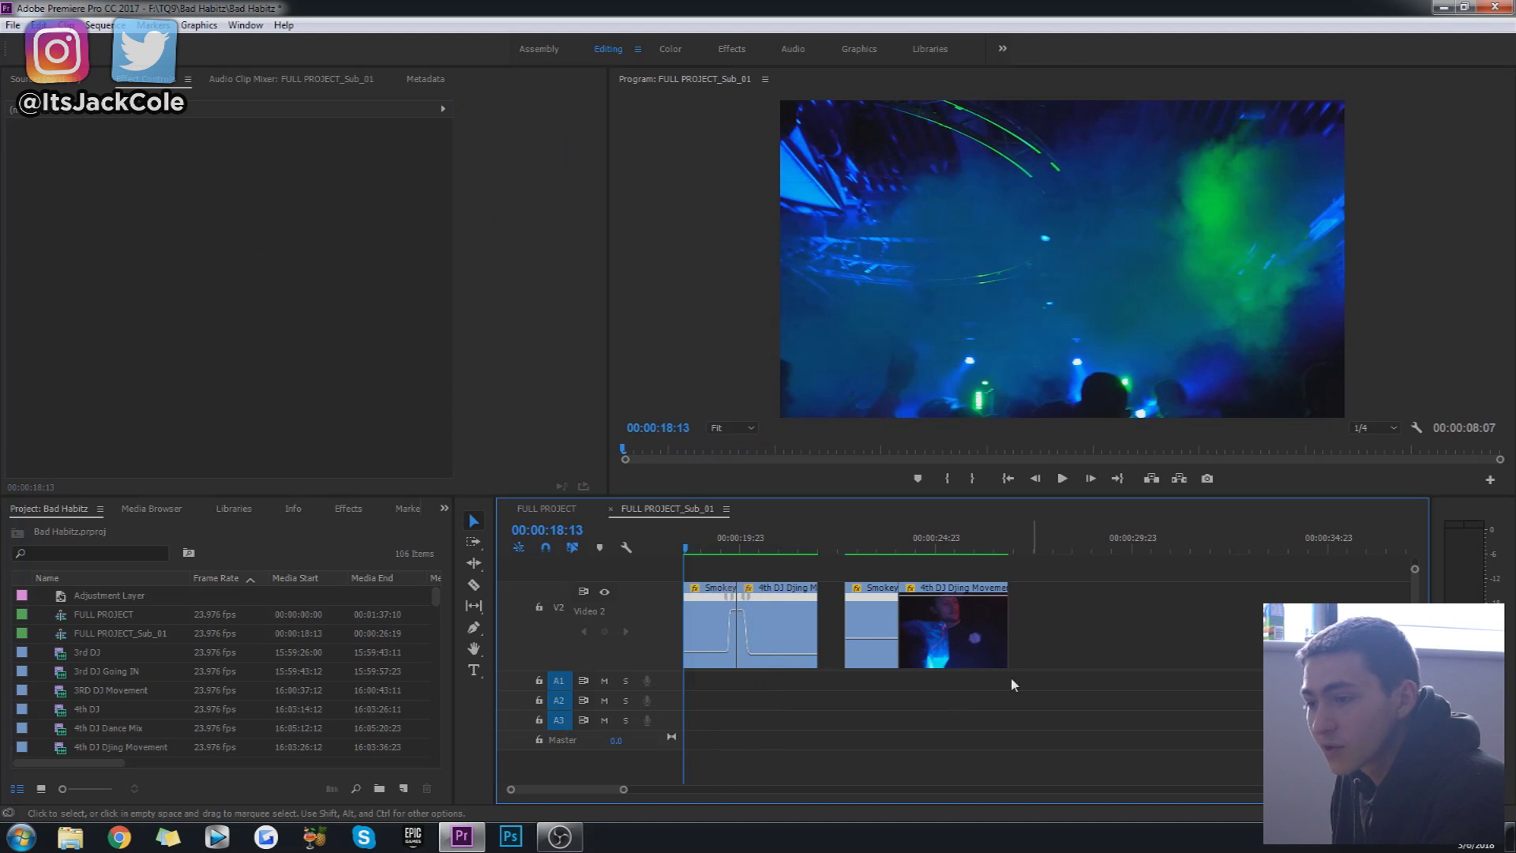
Play the finished first clip pair and the unedited second pair to compare their transitions
click(723, 549)
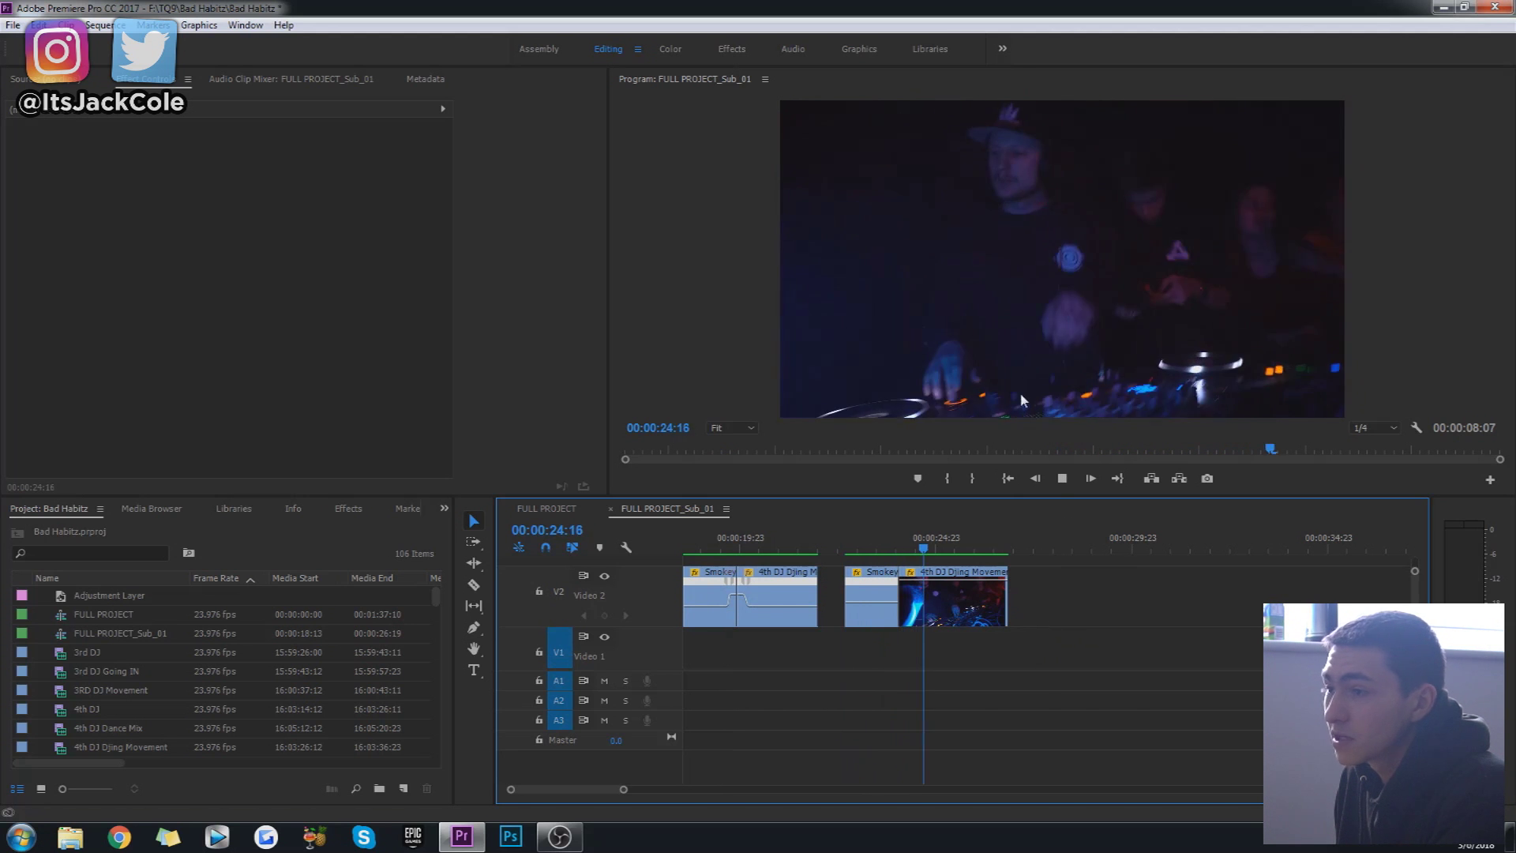
key(space)
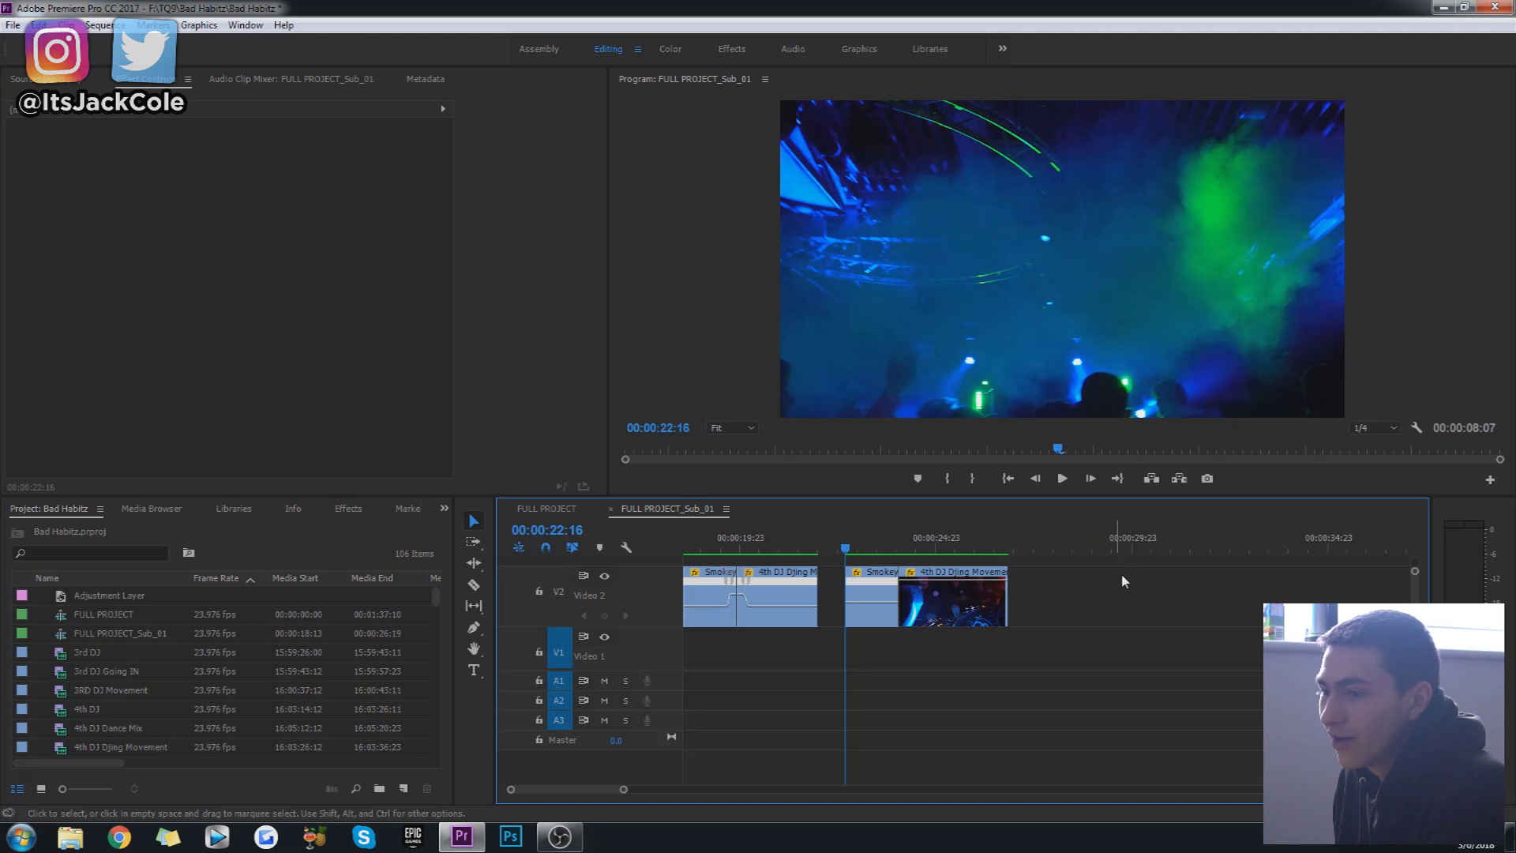
key(Home)
key(space)
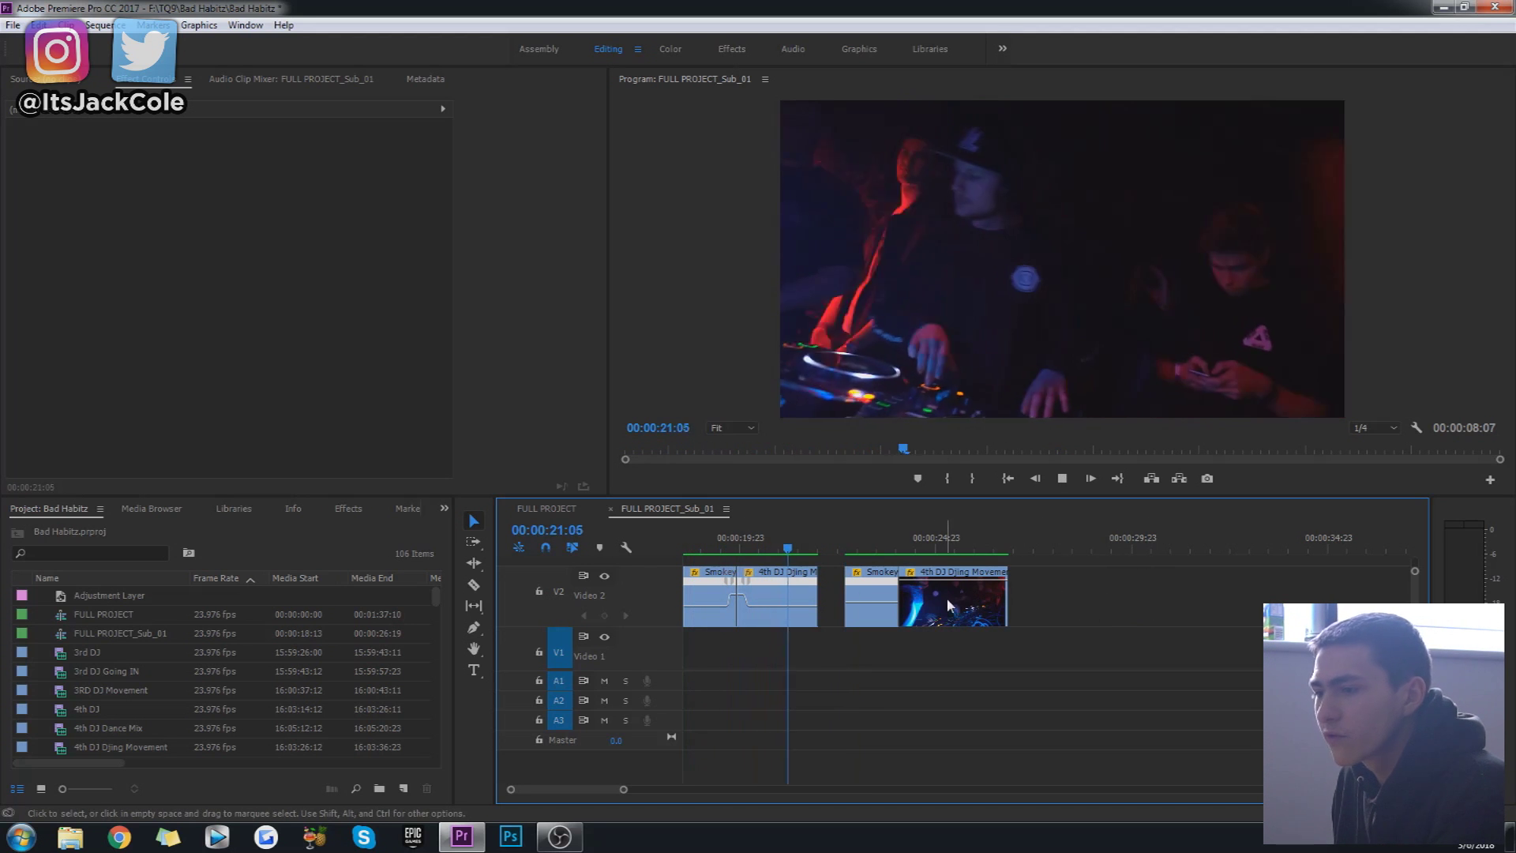
key(space)
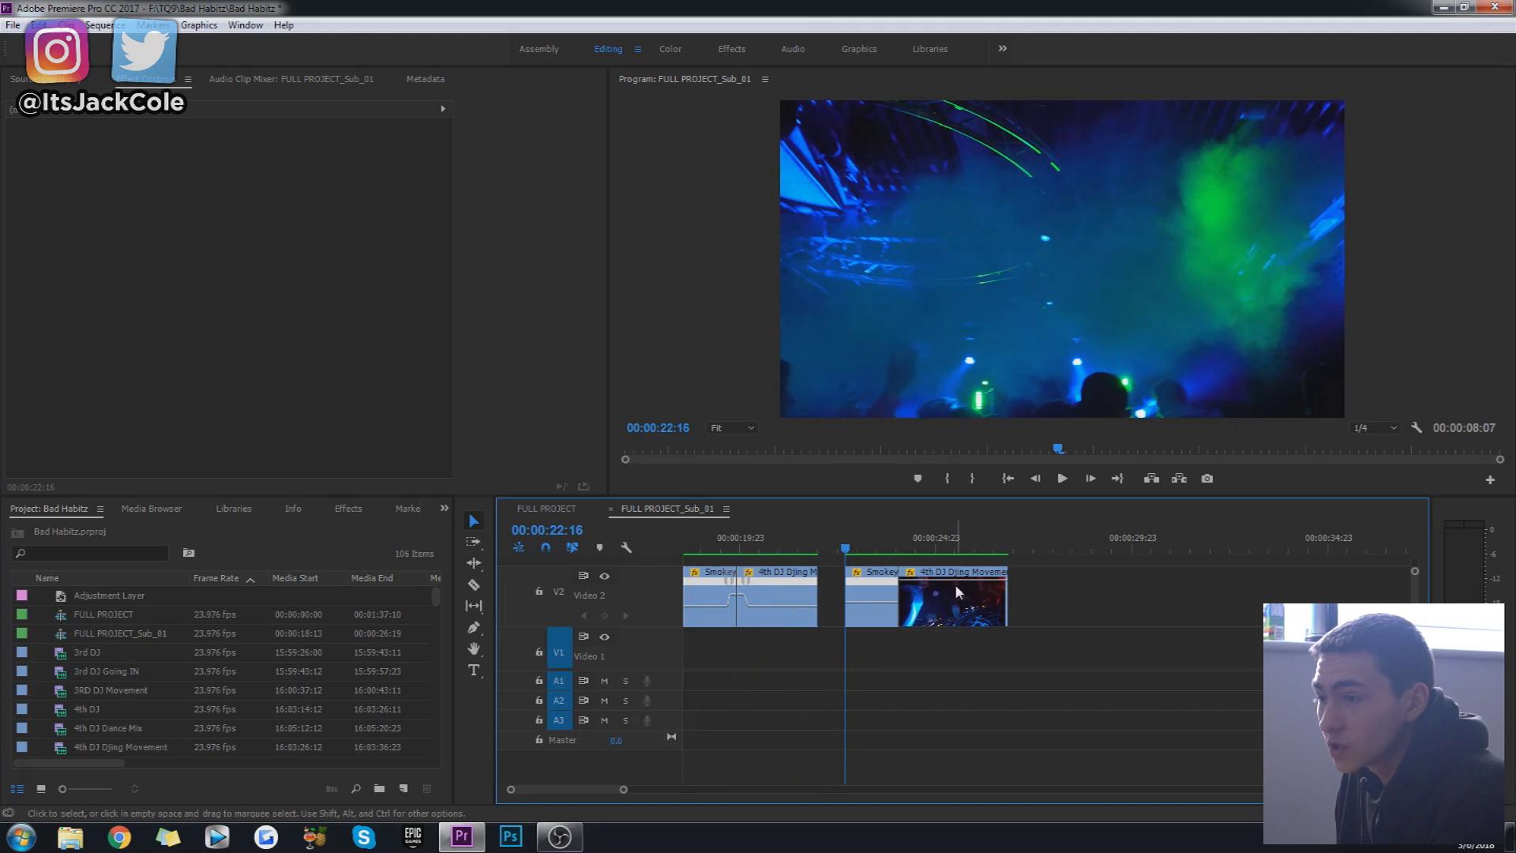
key(space)
key(space)
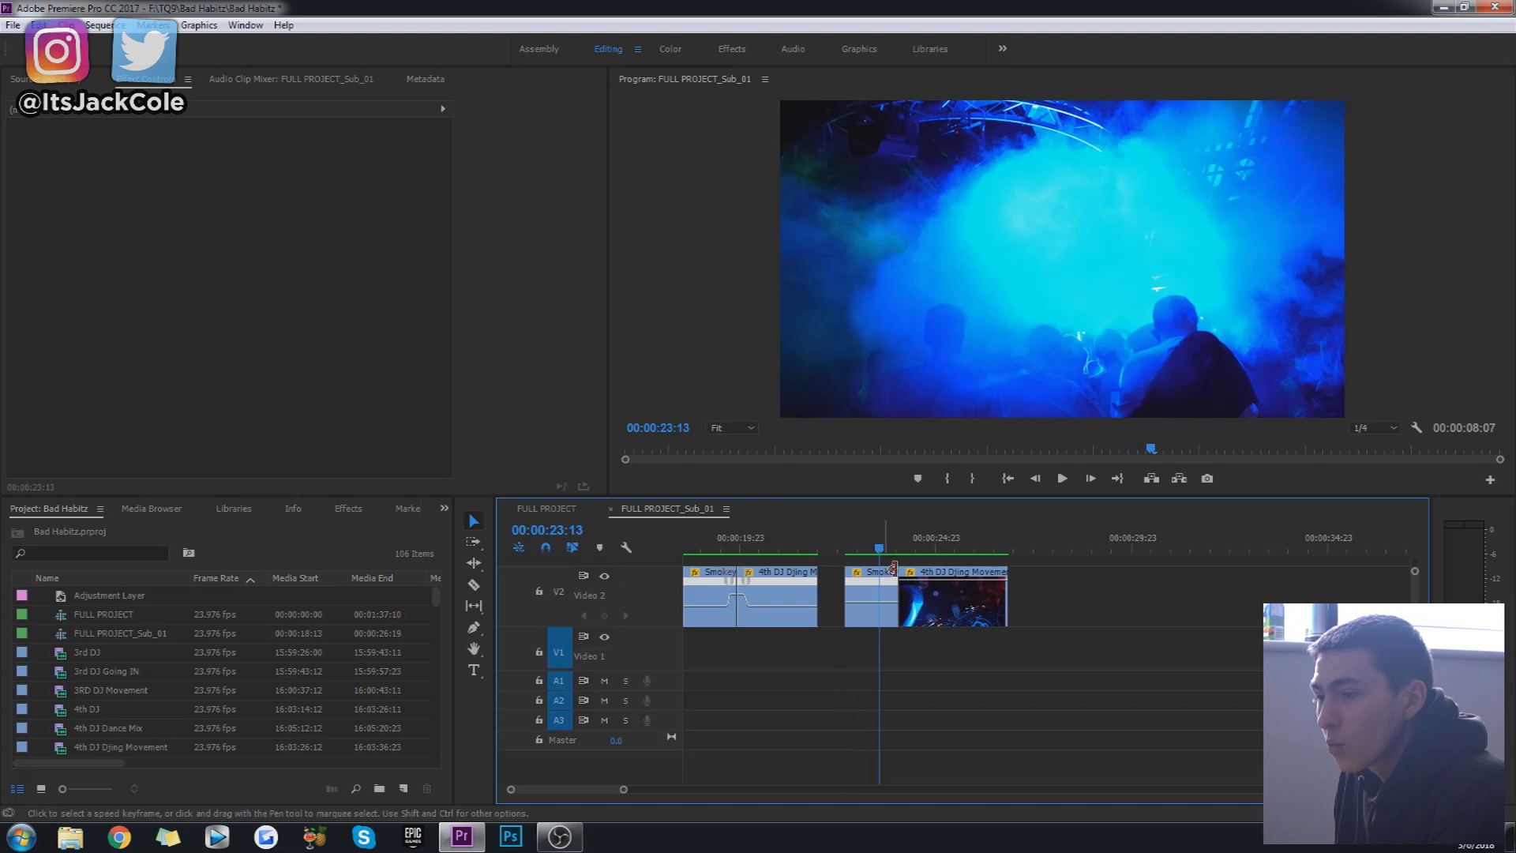
right_click(853, 574)
click(1140, 575)
drag(1051, 624, 885, 603)
key(ctrl+z)
click(1111, 620)
click(972, 605)
click(1055, 578)
click(912, 546)
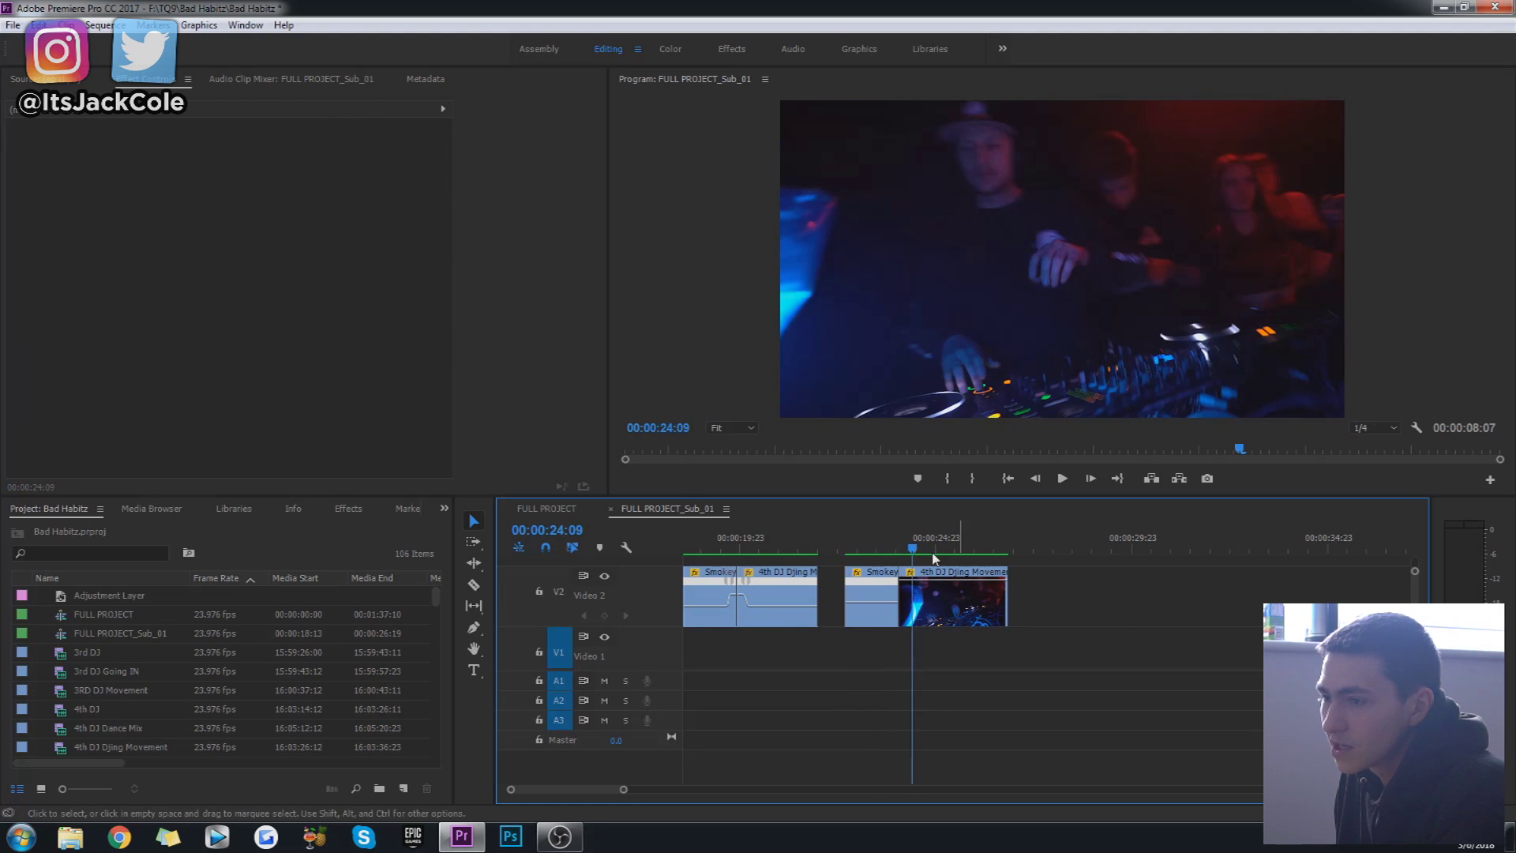
Remove the Scale keyframes from the second Smokey Room clip and set its Scale to 50
click(870, 592)
drag(870, 543, 846, 544)
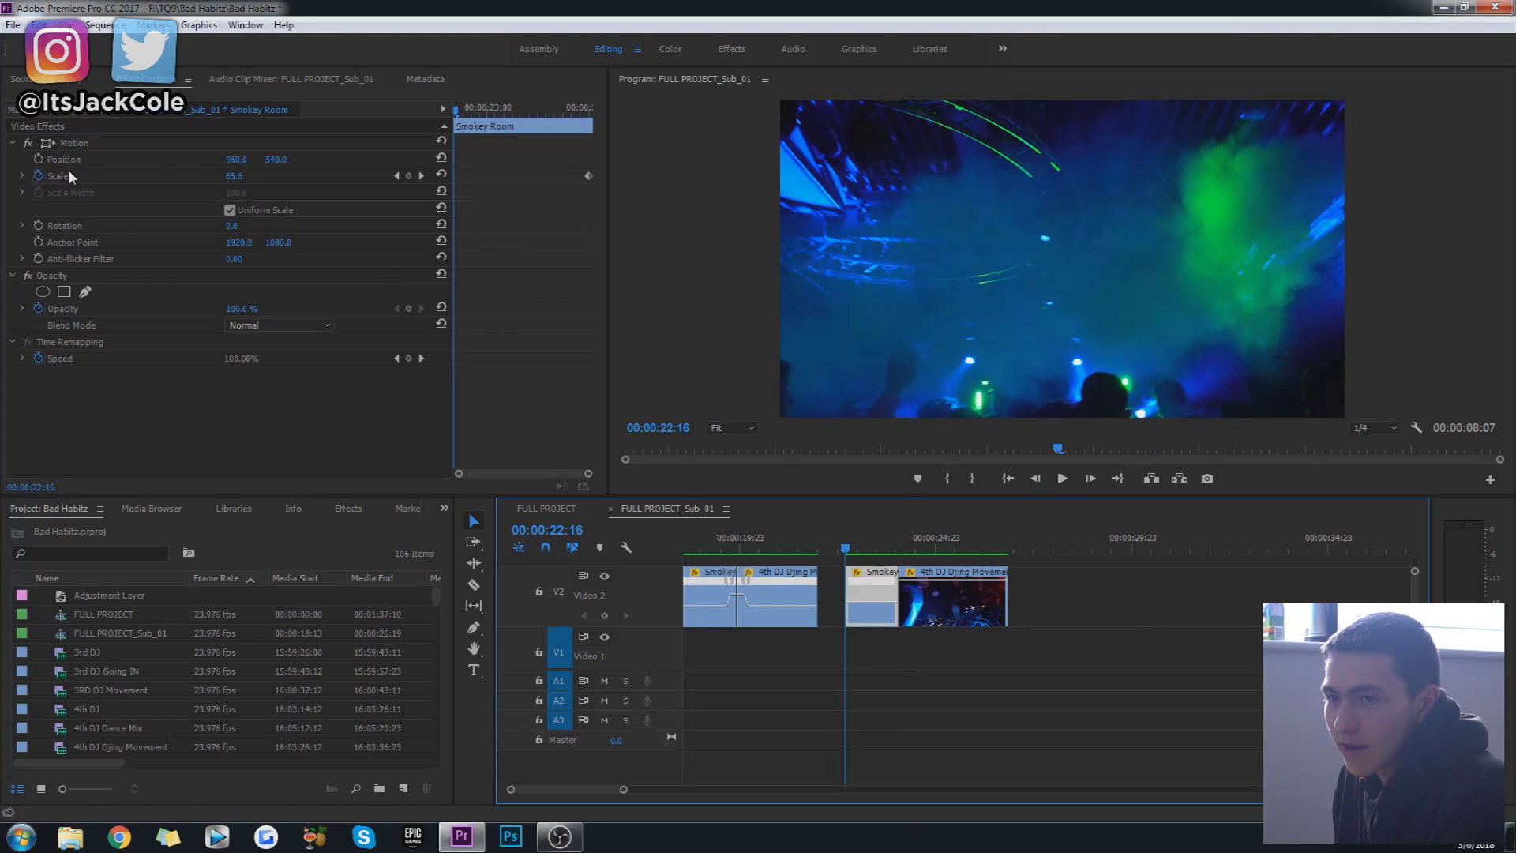
click(38, 175)
key(Return)
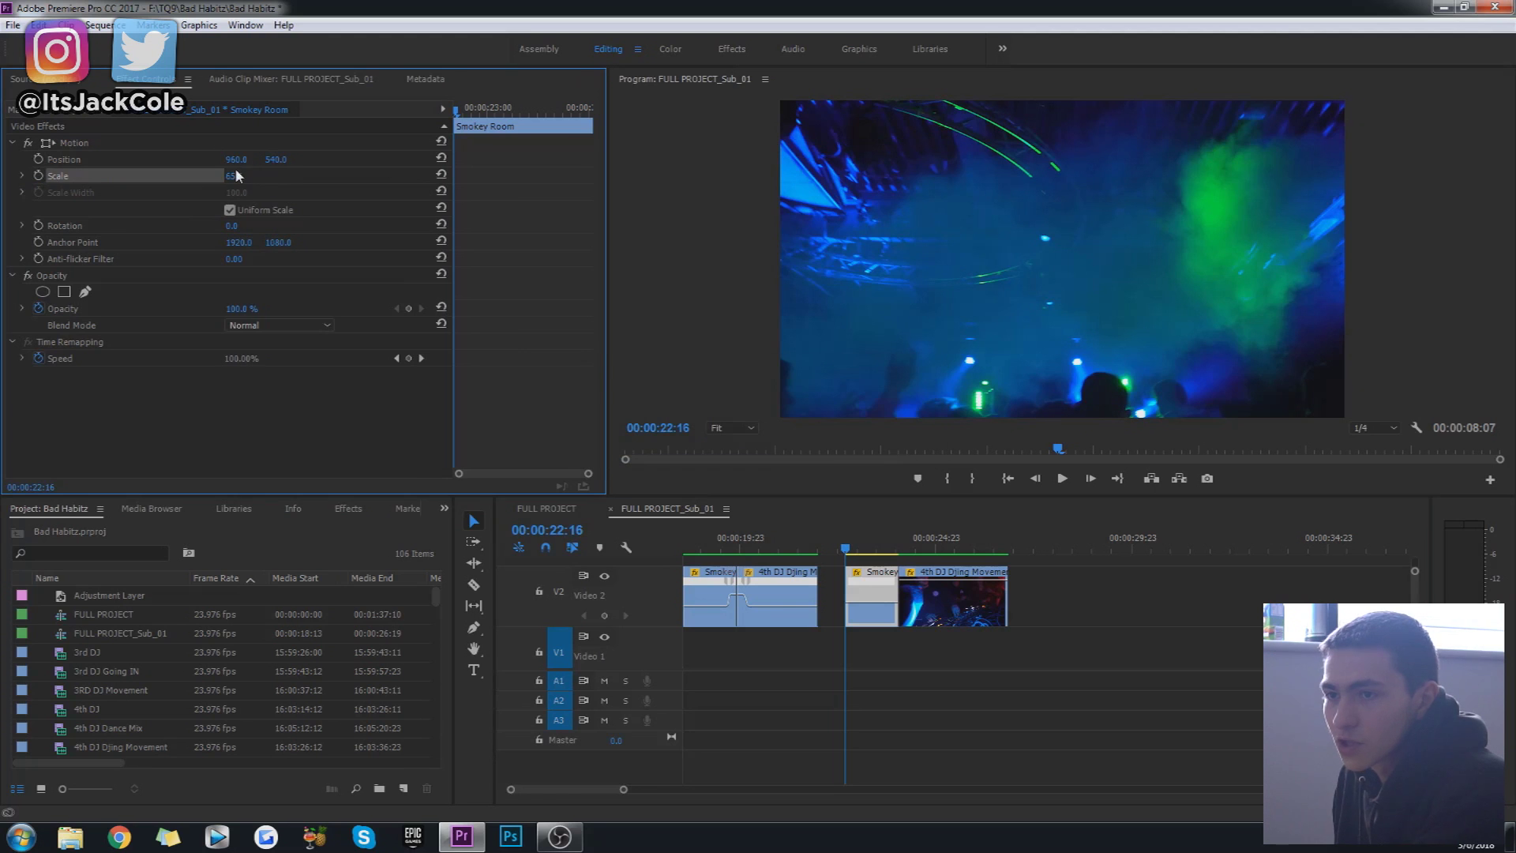
text(50)
key(Return)
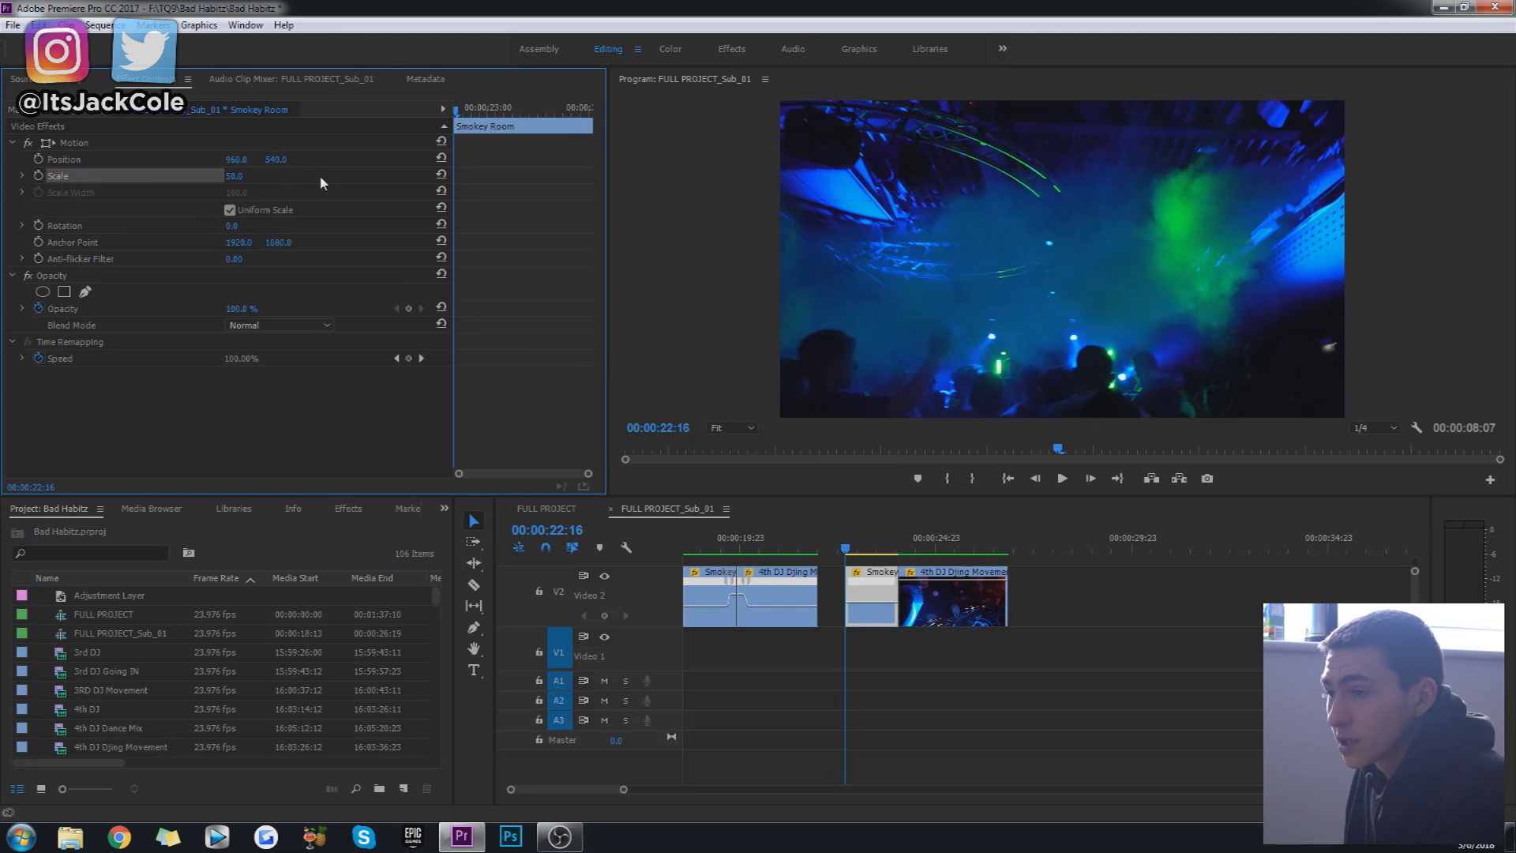
click(1117, 581)
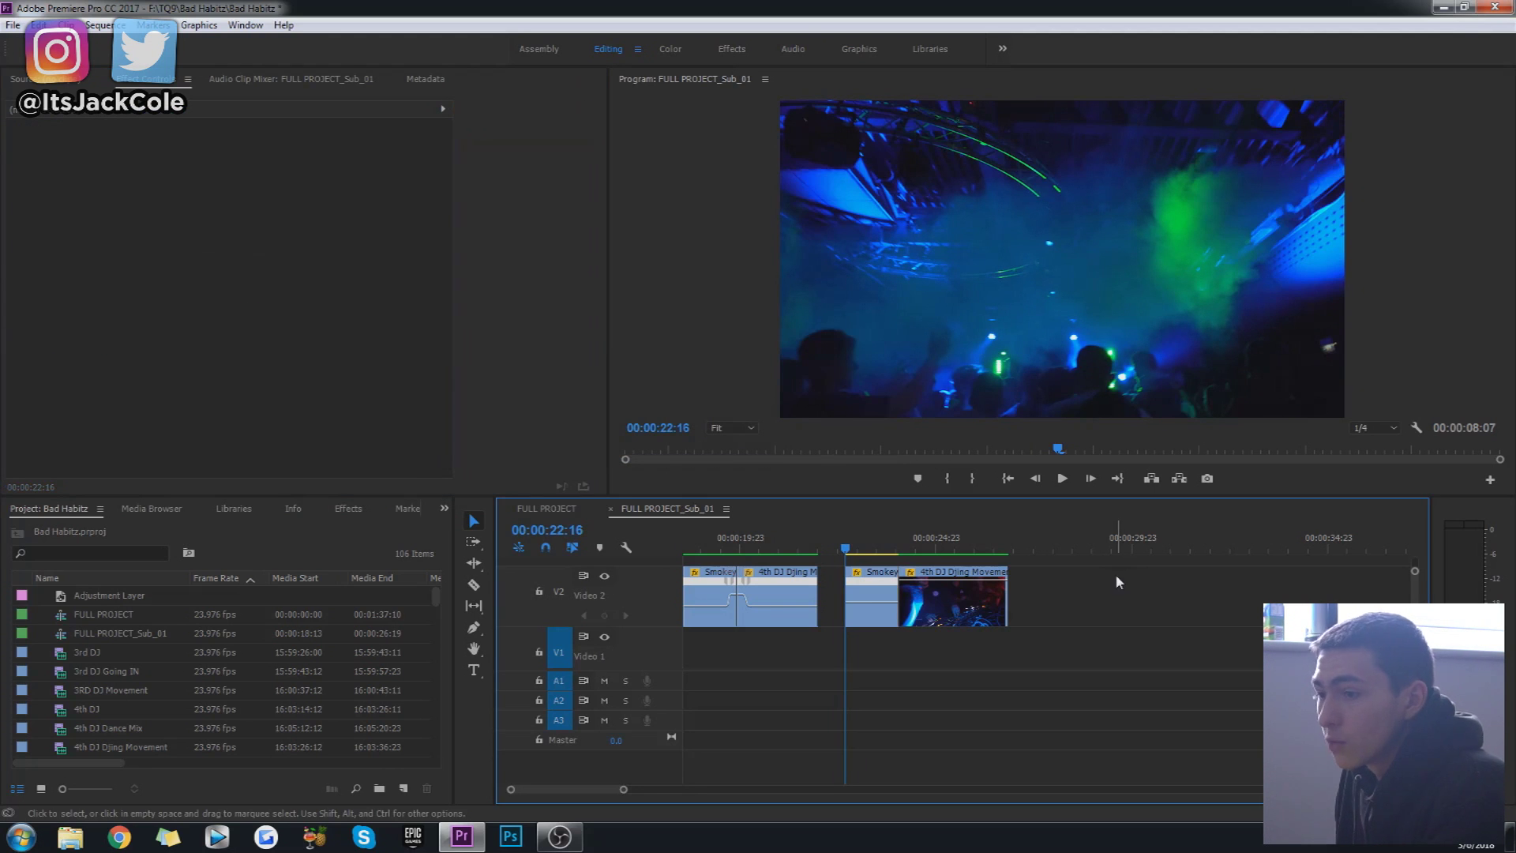
Play through the second Smokey Room clip and place the playhead near its end at 00:00:23:18
click(871, 600)
drag(510, 790, 536, 788)
key(space)
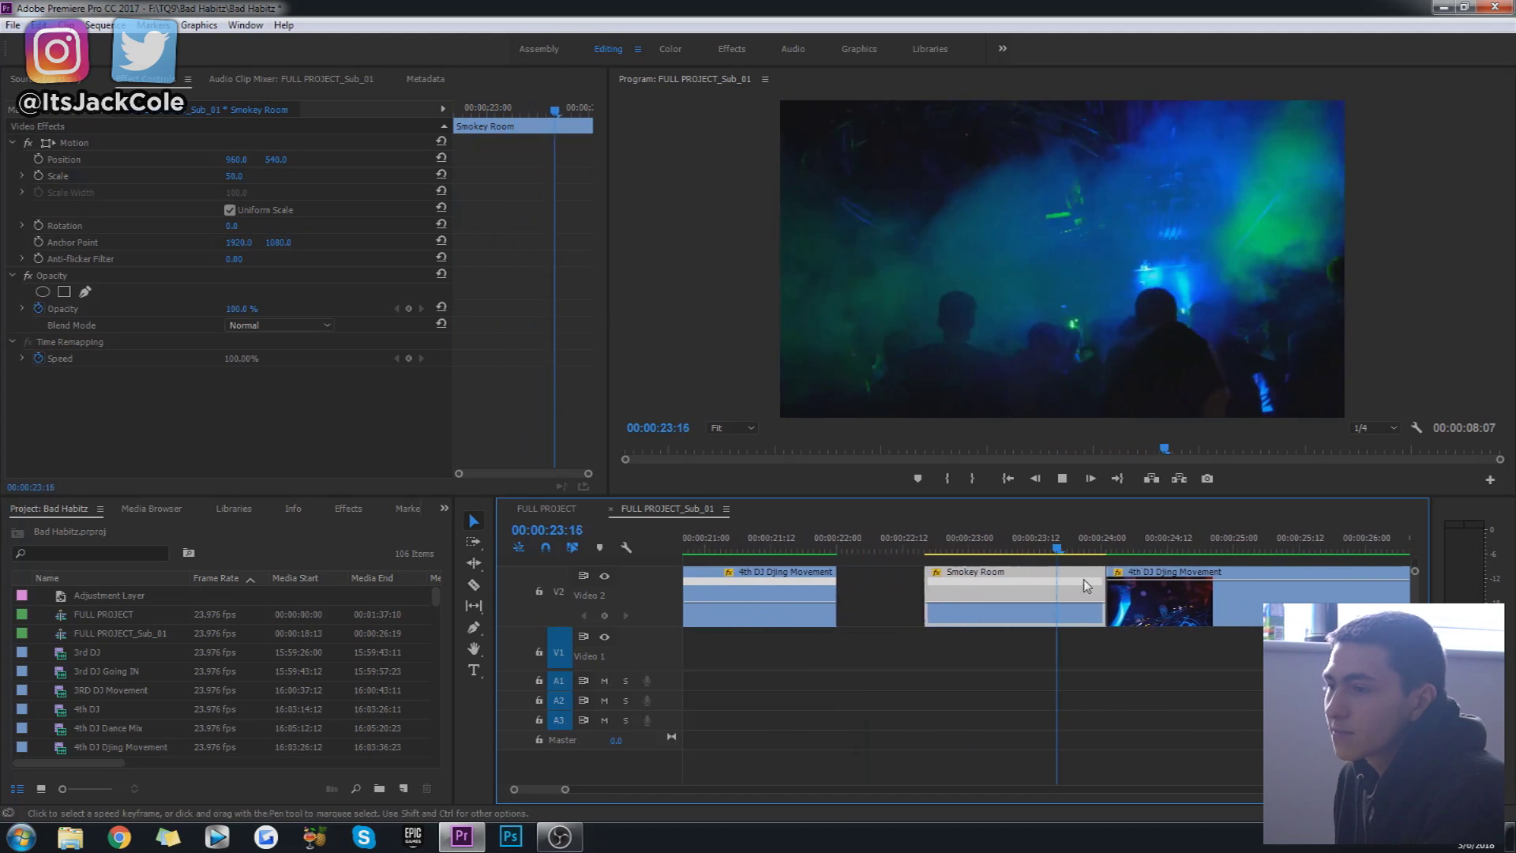
click(827, 545)
key(space)
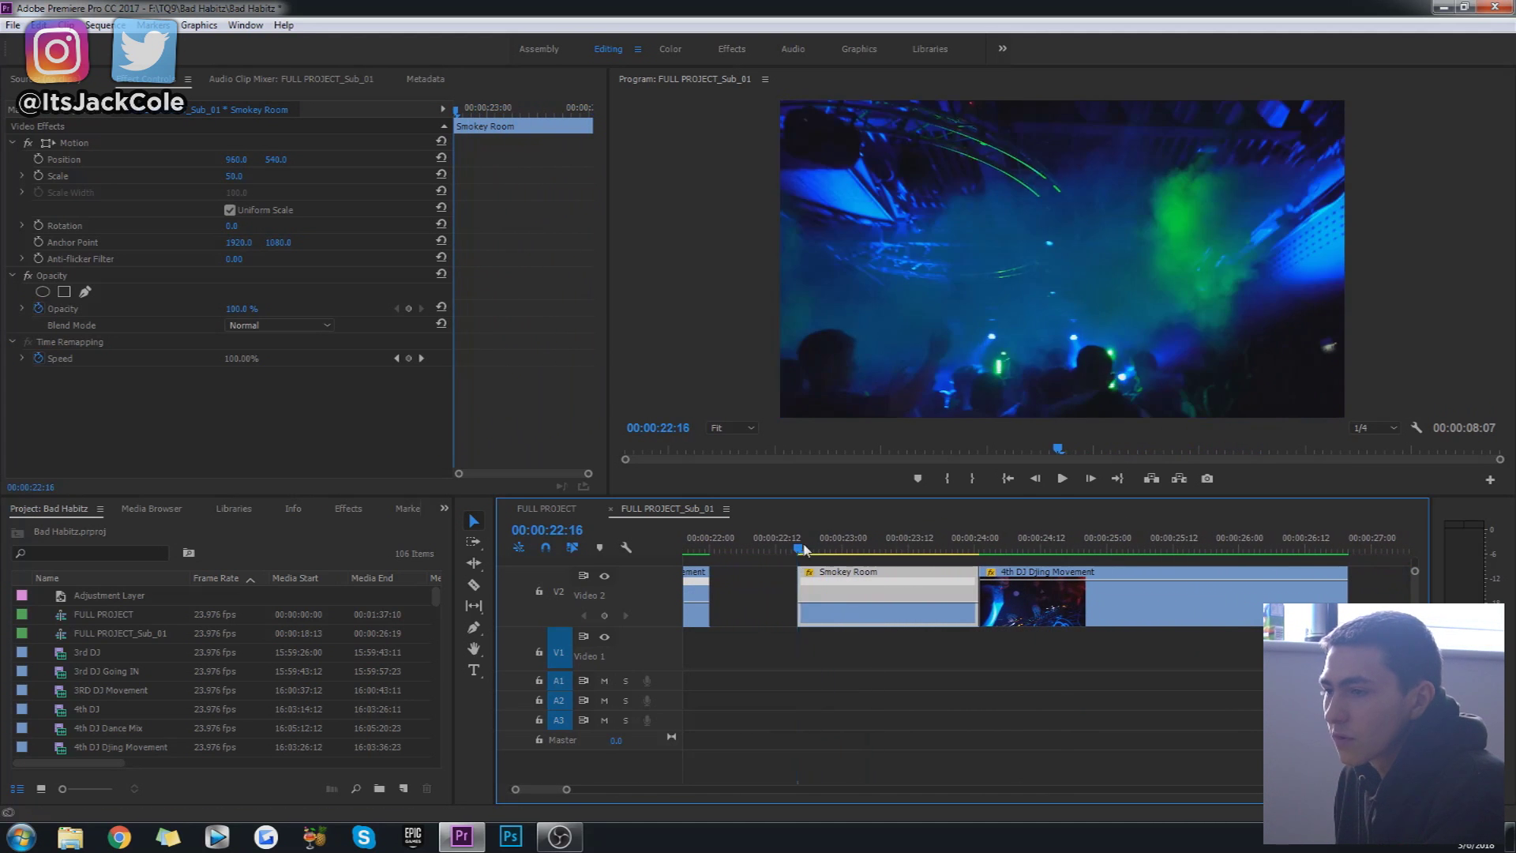
click(971, 544)
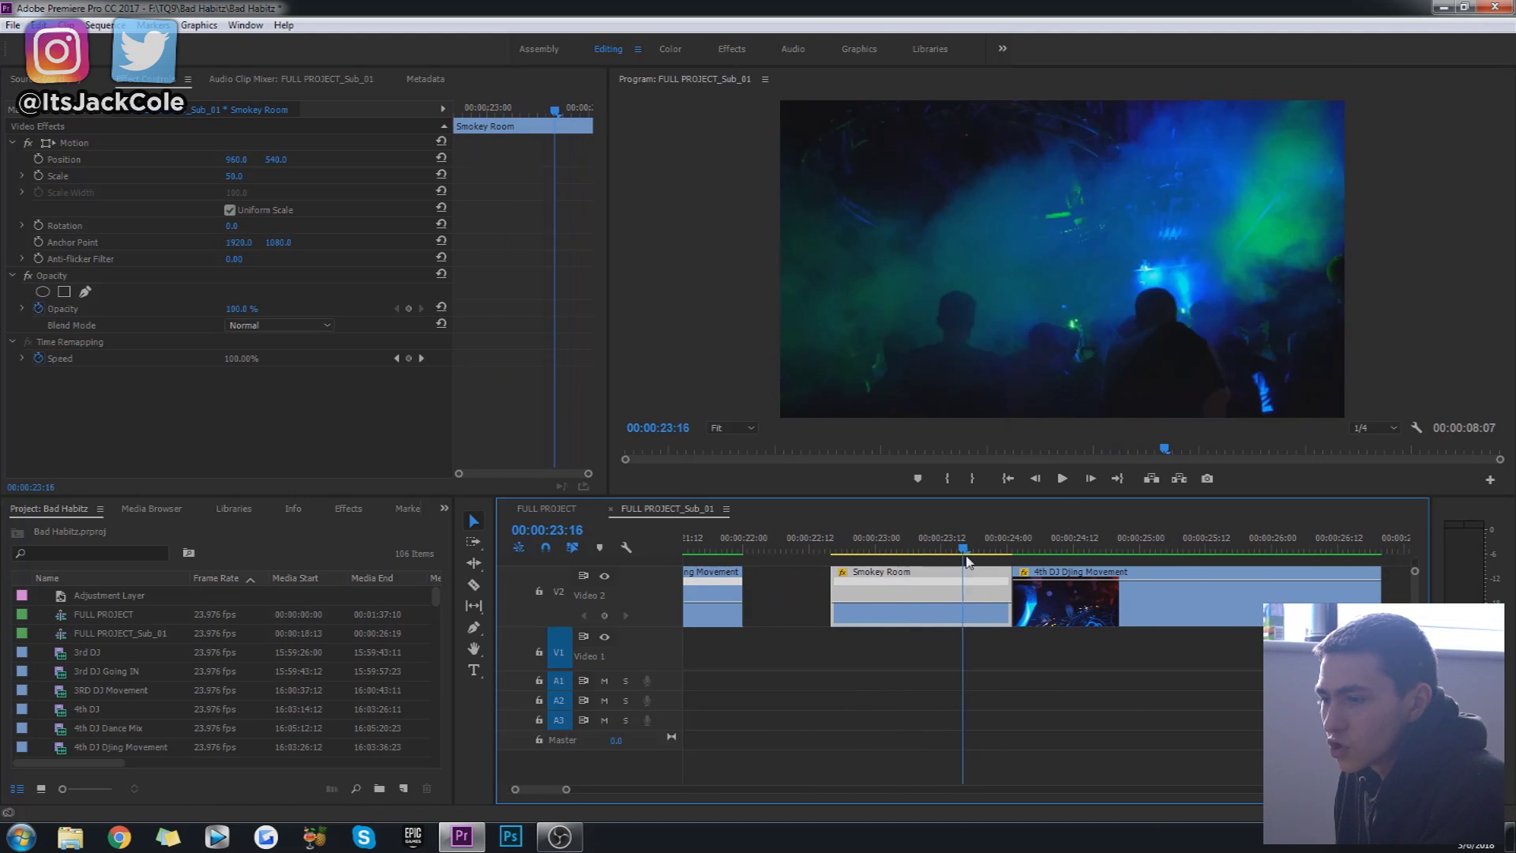
click(973, 547)
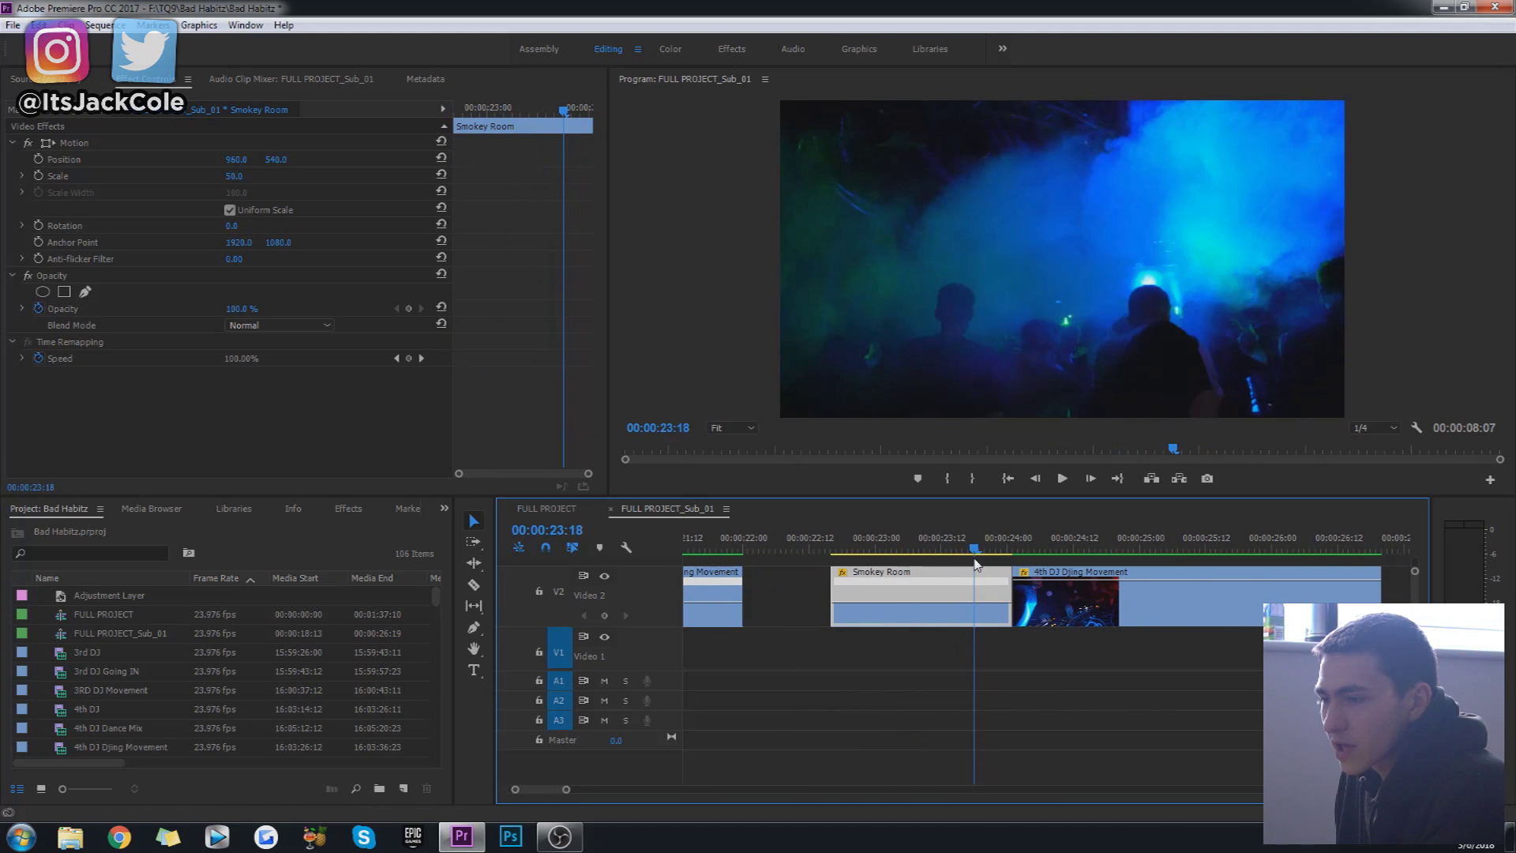
Set the second Smokey Room clip to show its Time Remapping Speed keyframes in the timeline
click(843, 574)
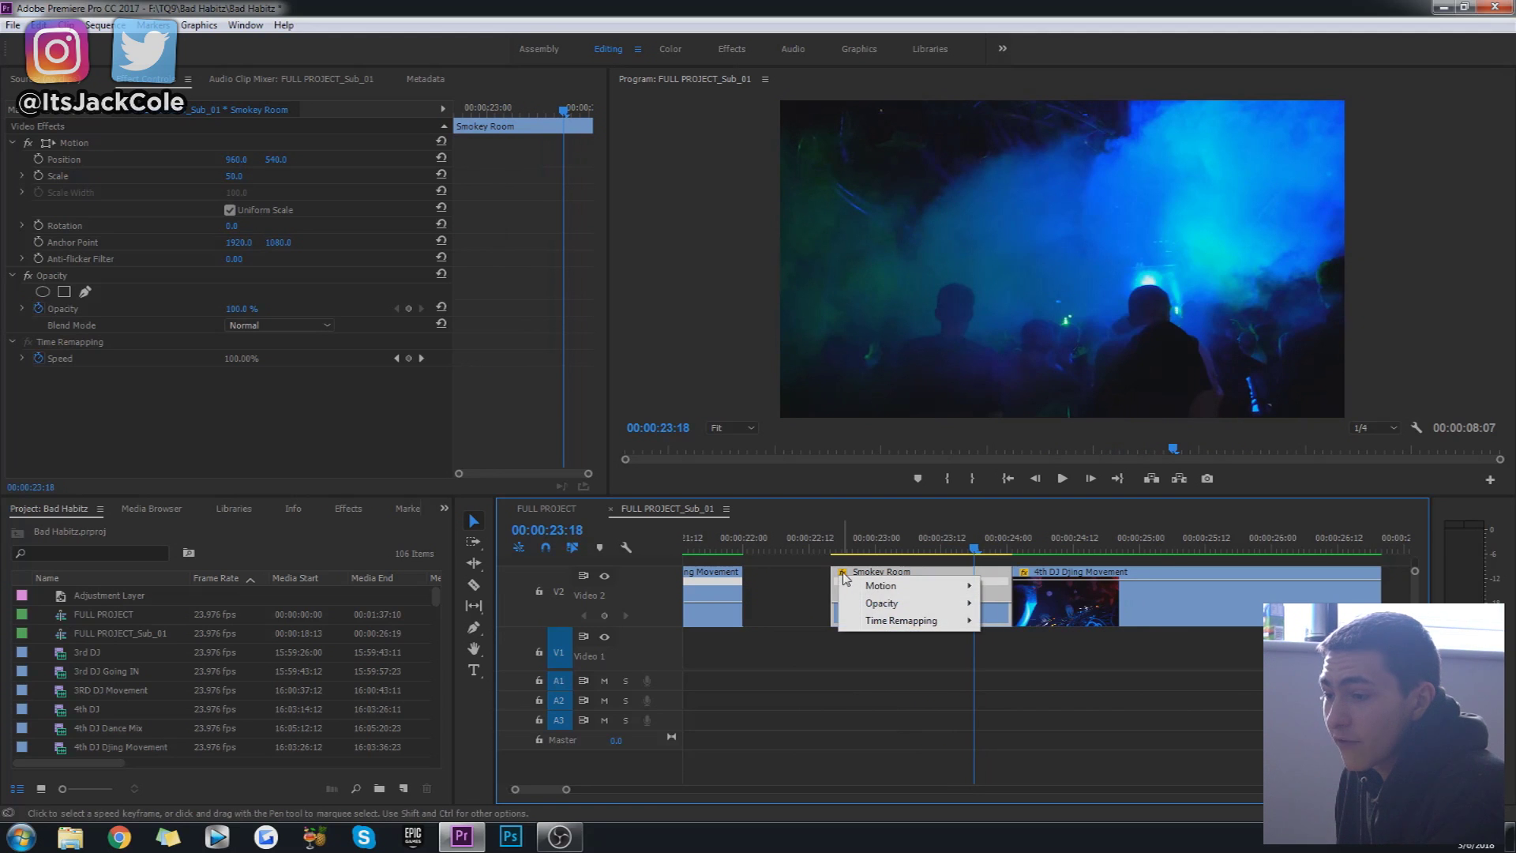
mouse_move(897, 622)
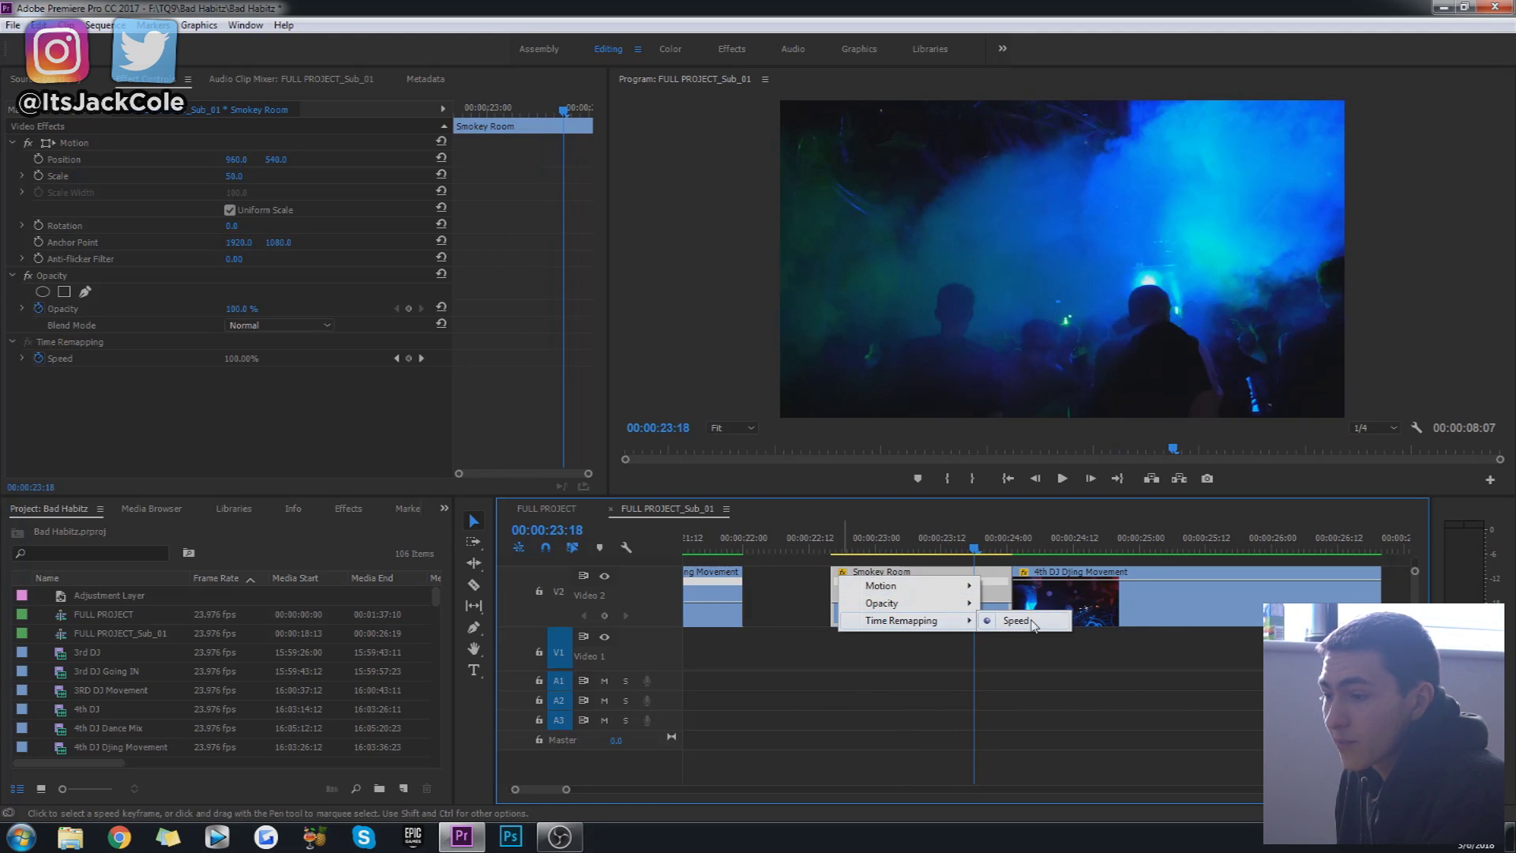
click(1015, 620)
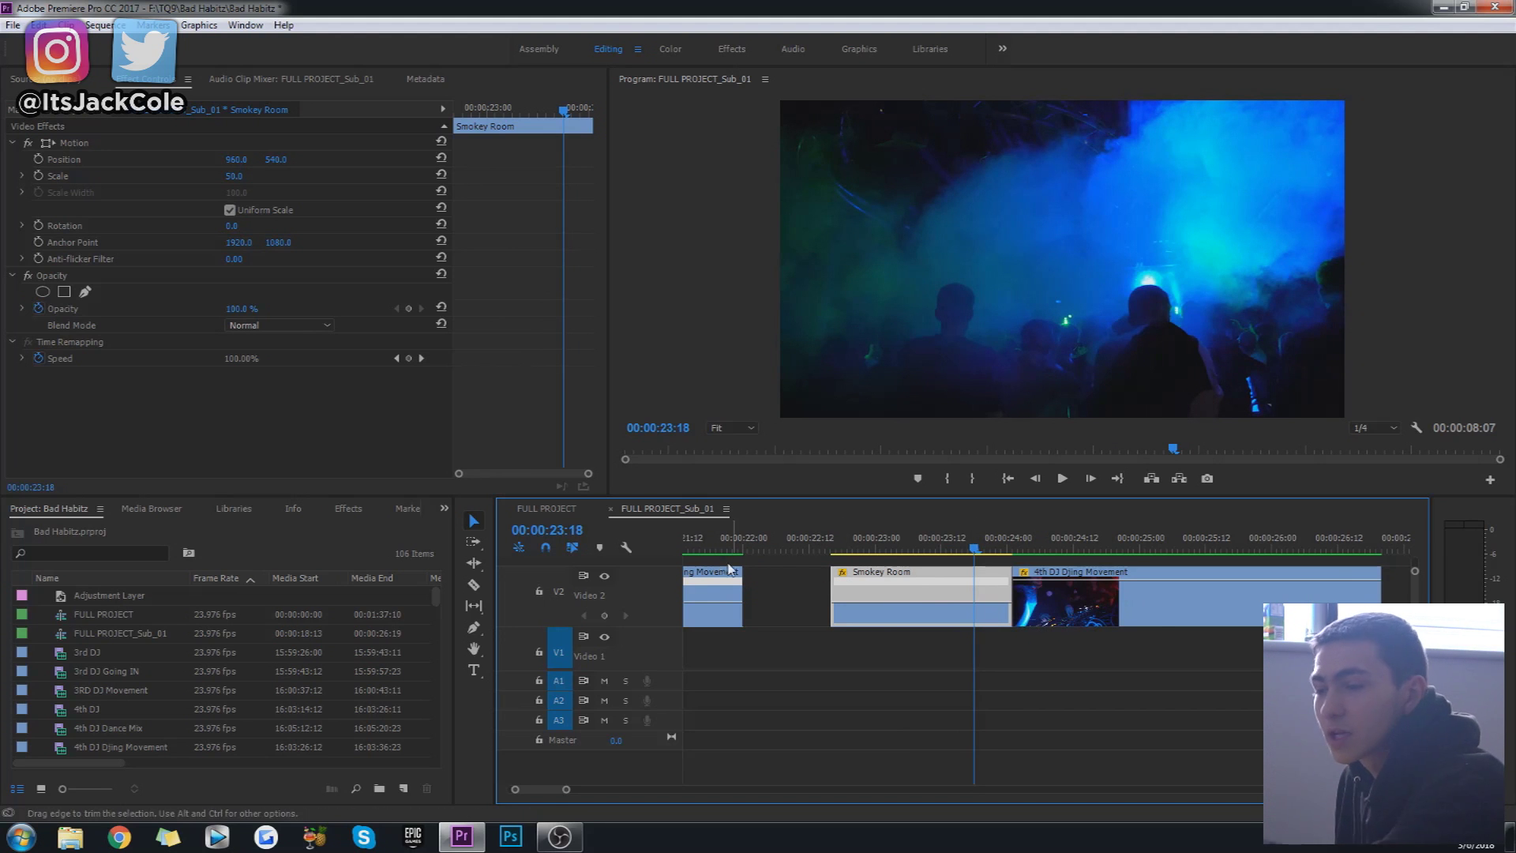
Add a speed keyframe near the end of the second Smokey Room clip with the Pen tool and enlarge the V2 track
scroll(544, 793, up, 3)
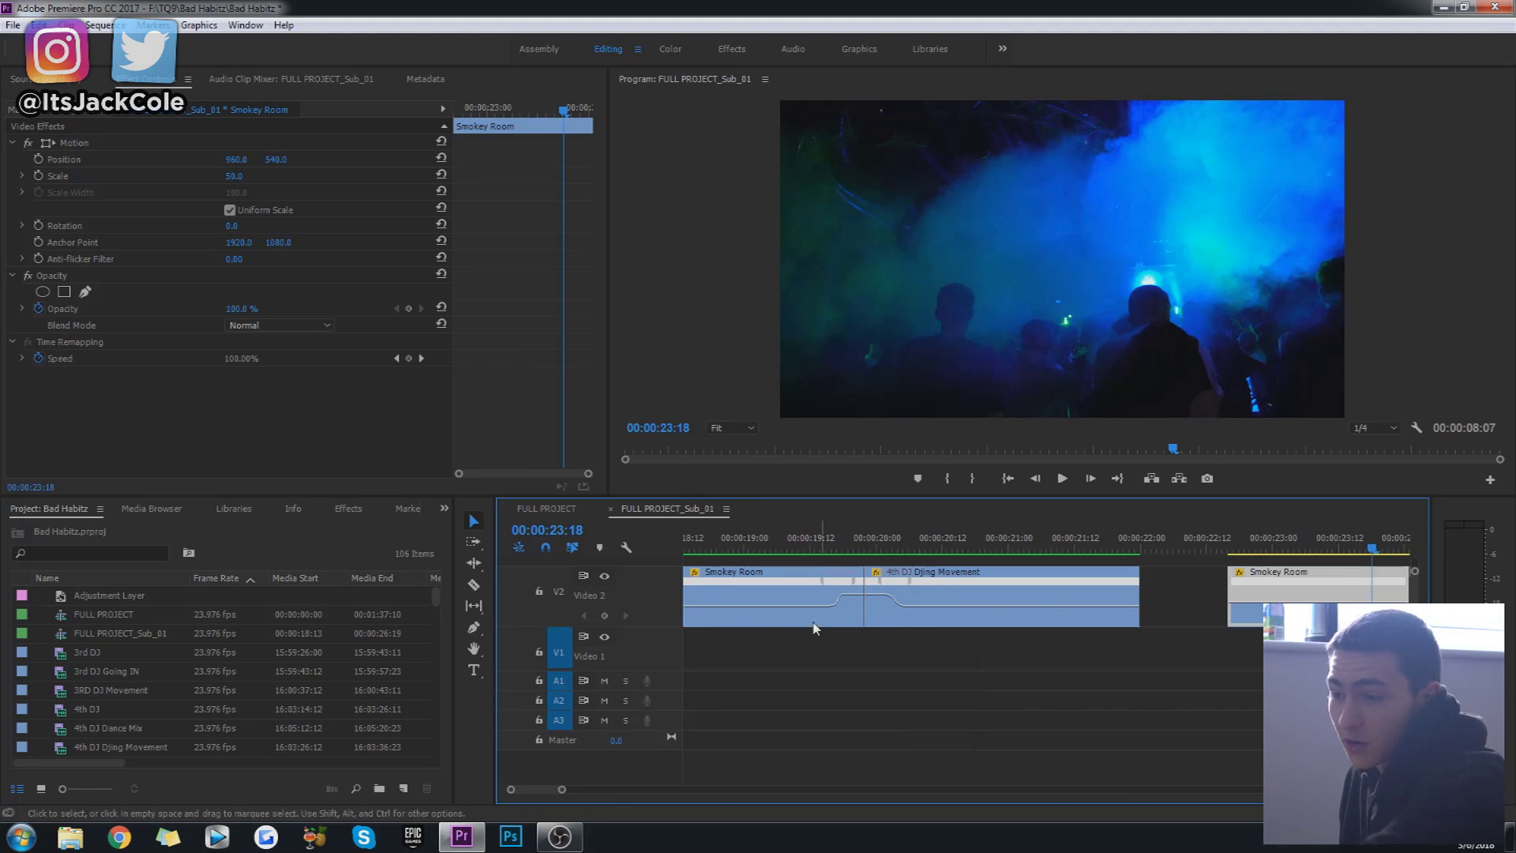
scroll(564, 790, down, 8)
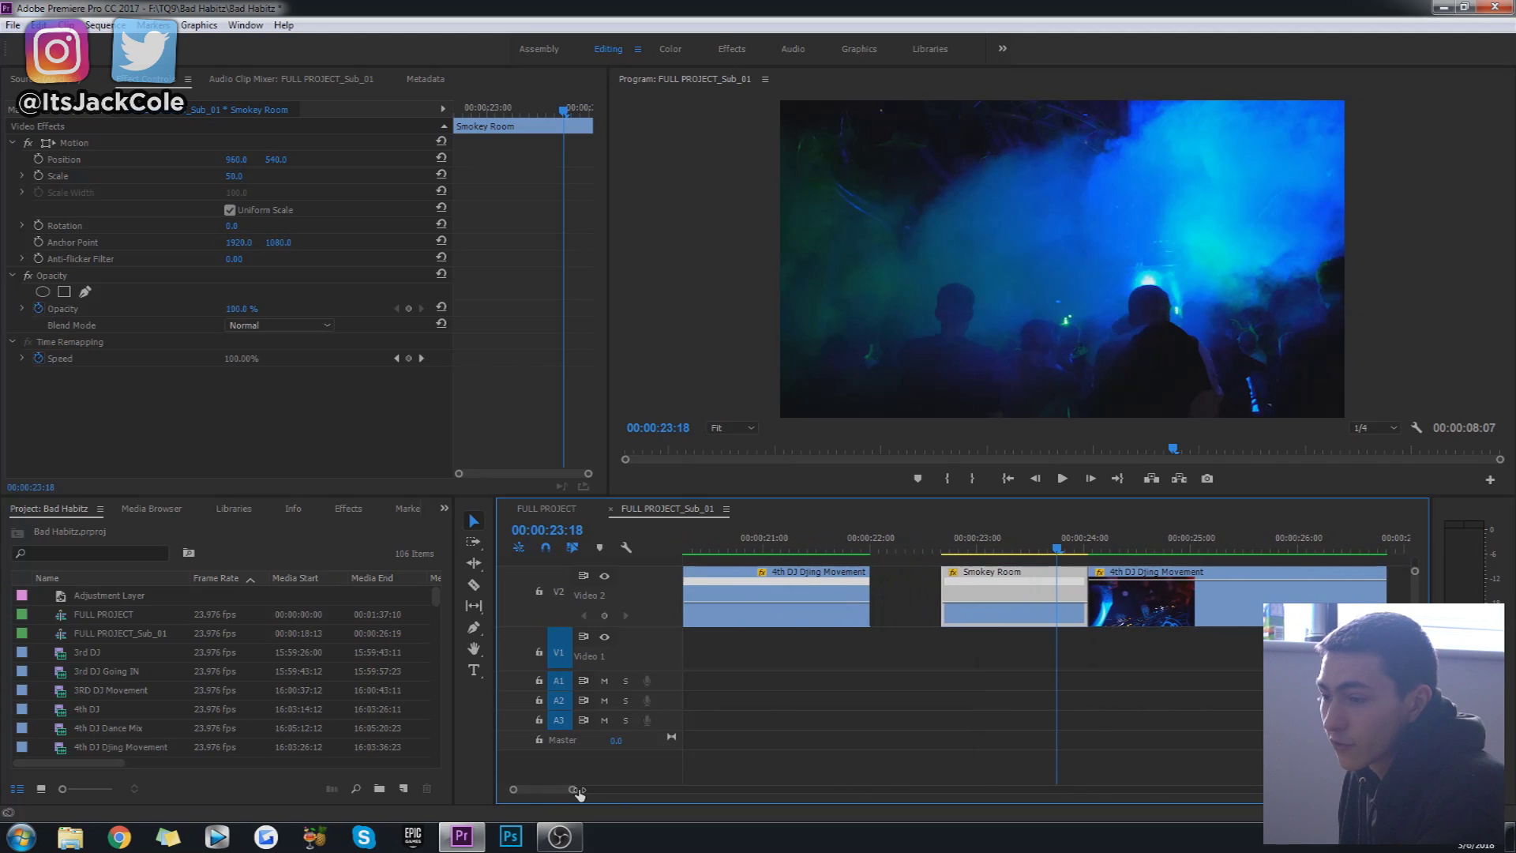
scroll(562, 793, up, 3)
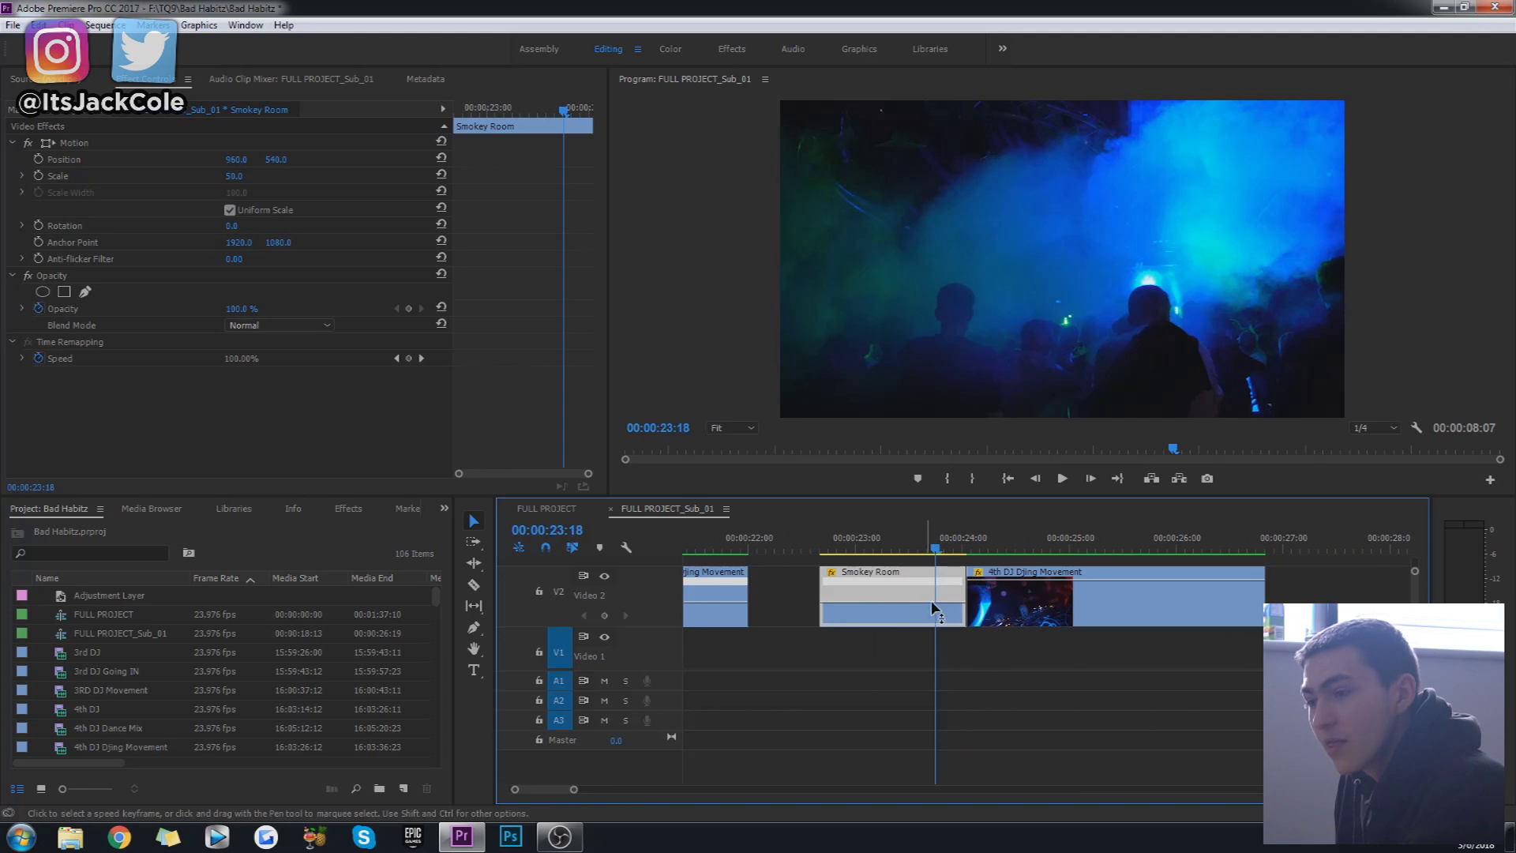
key(p)
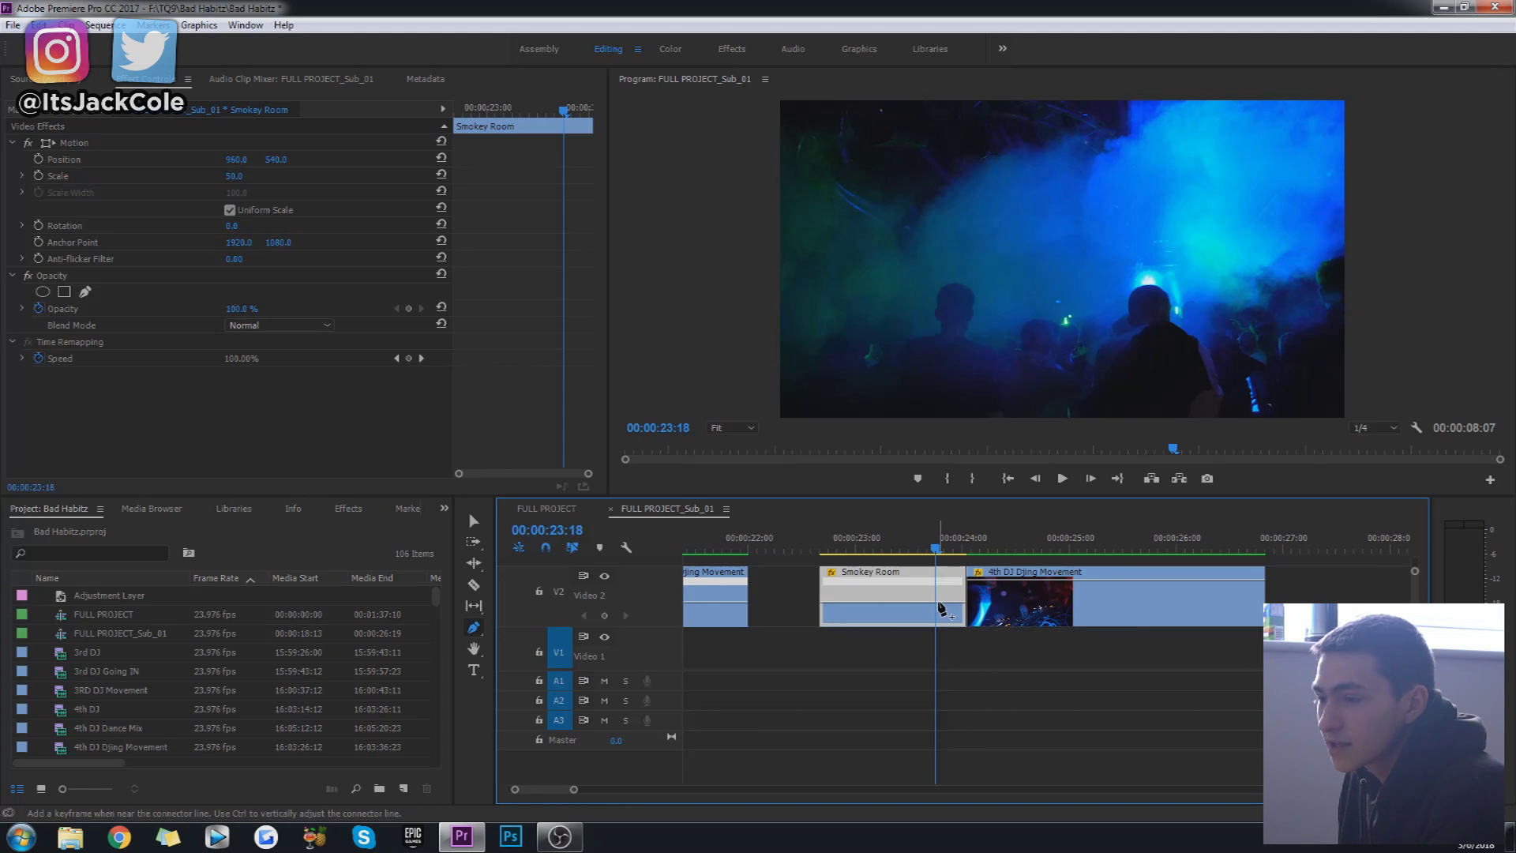
click(933, 585)
key(t)
scroll(971, 615, down, 2)
scroll(971, 615, up, 2)
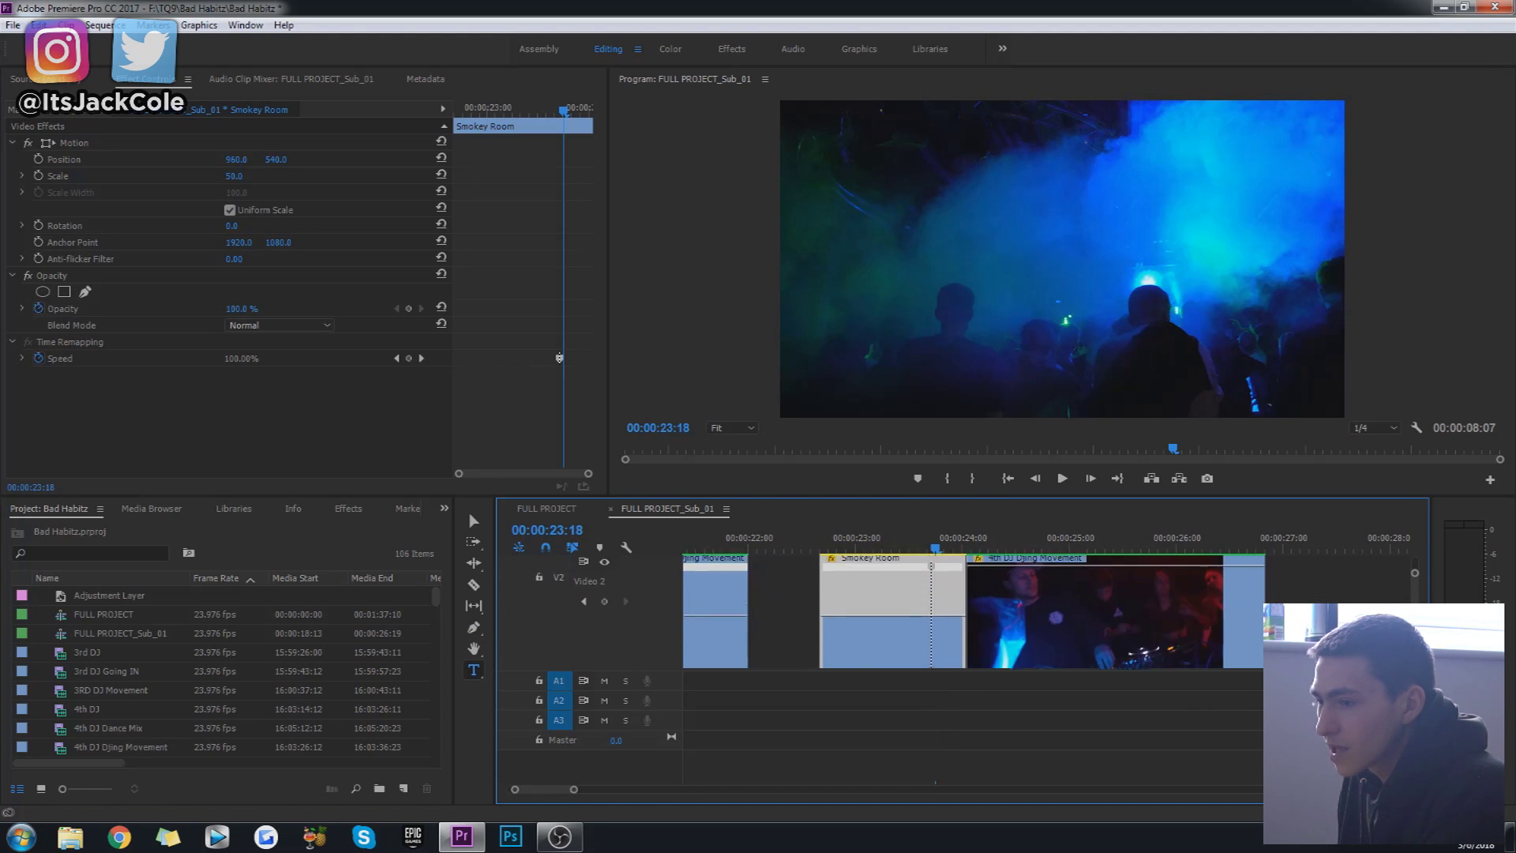
scroll(971, 612, up, 1)
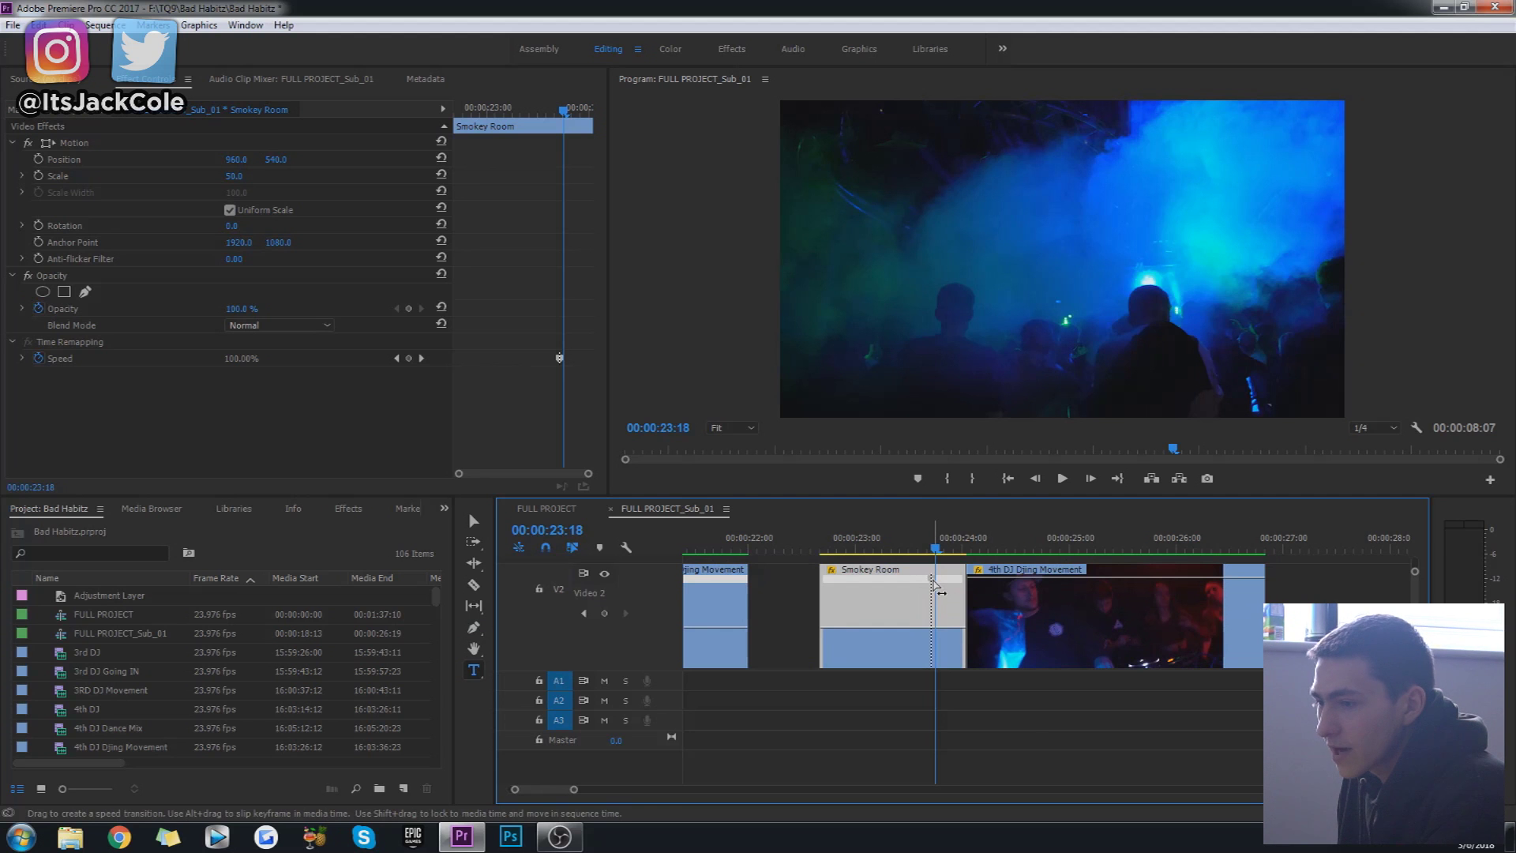
Split the second Smokey Room clip's speed keyframe into a ramp and raise the speed after it to about 303%
drag(515, 789, 535, 791)
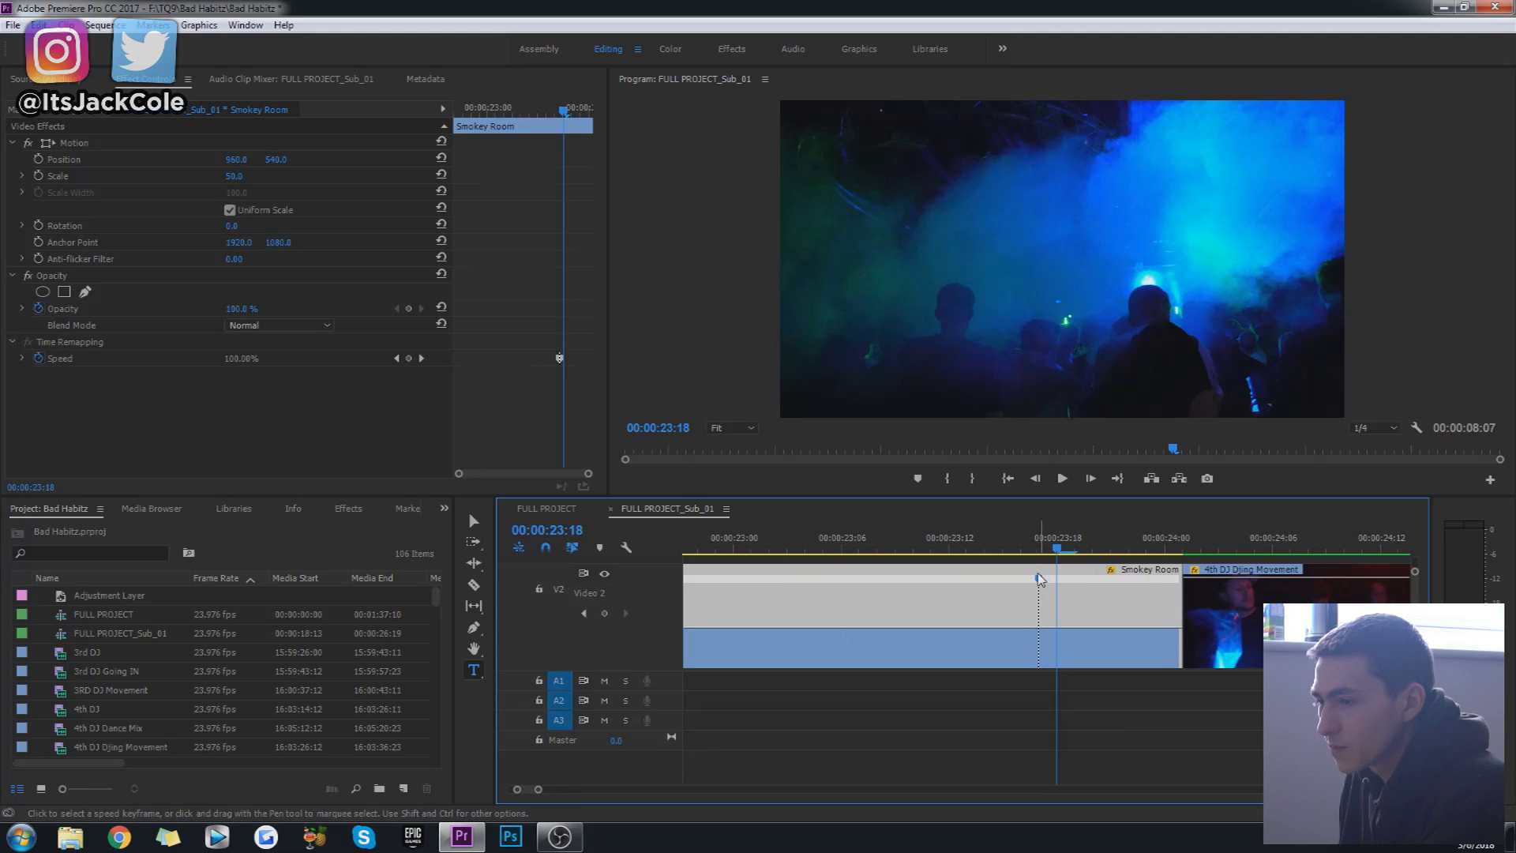
drag(1041, 579, 1118, 591)
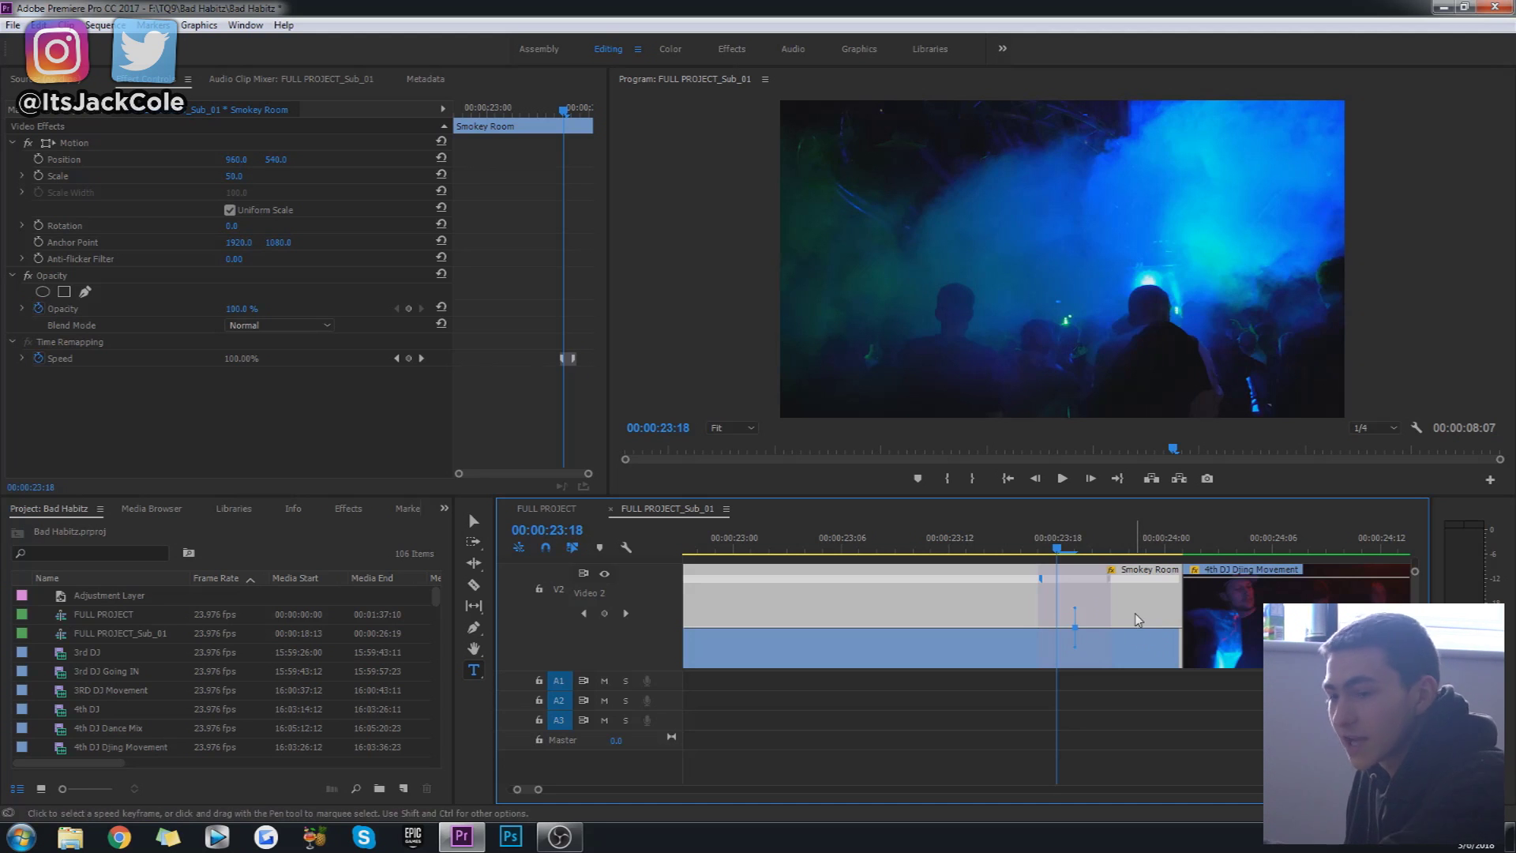
drag(1142, 627, 1145, 619)
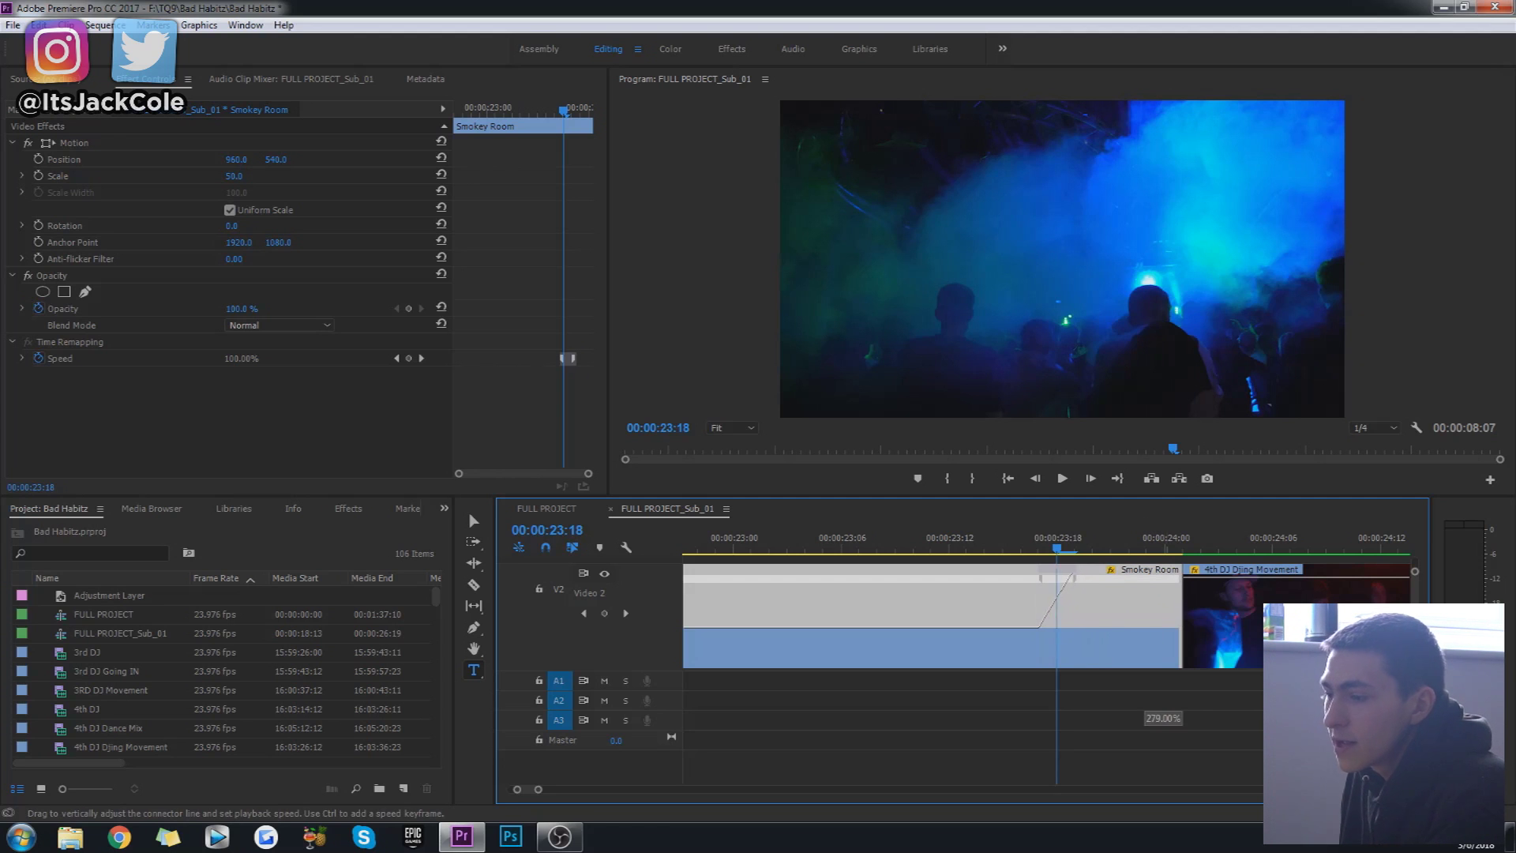
drag(1147, 484, 1147, 481)
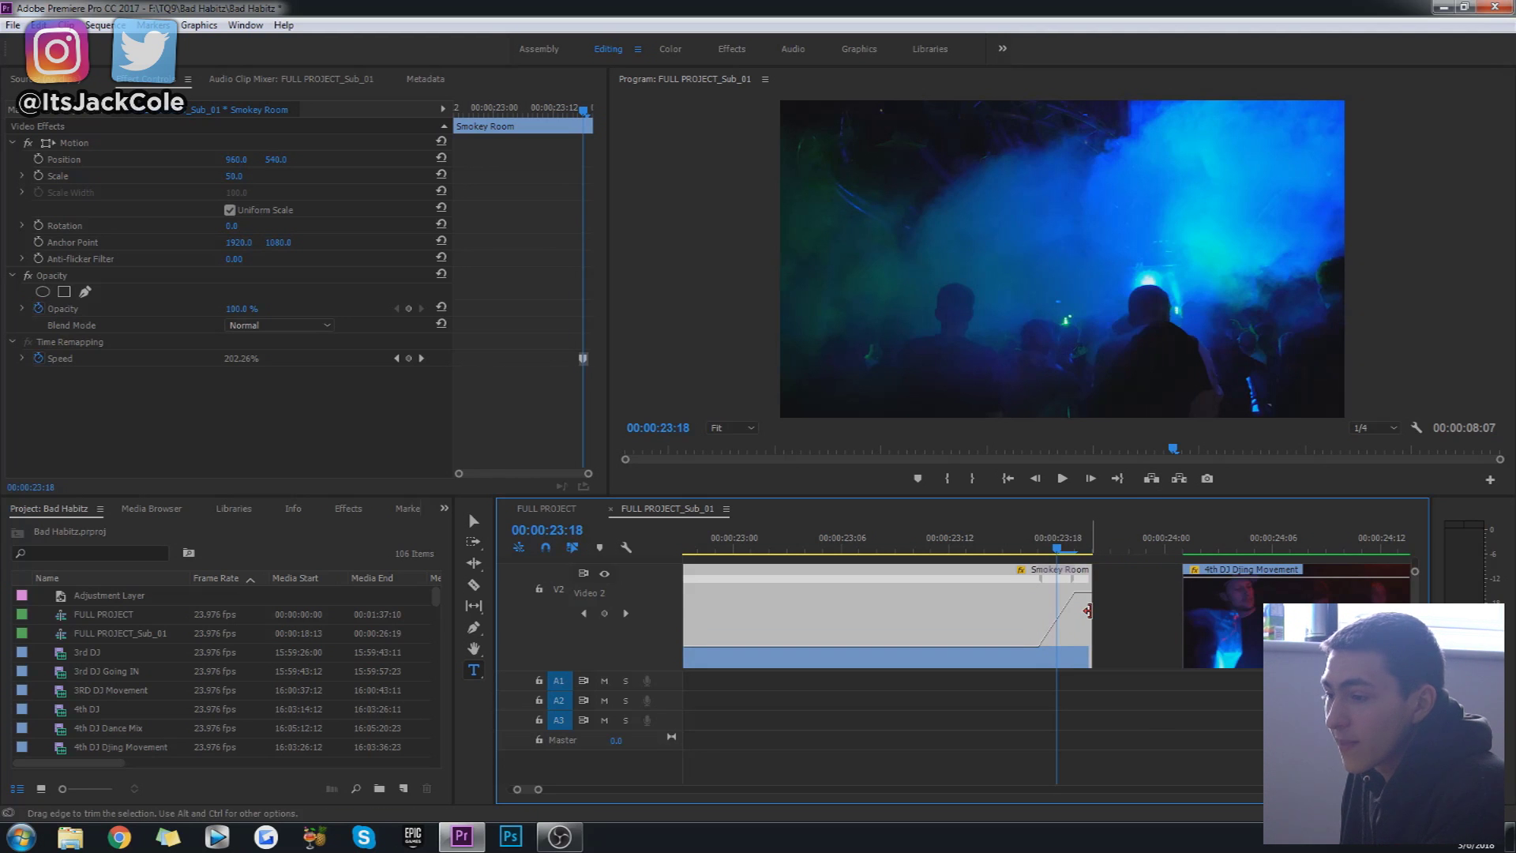
Extend the second Smokey Room clip to meet the 4th DJ Djing Movement clip, and smooth and widen its speed ramp up to the cut
drag(1089, 610, 1175, 608)
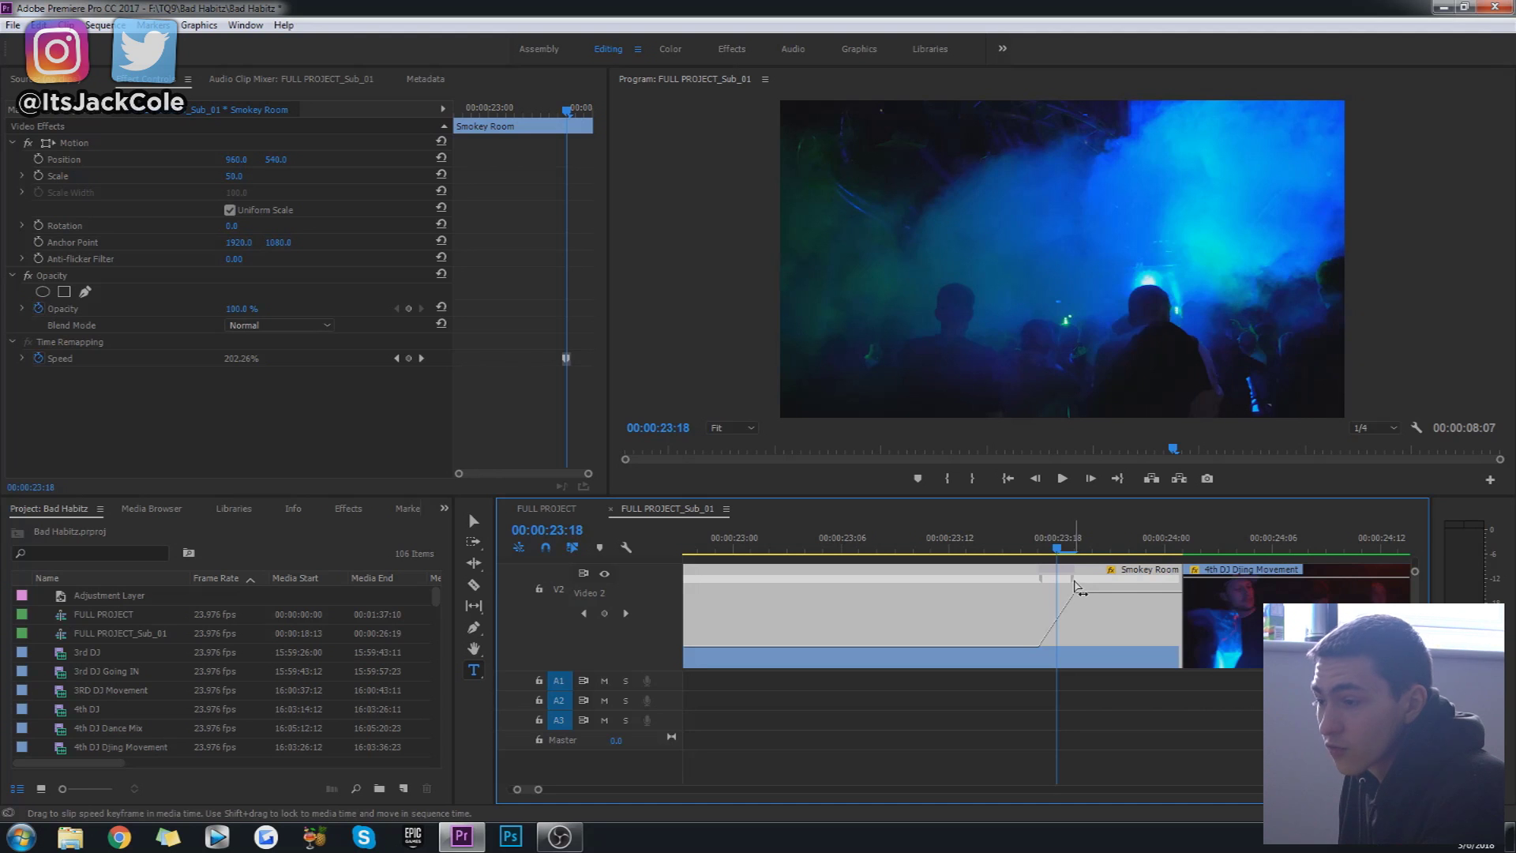
click(1074, 581)
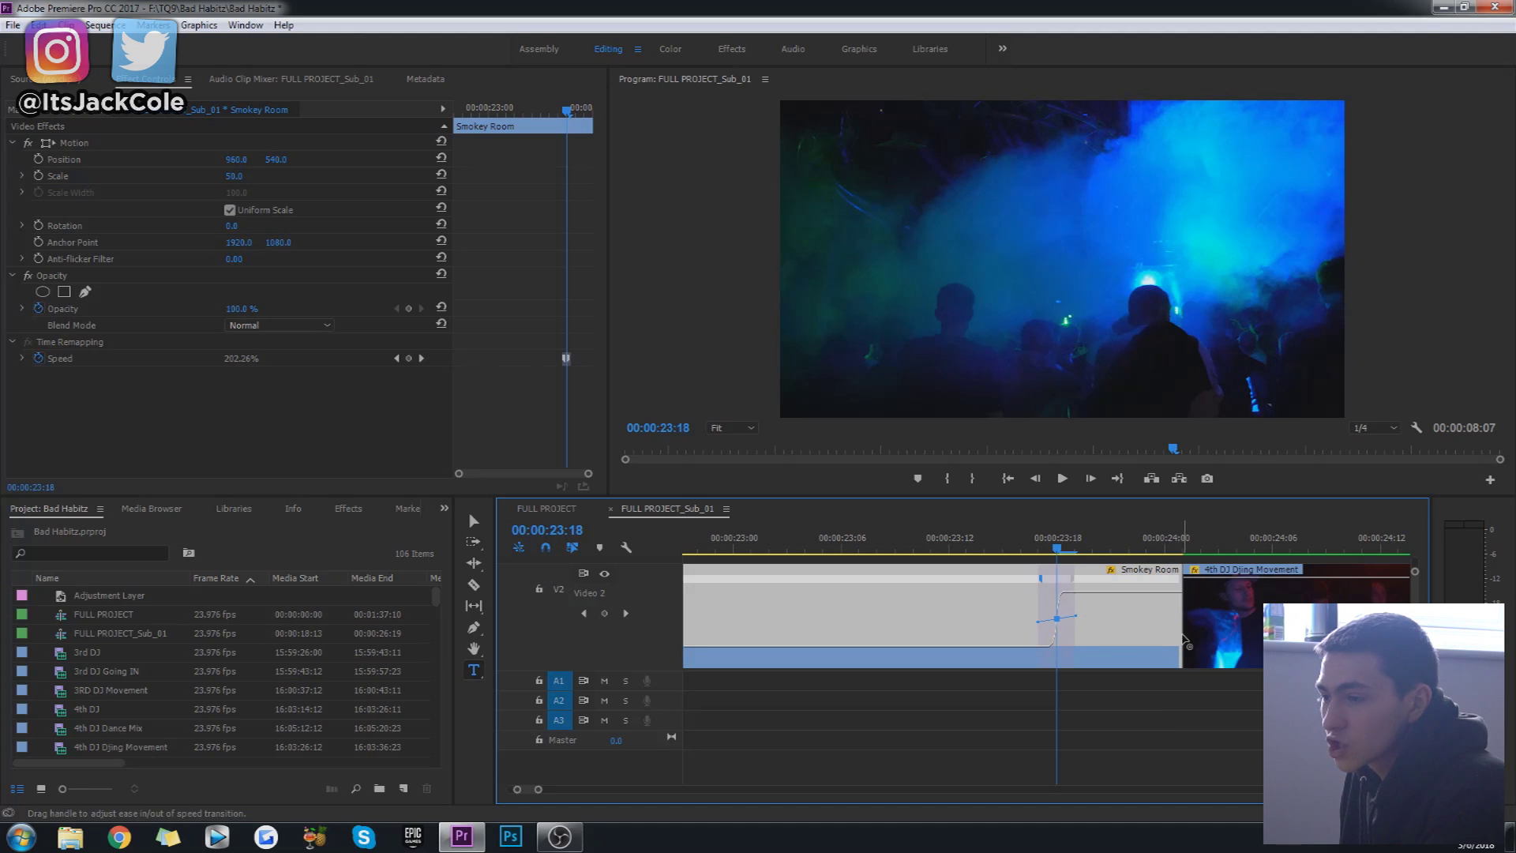
drag(1074, 579, 1168, 596)
drag(1041, 582, 1056, 583)
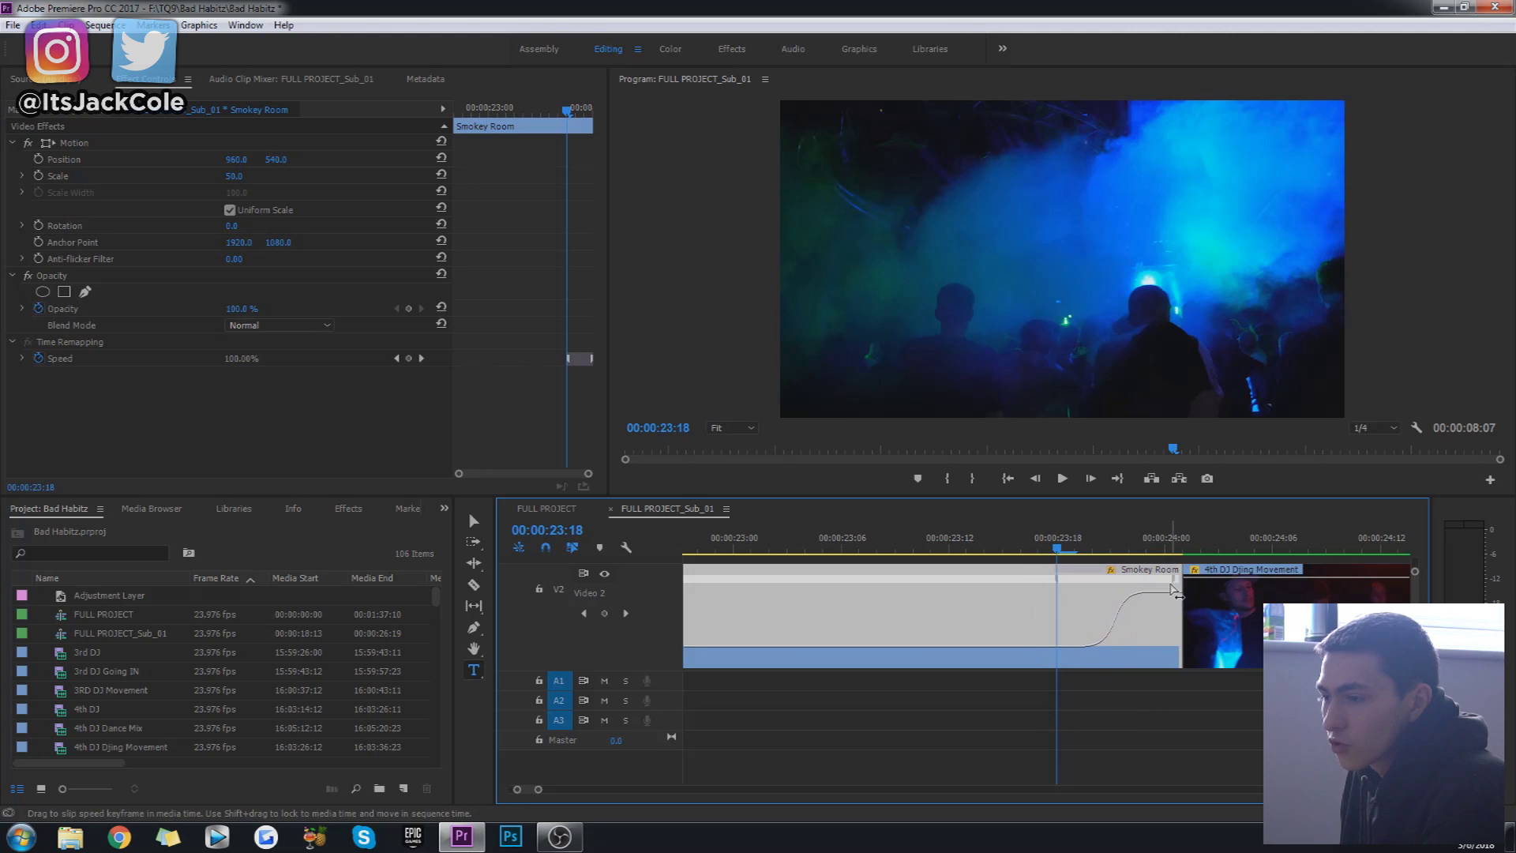
drag(1176, 584, 1186, 586)
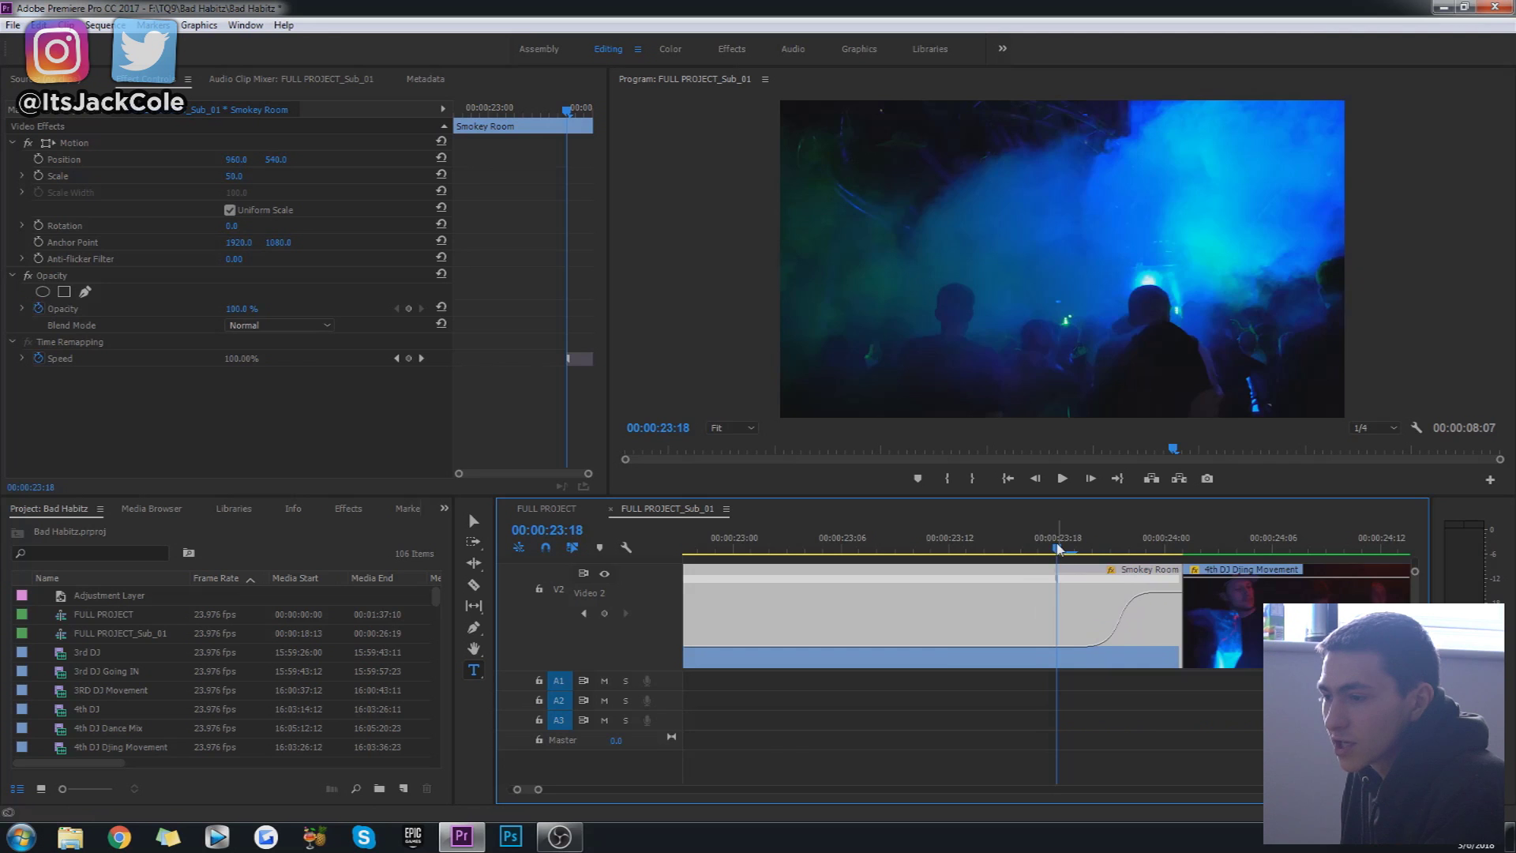
Play through the cut from the second Smokey Room clip to the 4th DJ Djing Movement clip to check the speed ramp
key(space)
key(space)
drag(902, 547, 756, 546)
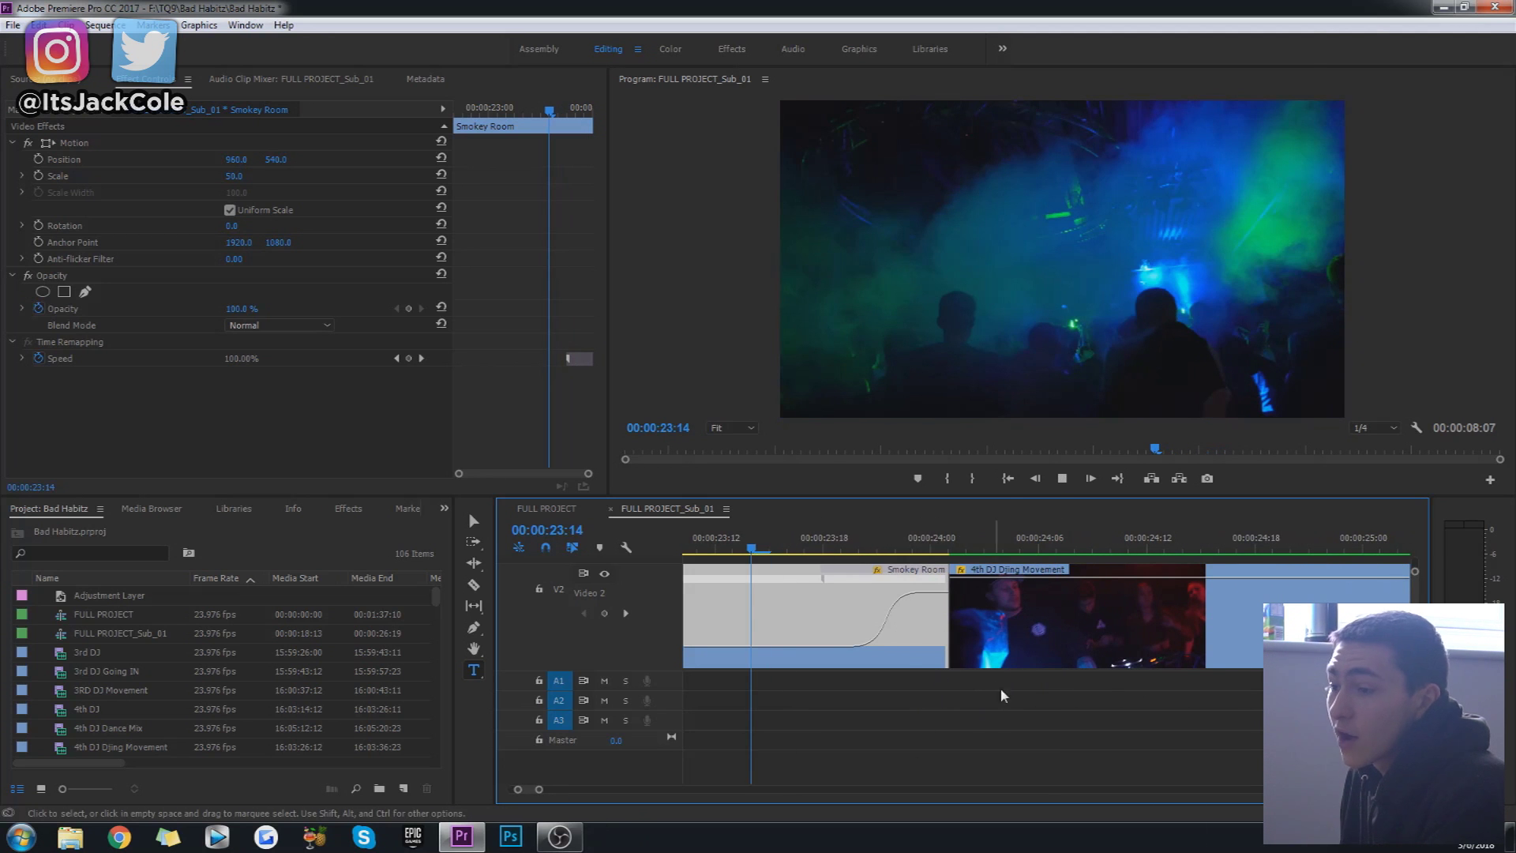
key(space)
key(space)
drag(788, 546, 513, 791)
key(space)
key(space)
key(space)
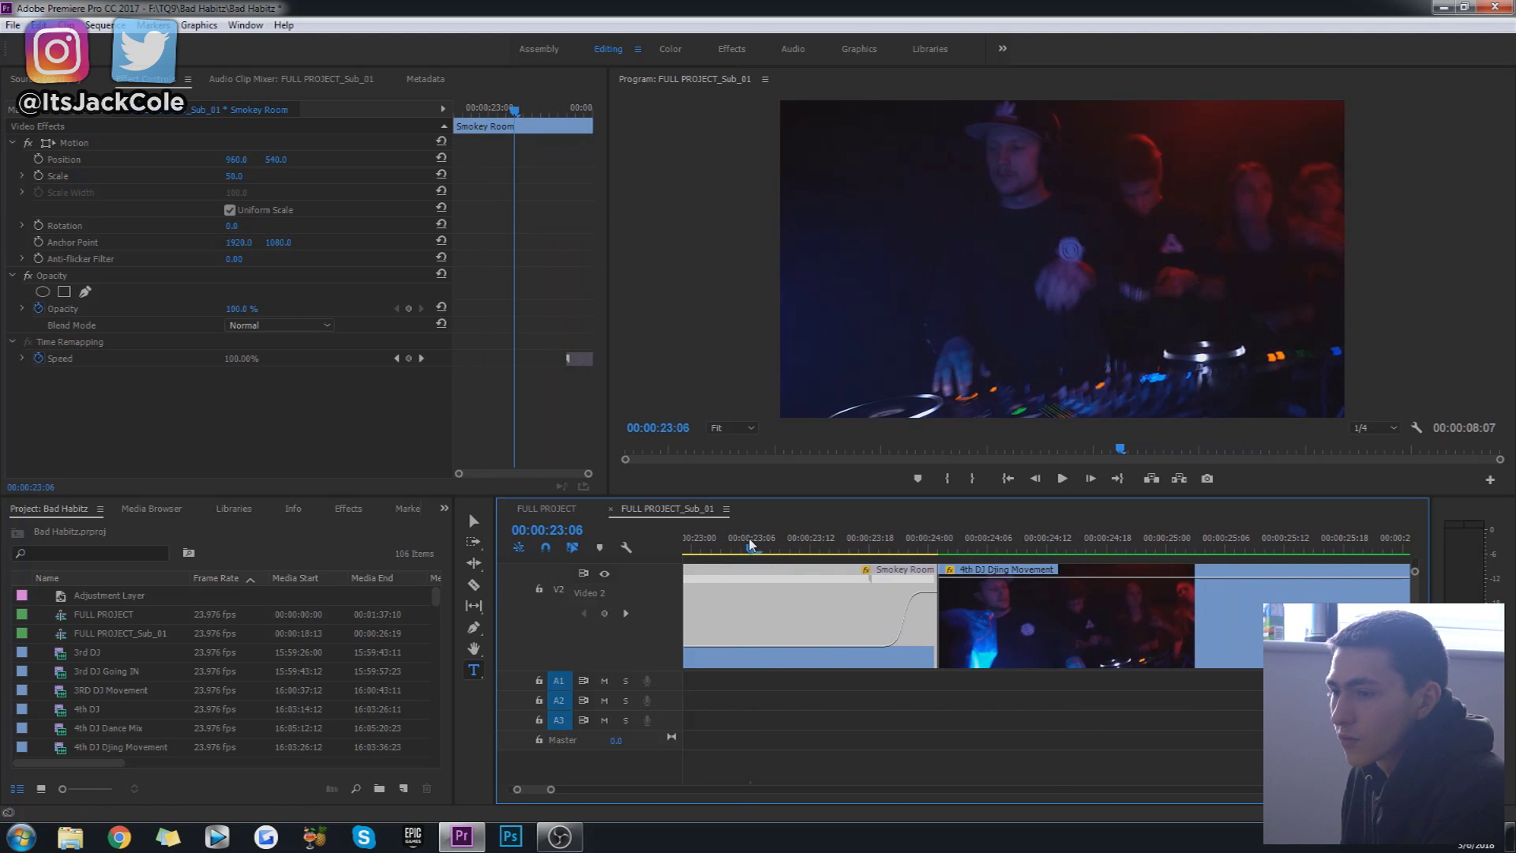
Start the second Smokey Room clip's speed ramp earlier and preview the result
drag(869, 579, 778, 582)
drag(532, 792, 569, 790)
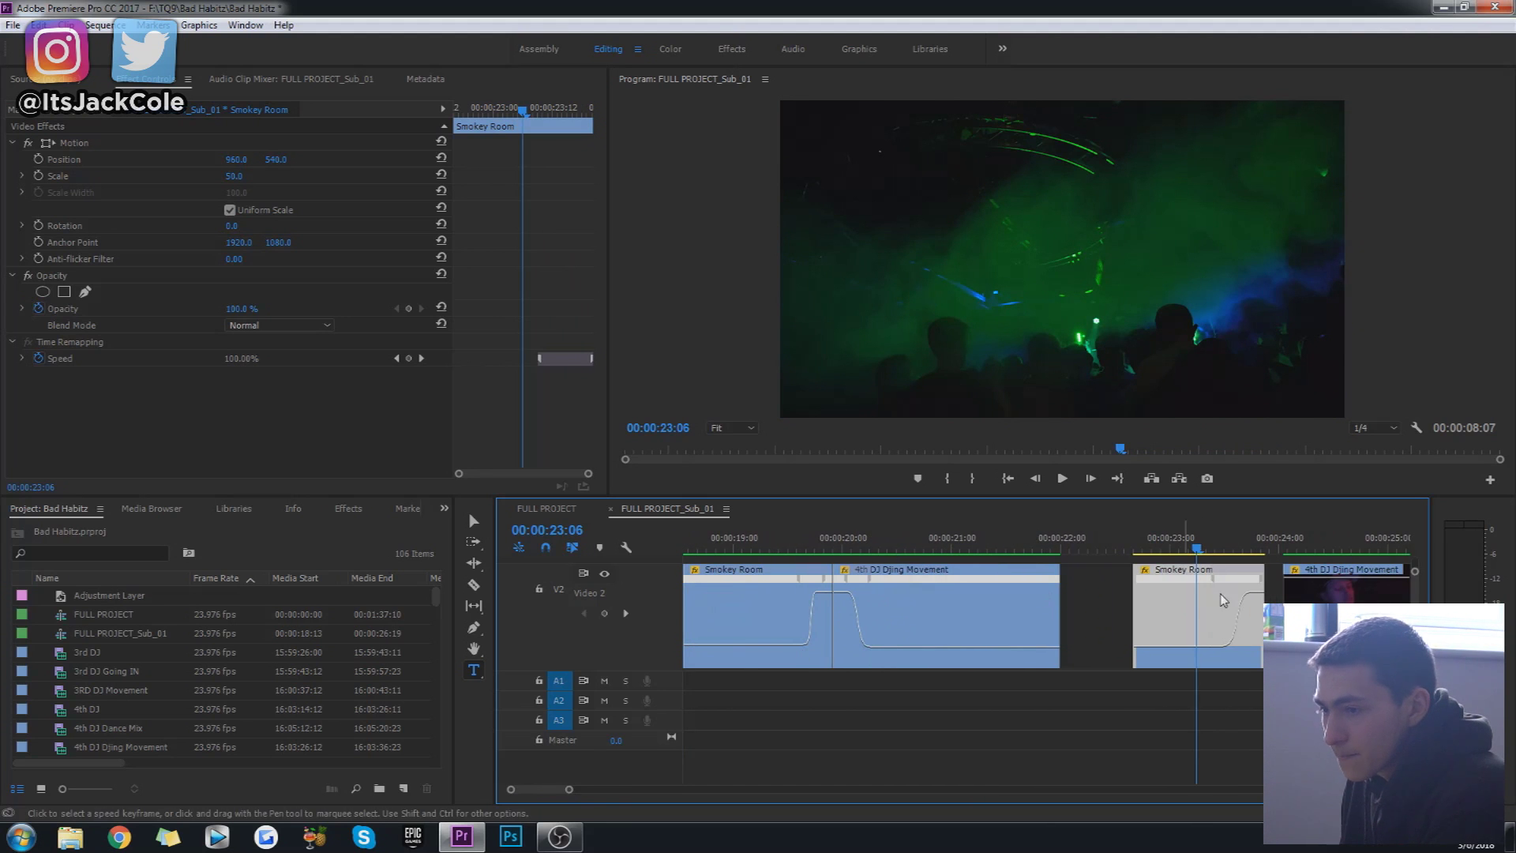
drag(1219, 585, 1252, 585)
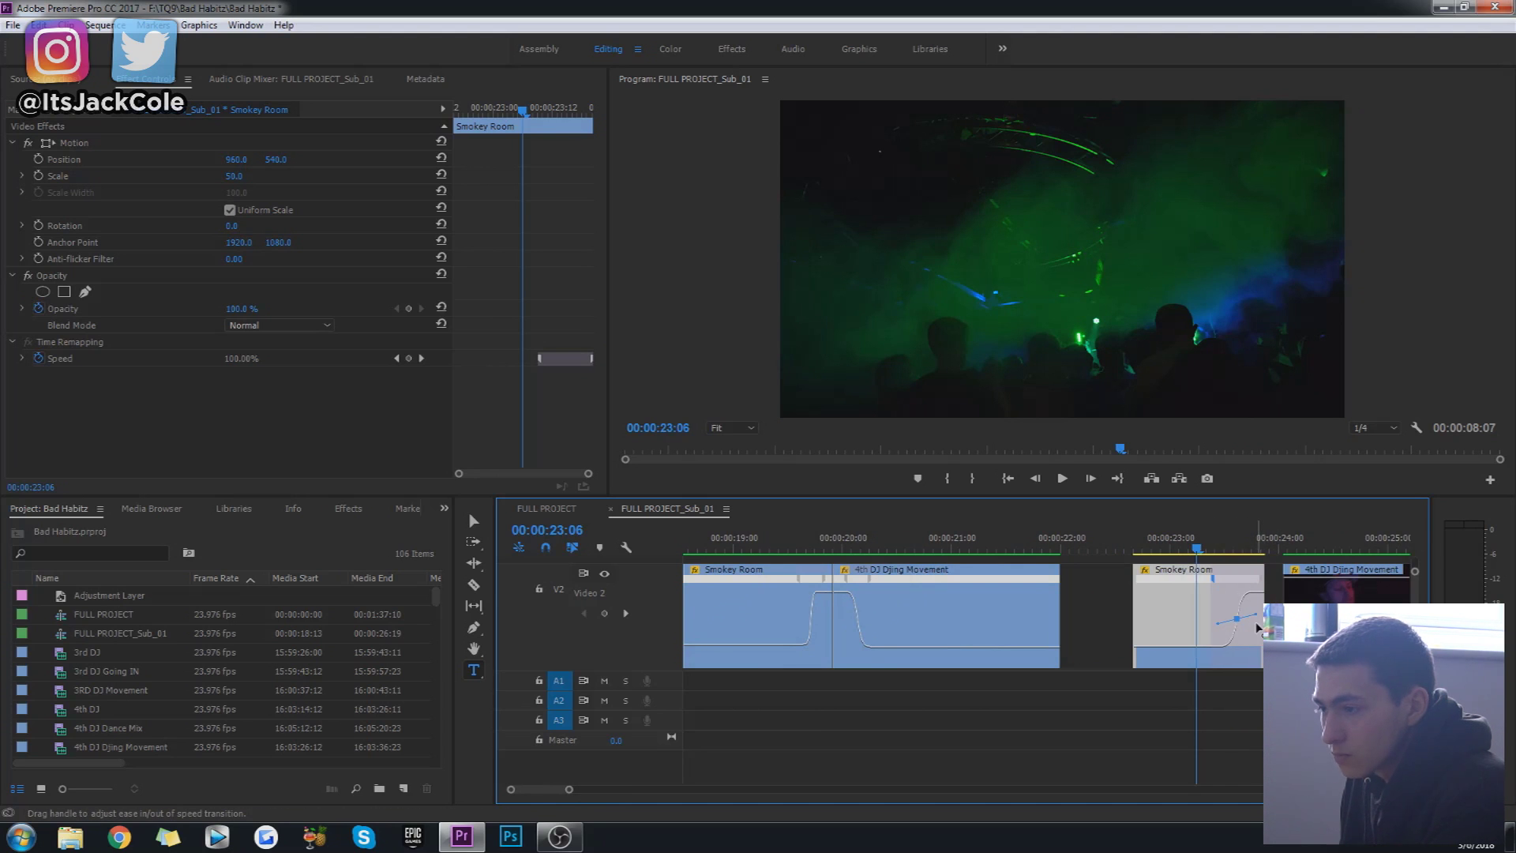
key(space)
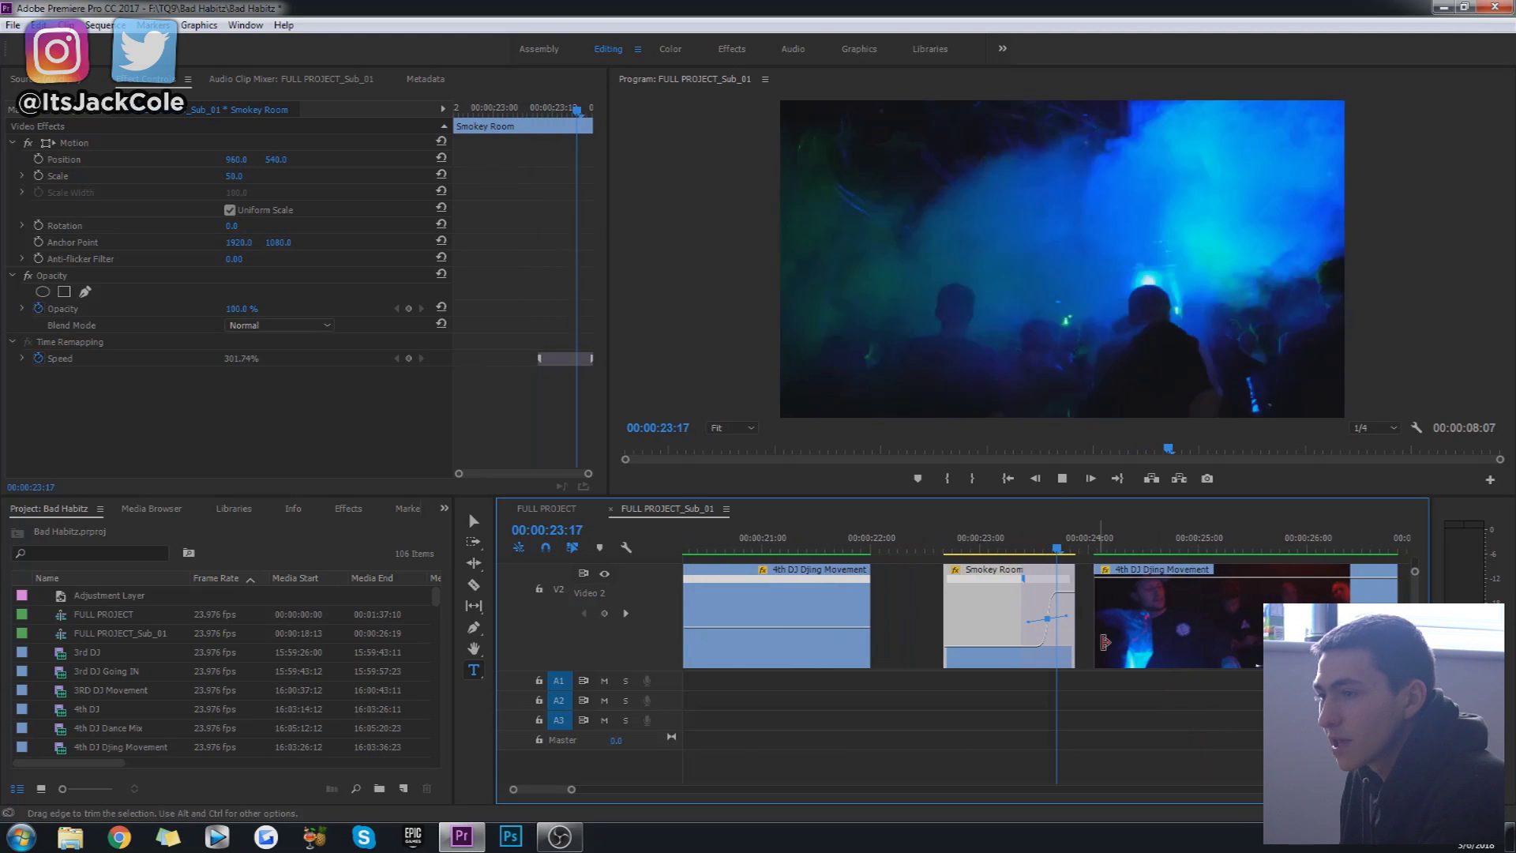
key(space)
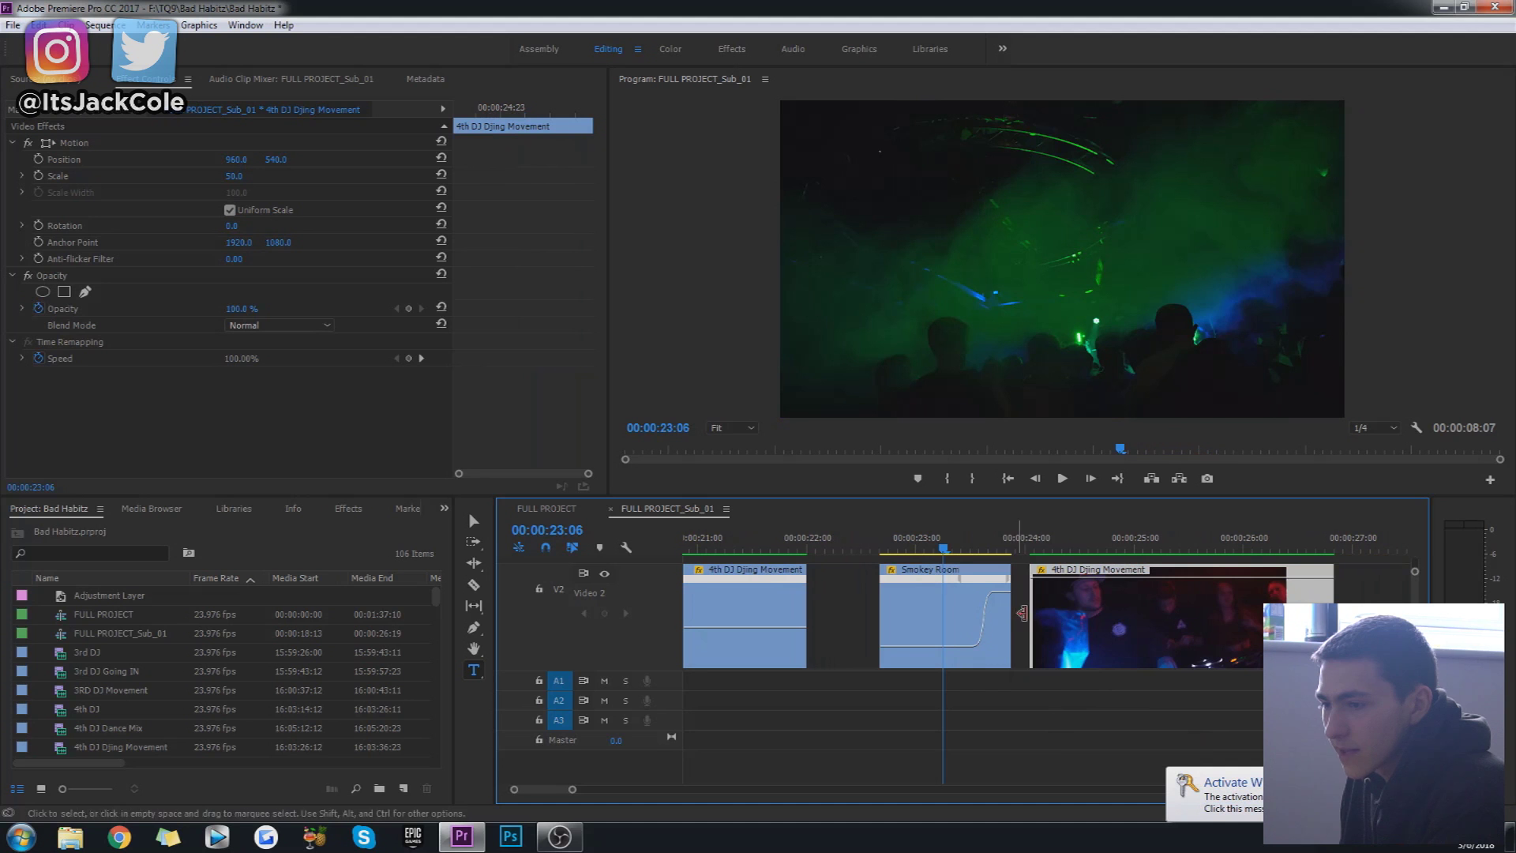
Close the gap by moving the second 4th DJ Djing Movement clip against the Smokey Room clip, and play through the cut
key(space)
key(space)
drag(1054, 617, 1043, 623)
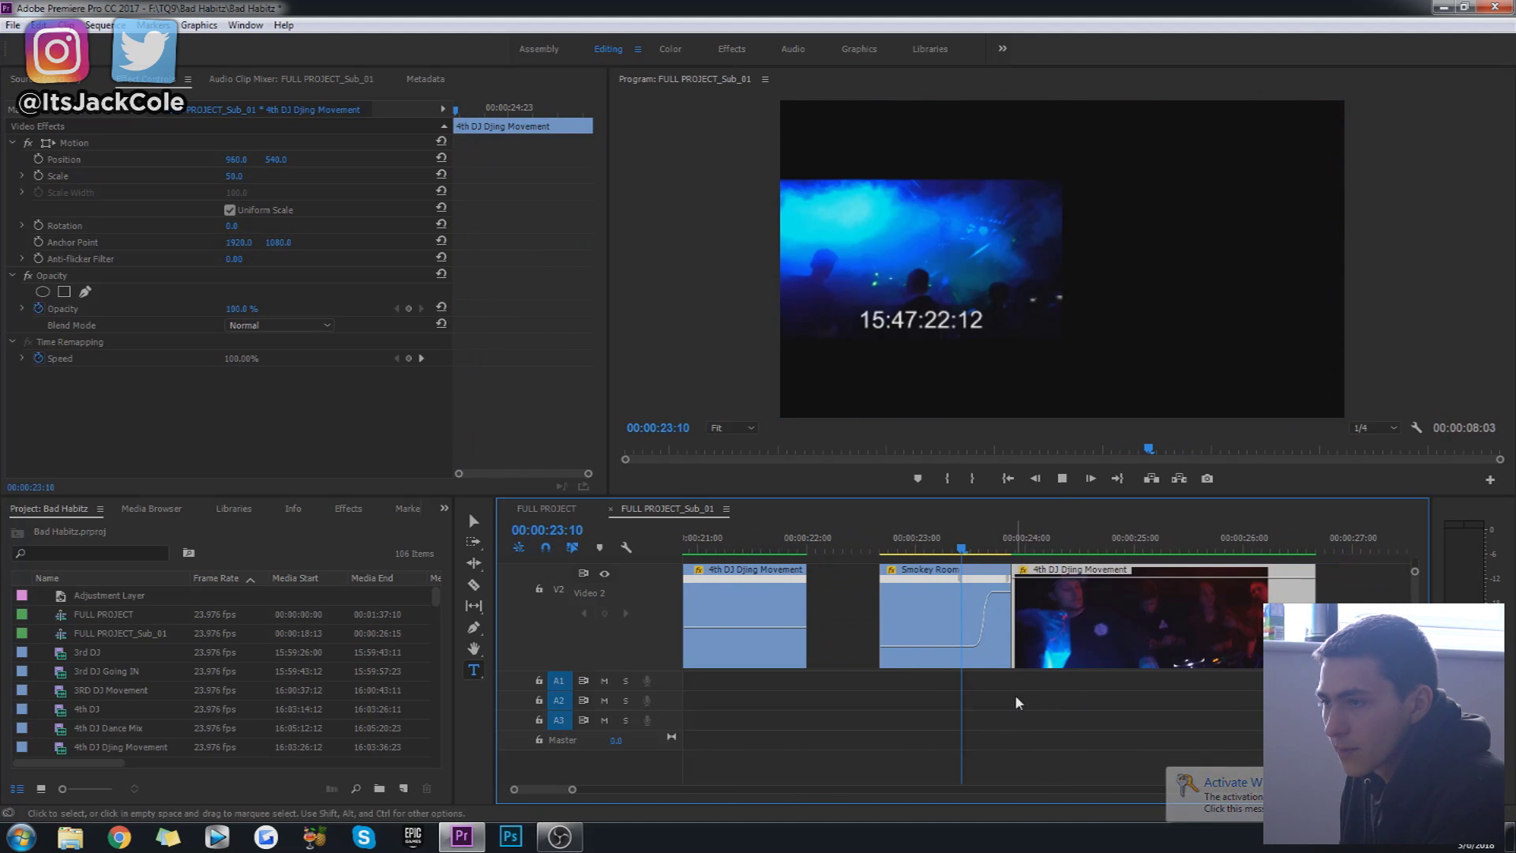
key(space)
key(space)
click(950, 540)
key(space)
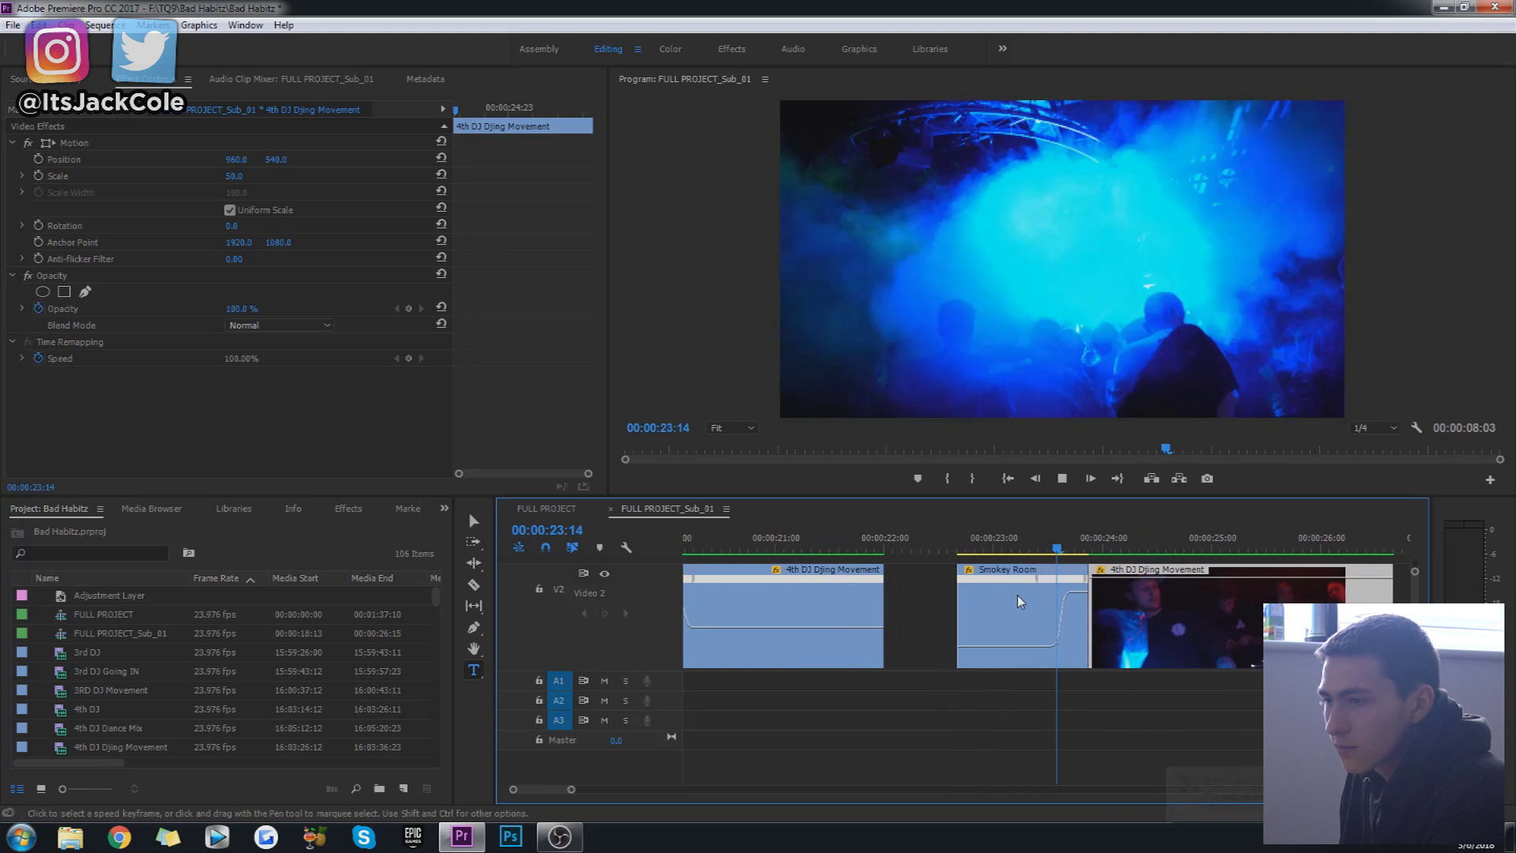
key(space)
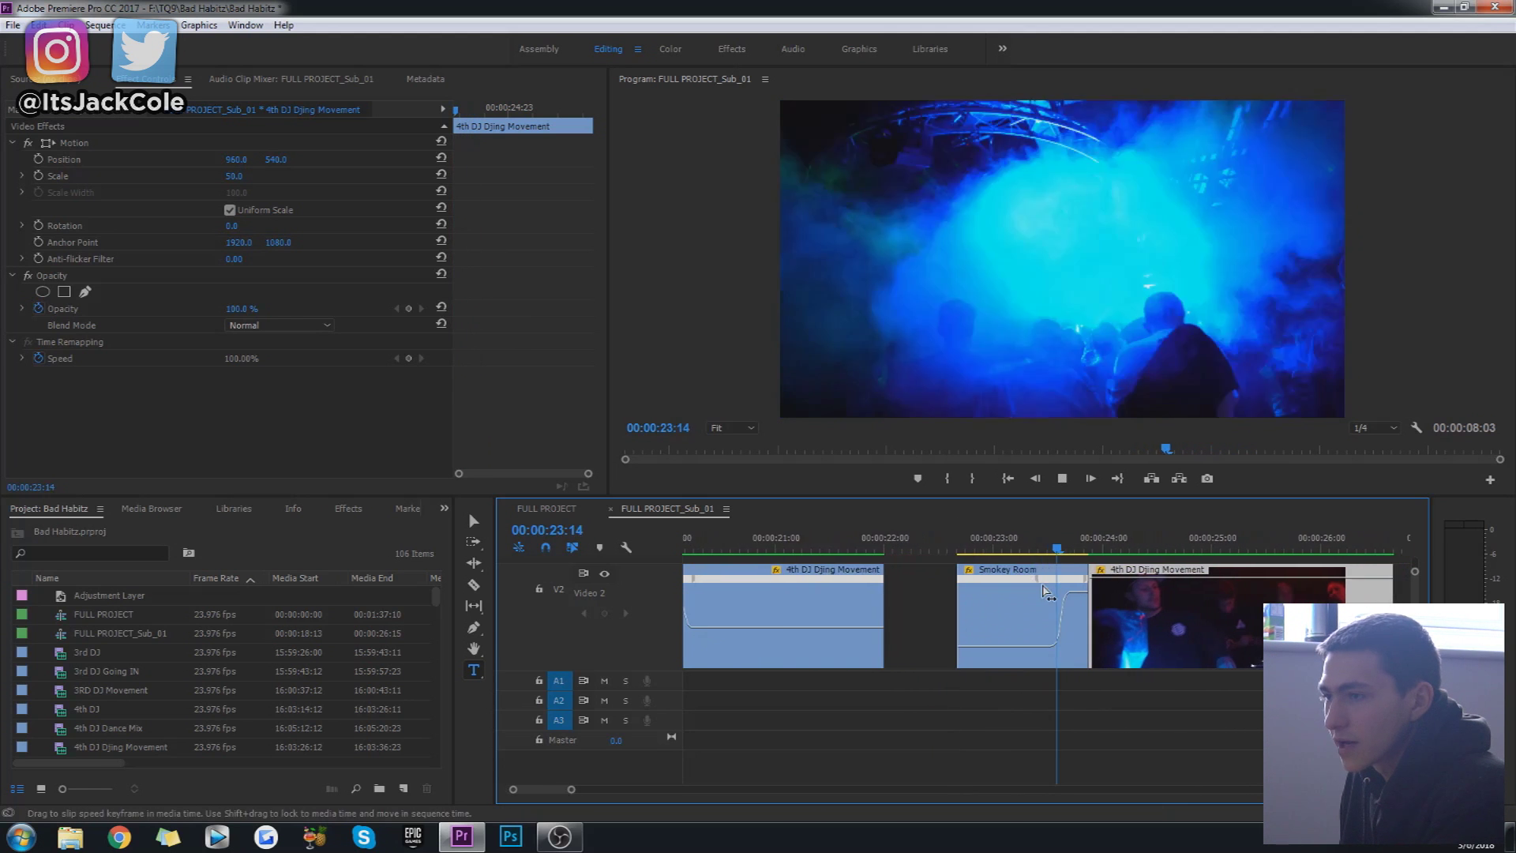
Show the second 4th DJ Djing Movement clip's Time Remapping Speed and add a speed keyframe near its start with the Pen tool
click(997, 543)
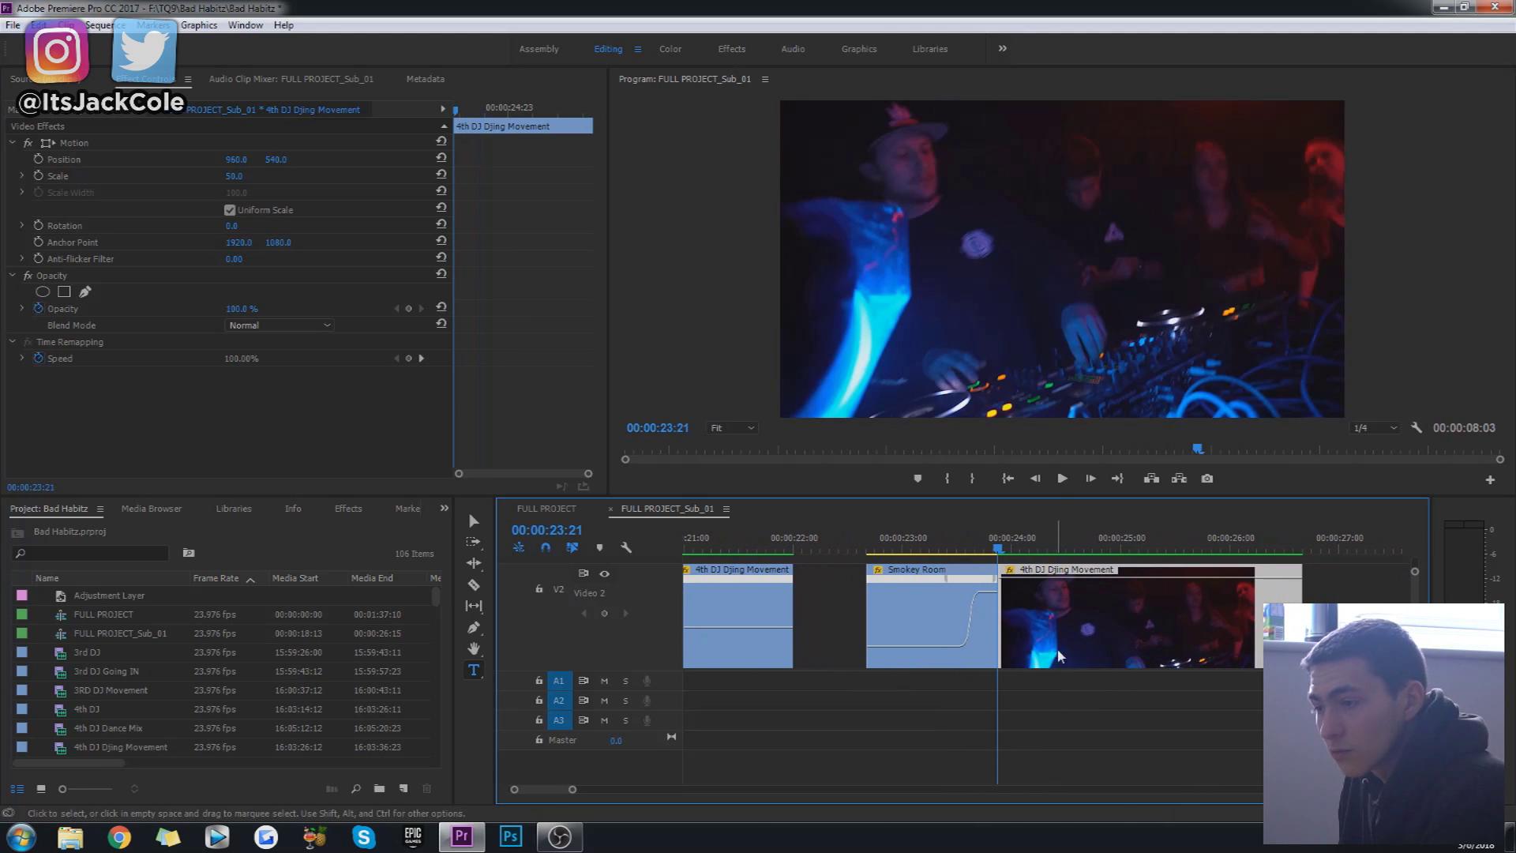
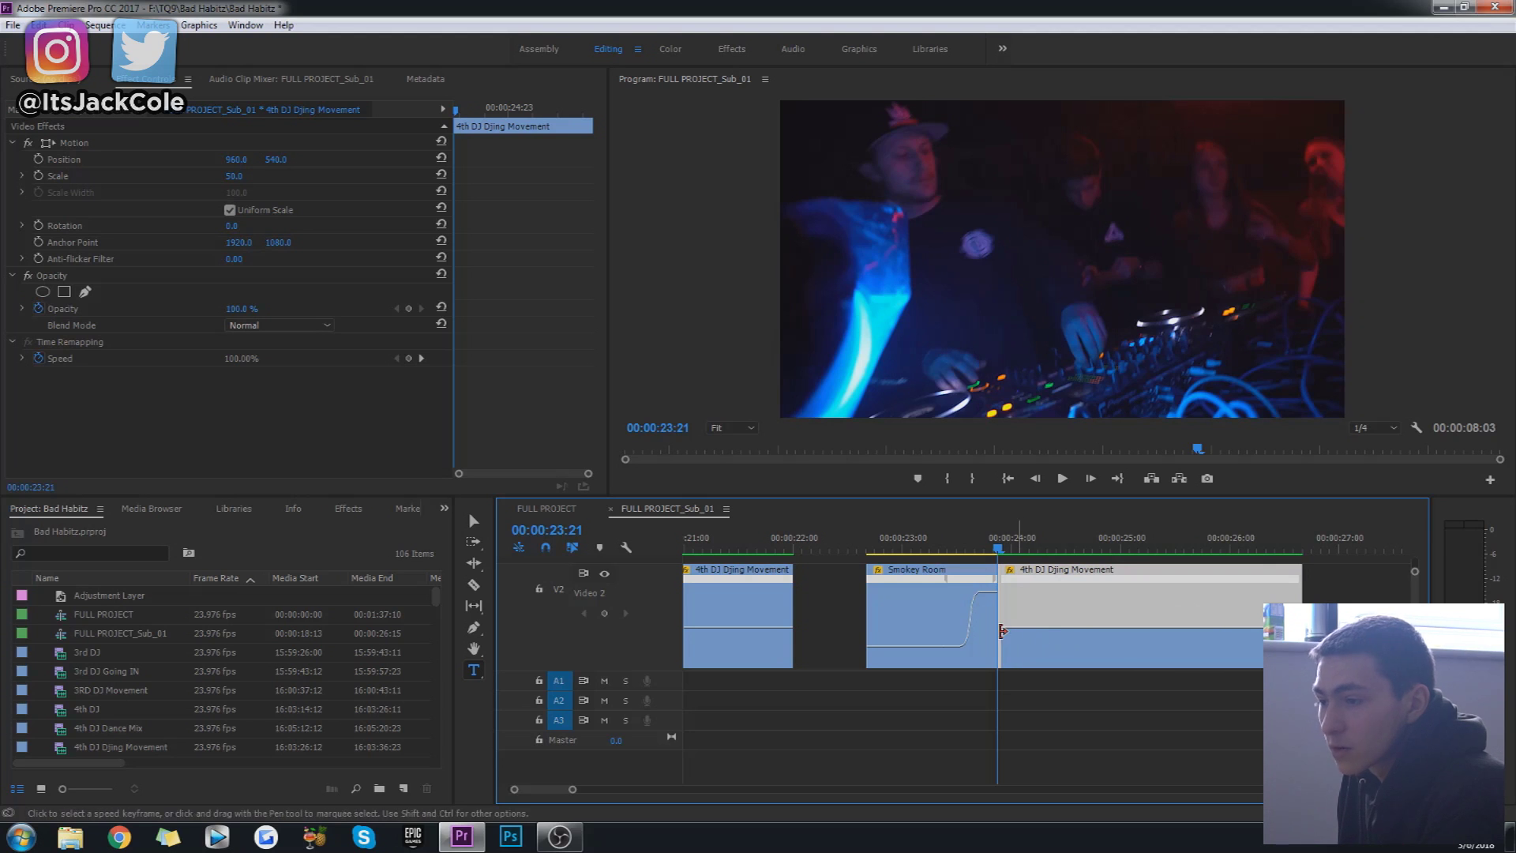
key(p)
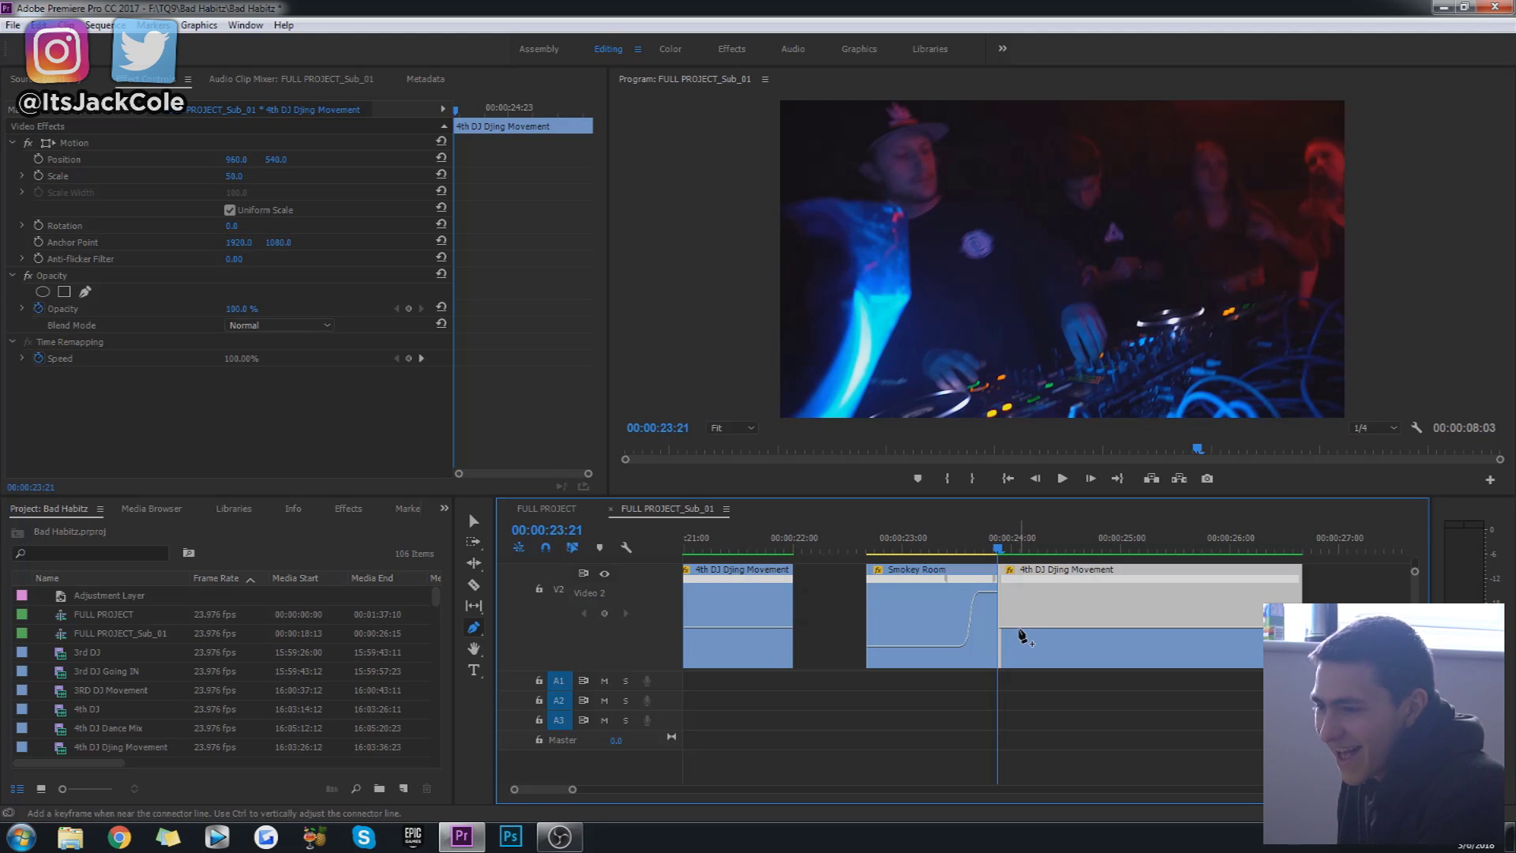
key(t)
drag(515, 789, 527, 790)
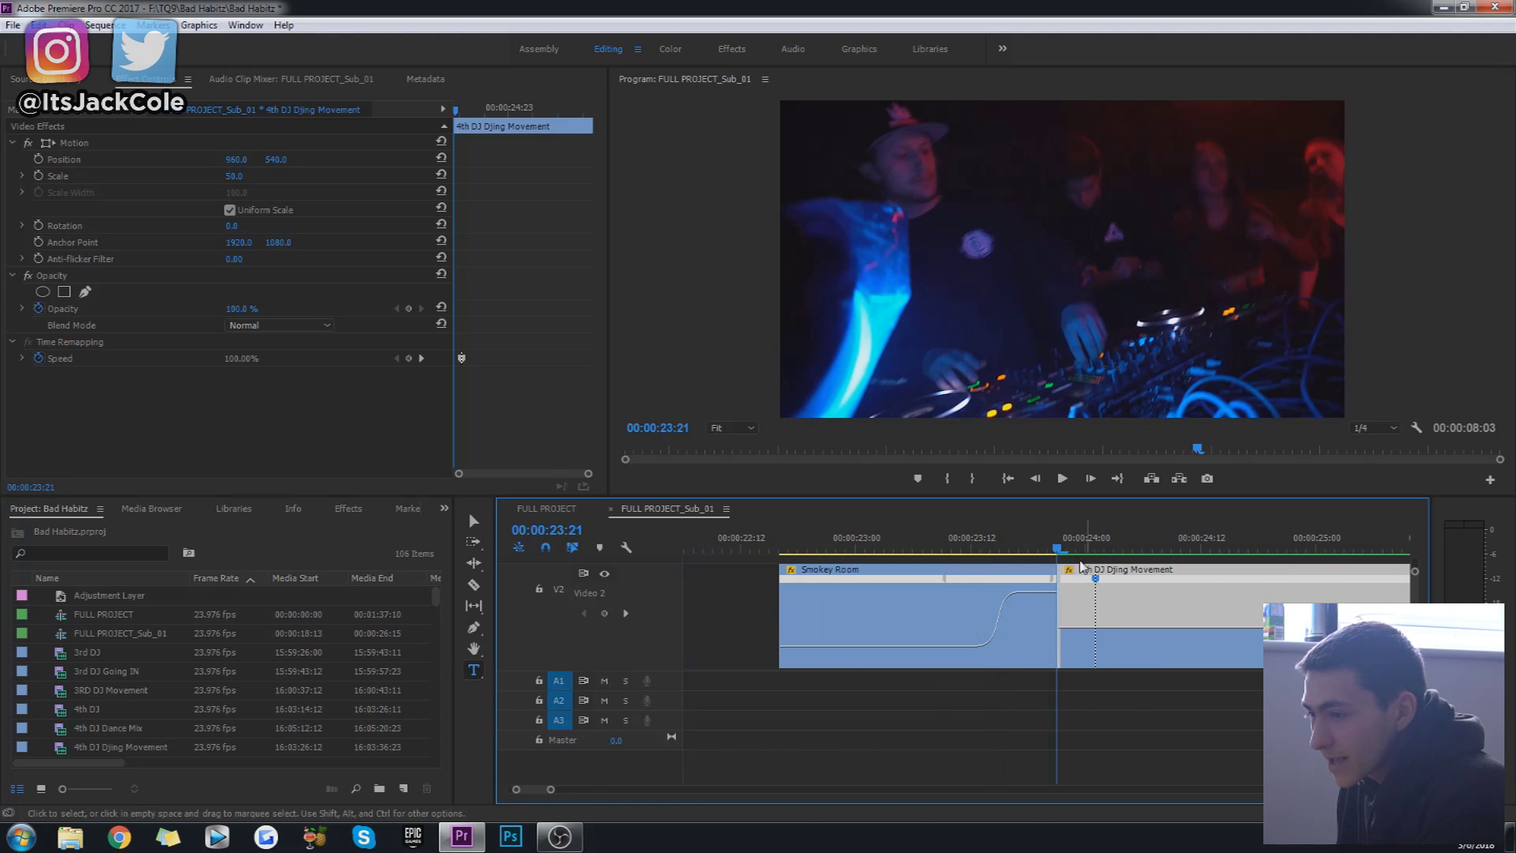
Raise the speed at the start of the second 4th DJ Djing Movement clip to about 302% and shape a wide, smooth ramp down
mouse_move(1094, 580)
mouse_down()
mouse_move(1107, 587)
mouse_move(1072, 610)
mouse_up()
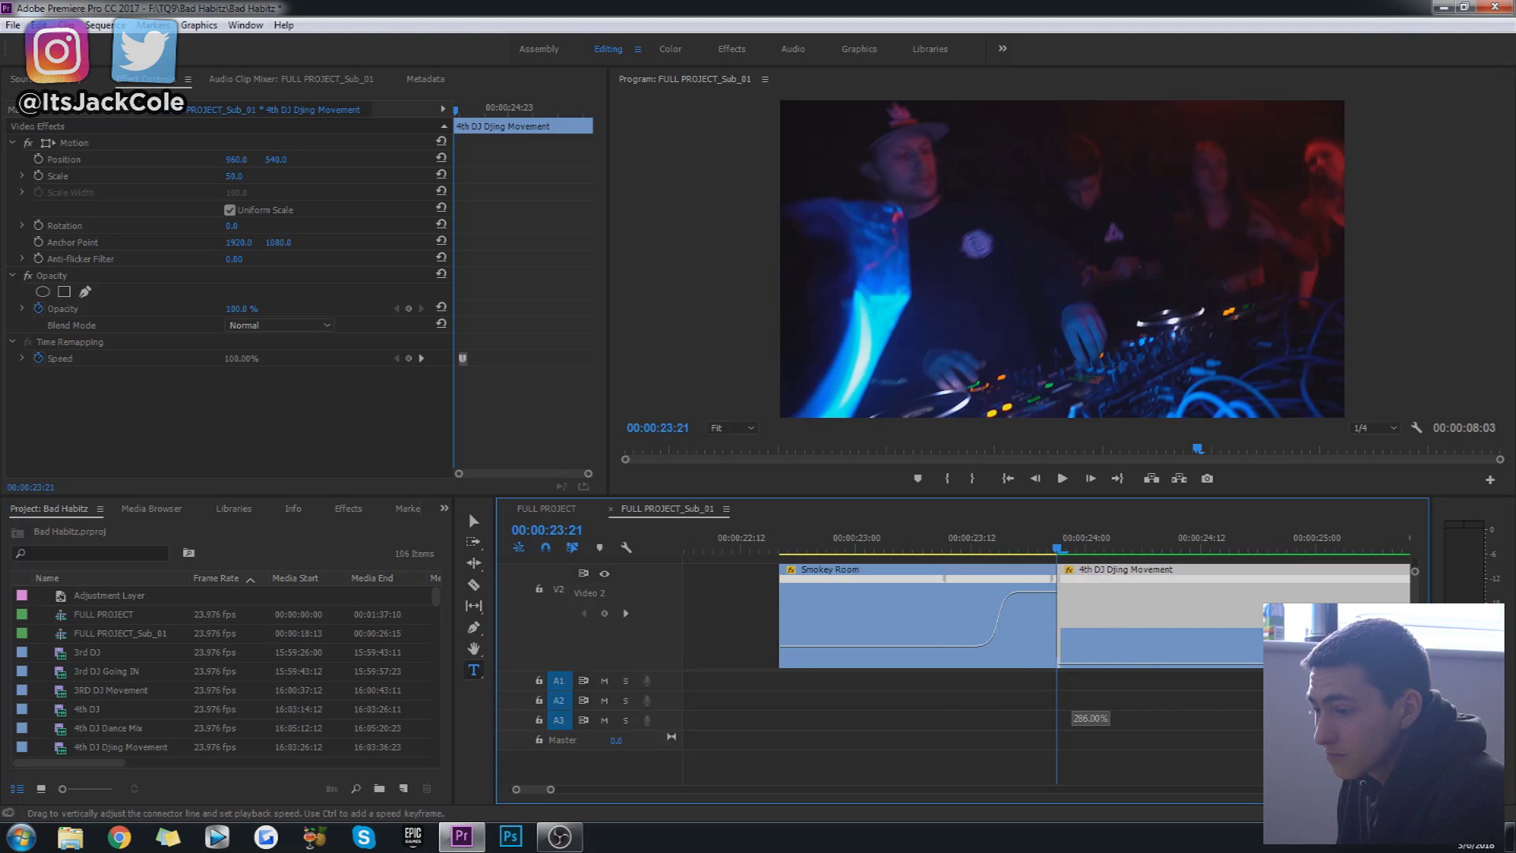
mouse_move(1072, 609)
mouse_down()
mouse_move(1086, 582)
mouse_move(1113, 582)
mouse_move(1081, 583)
mouse_up()
click(1092, 602)
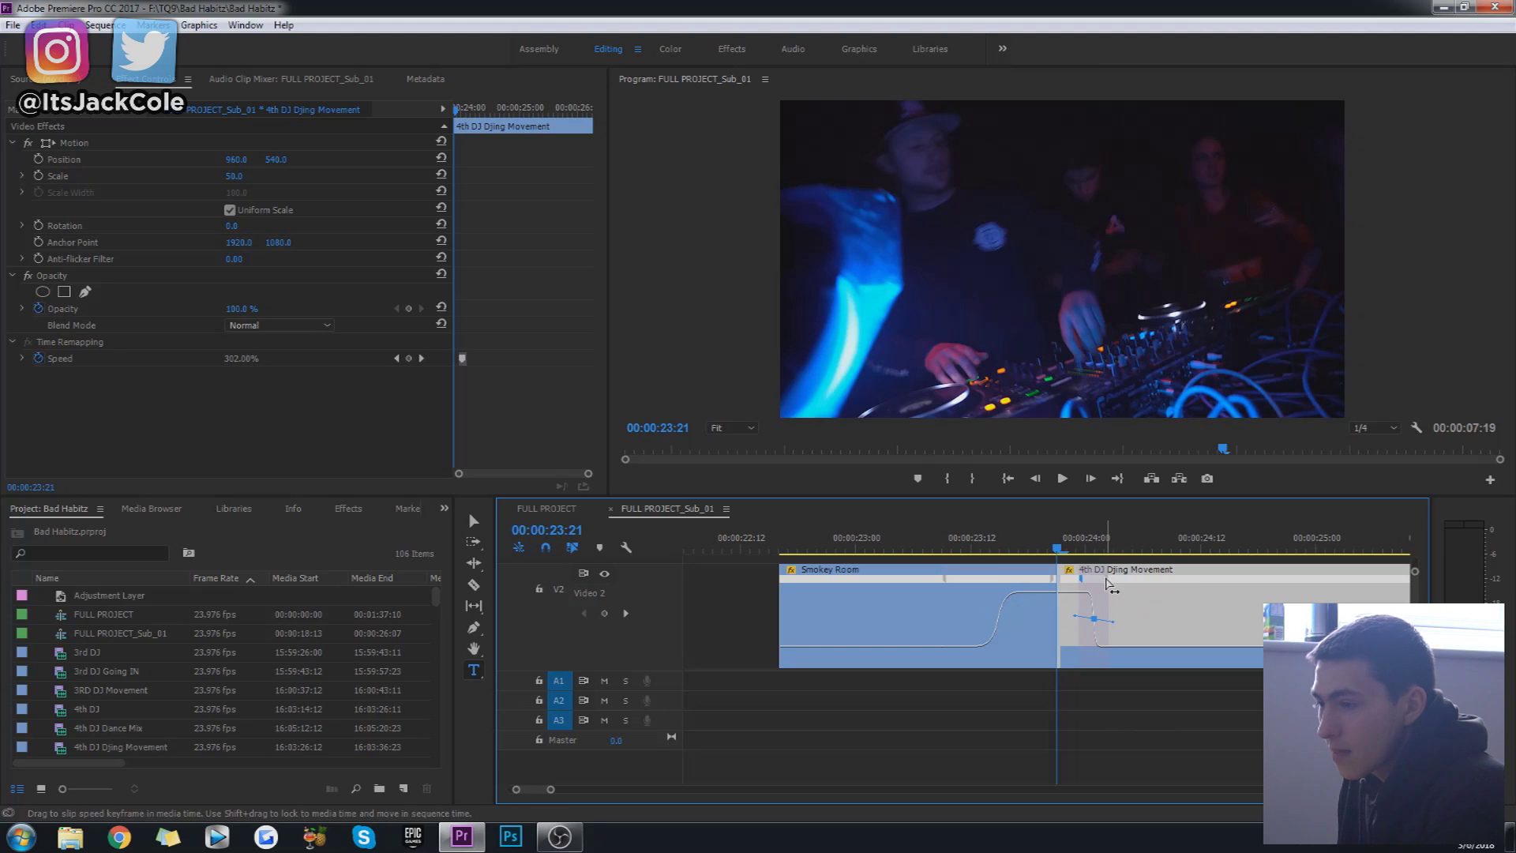
drag(1113, 584, 1039, 584)
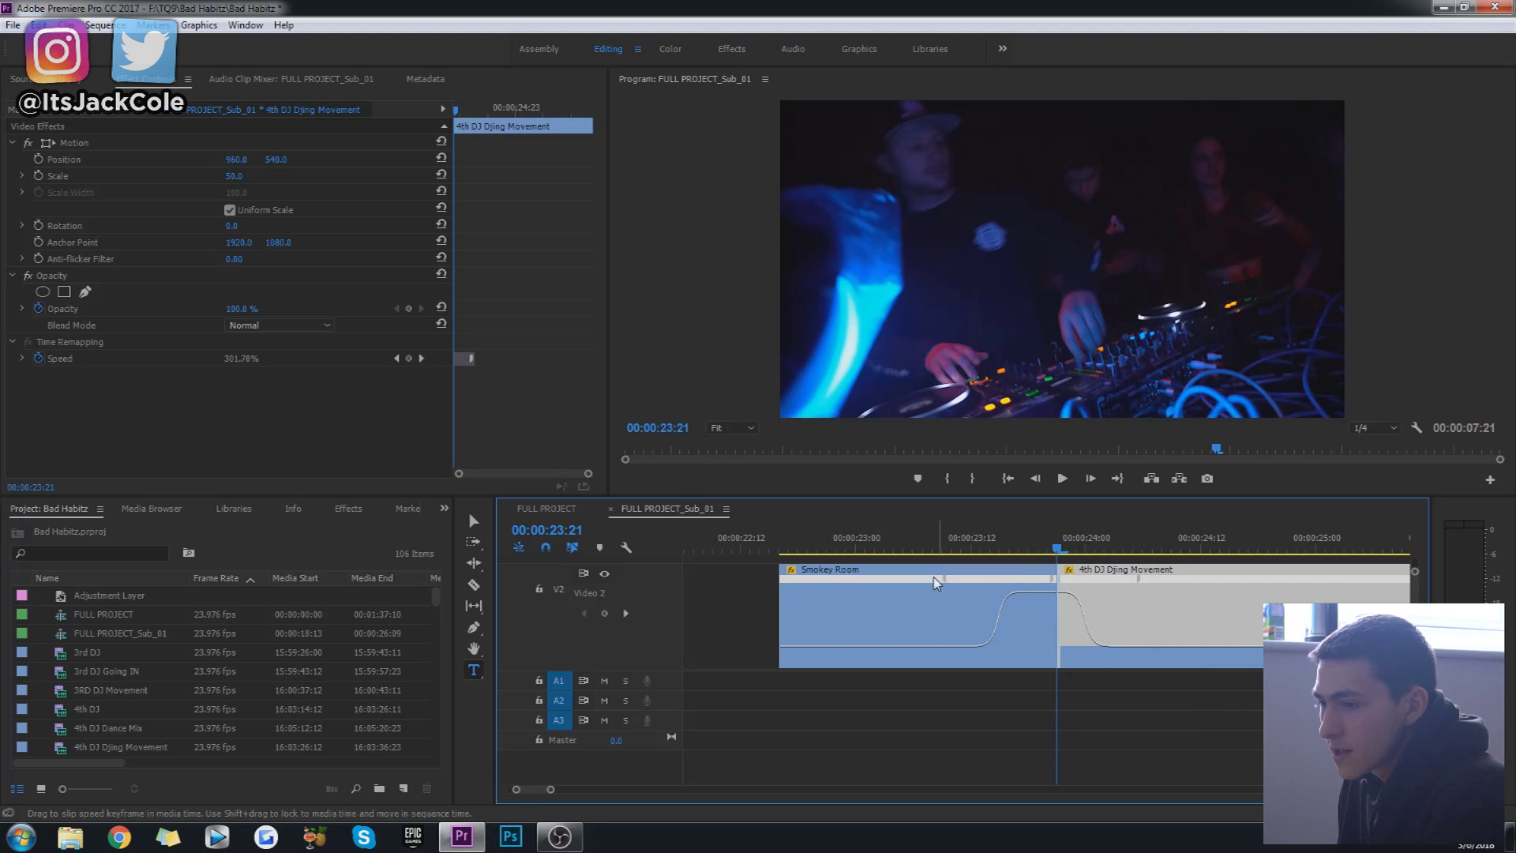
drag(1140, 582, 1185, 588)
Move the start of the second Smokey Room clip's speed ramp slightly later, using the first transition as reference
drag(945, 577, 960, 583)
drag(515, 790, 493, 790)
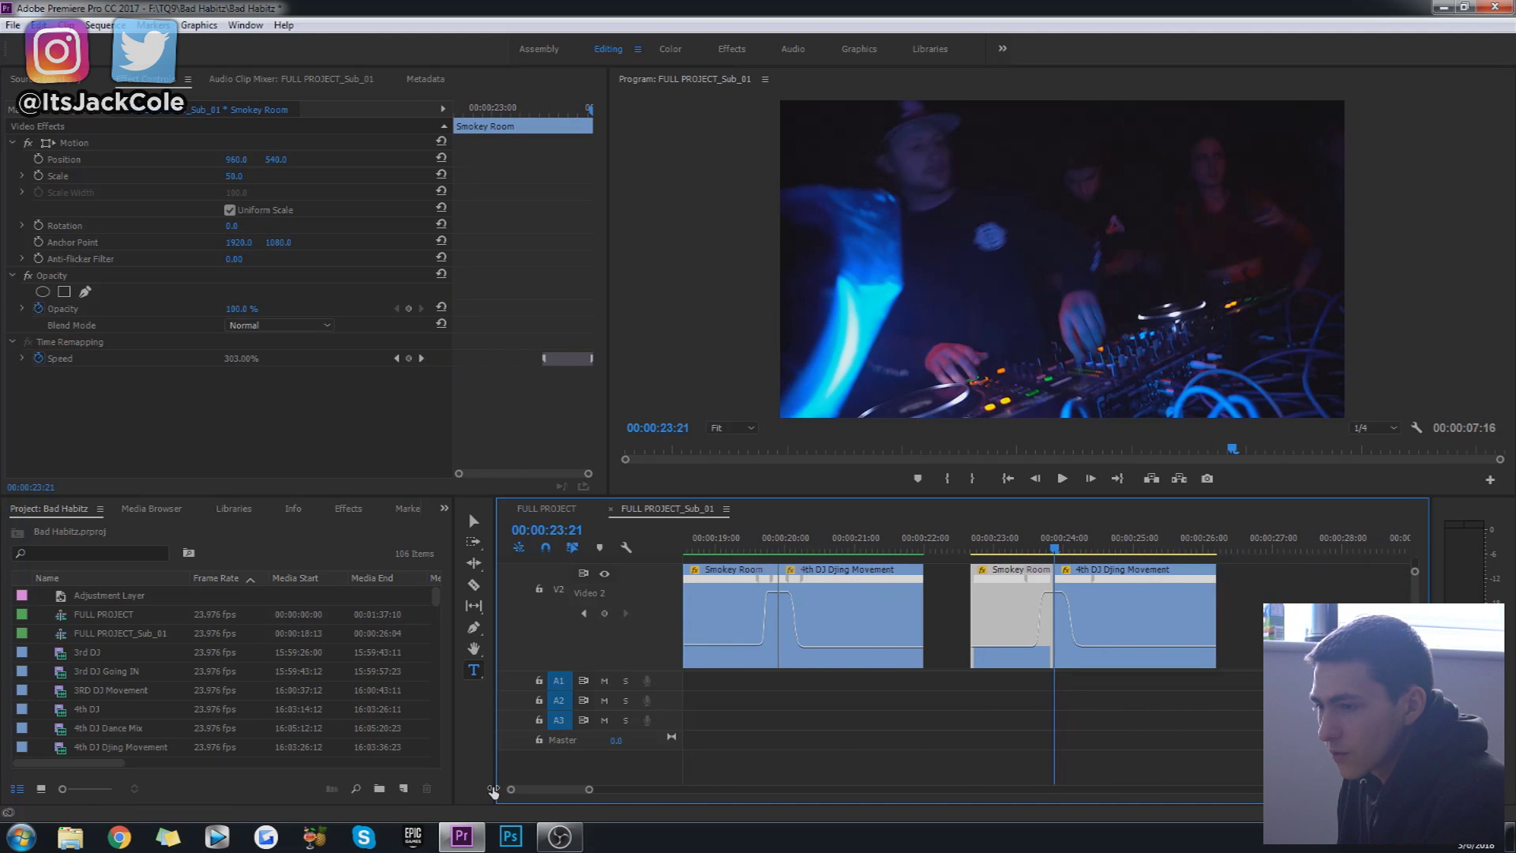
key(equal)
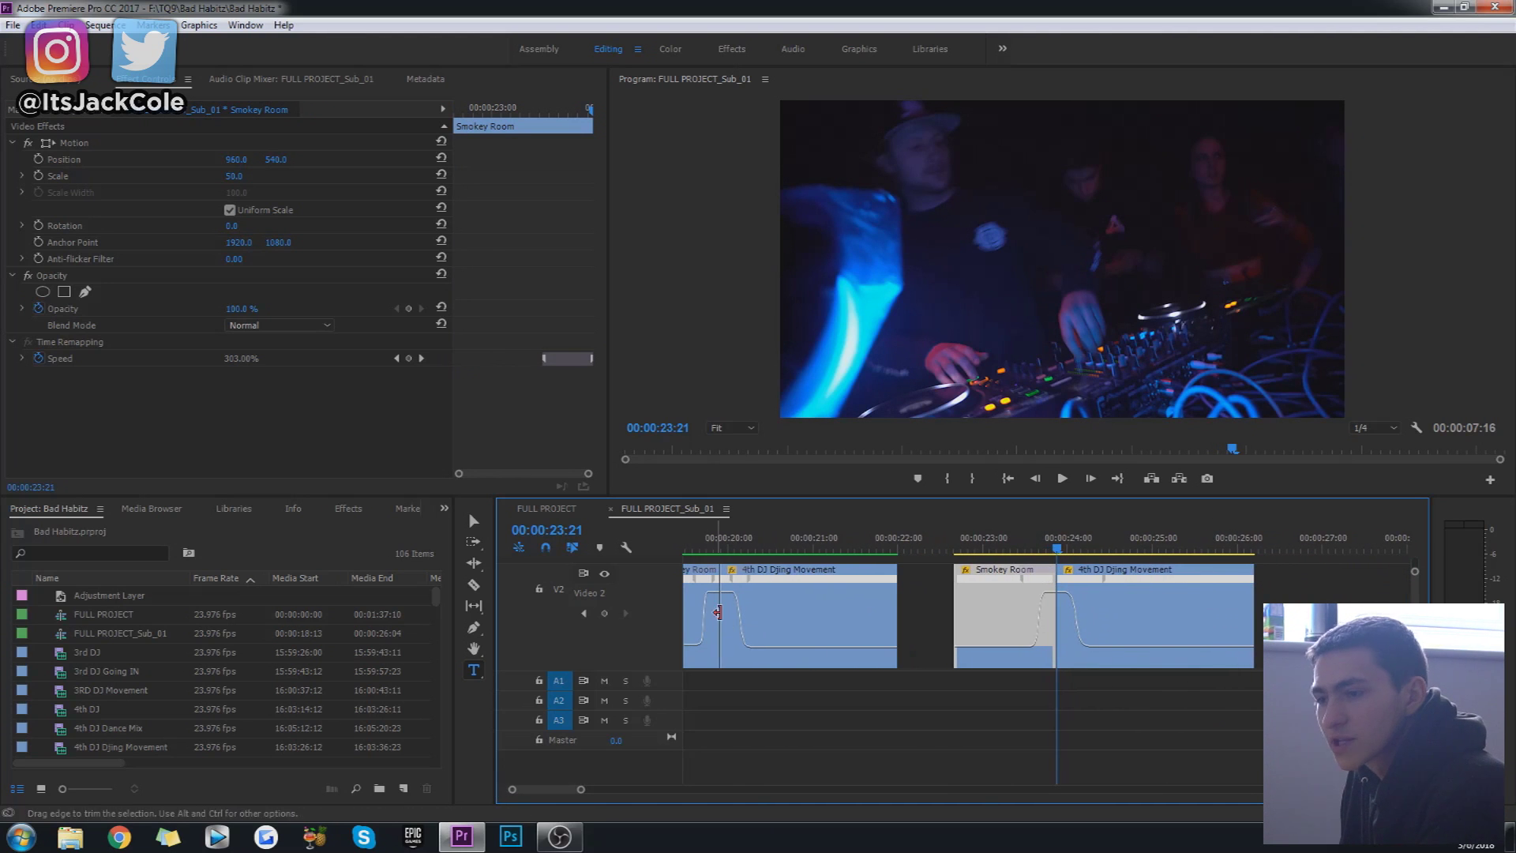
drag(1026, 581, 1028, 582)
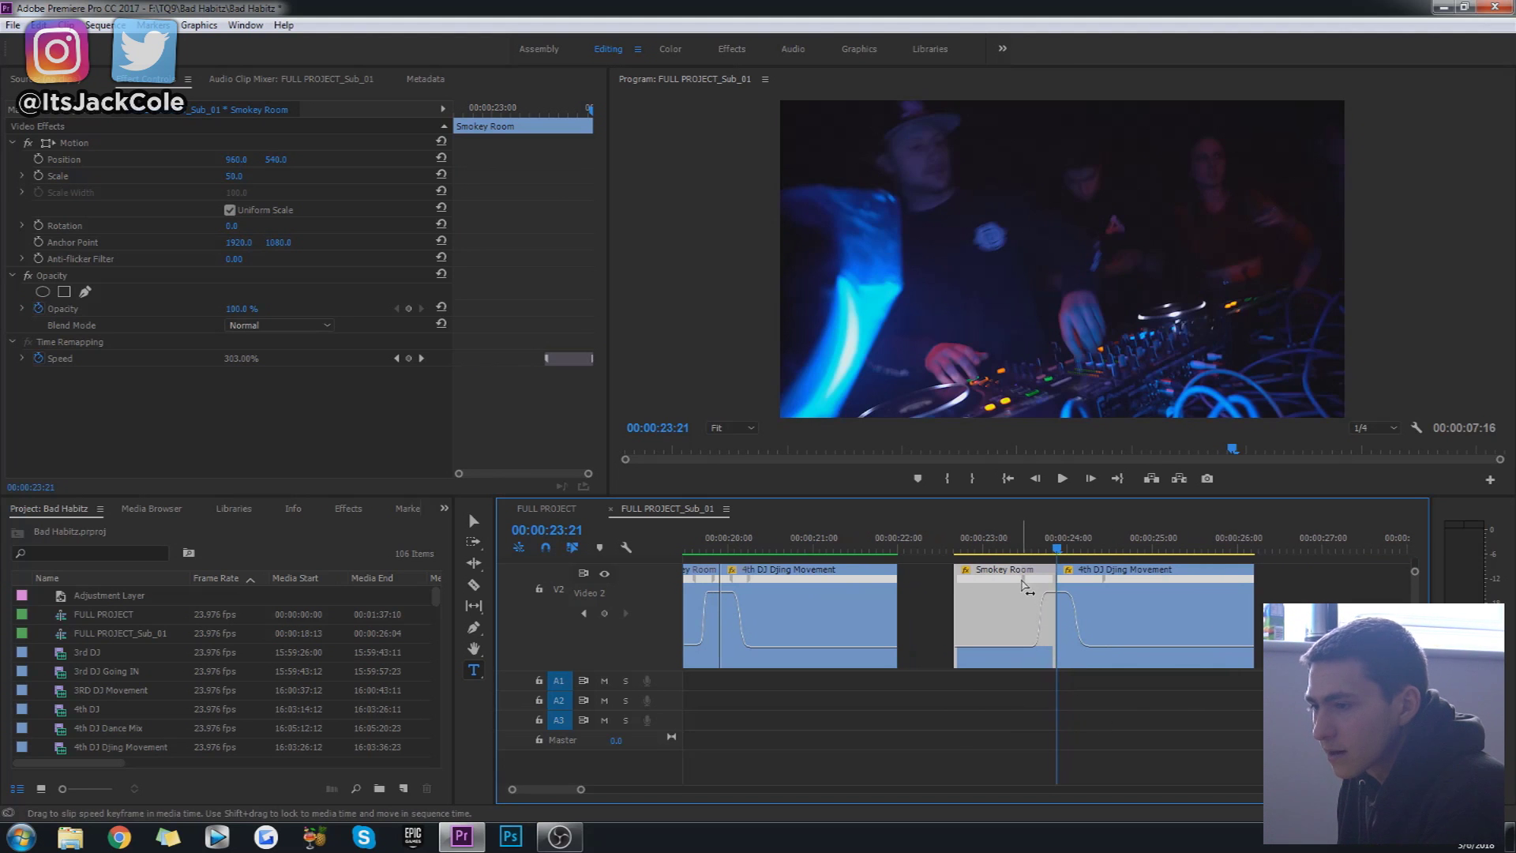
Set an In point at the start of the second Smokey Room clip, 00:00:22:16, and render In to Out
key(Up)
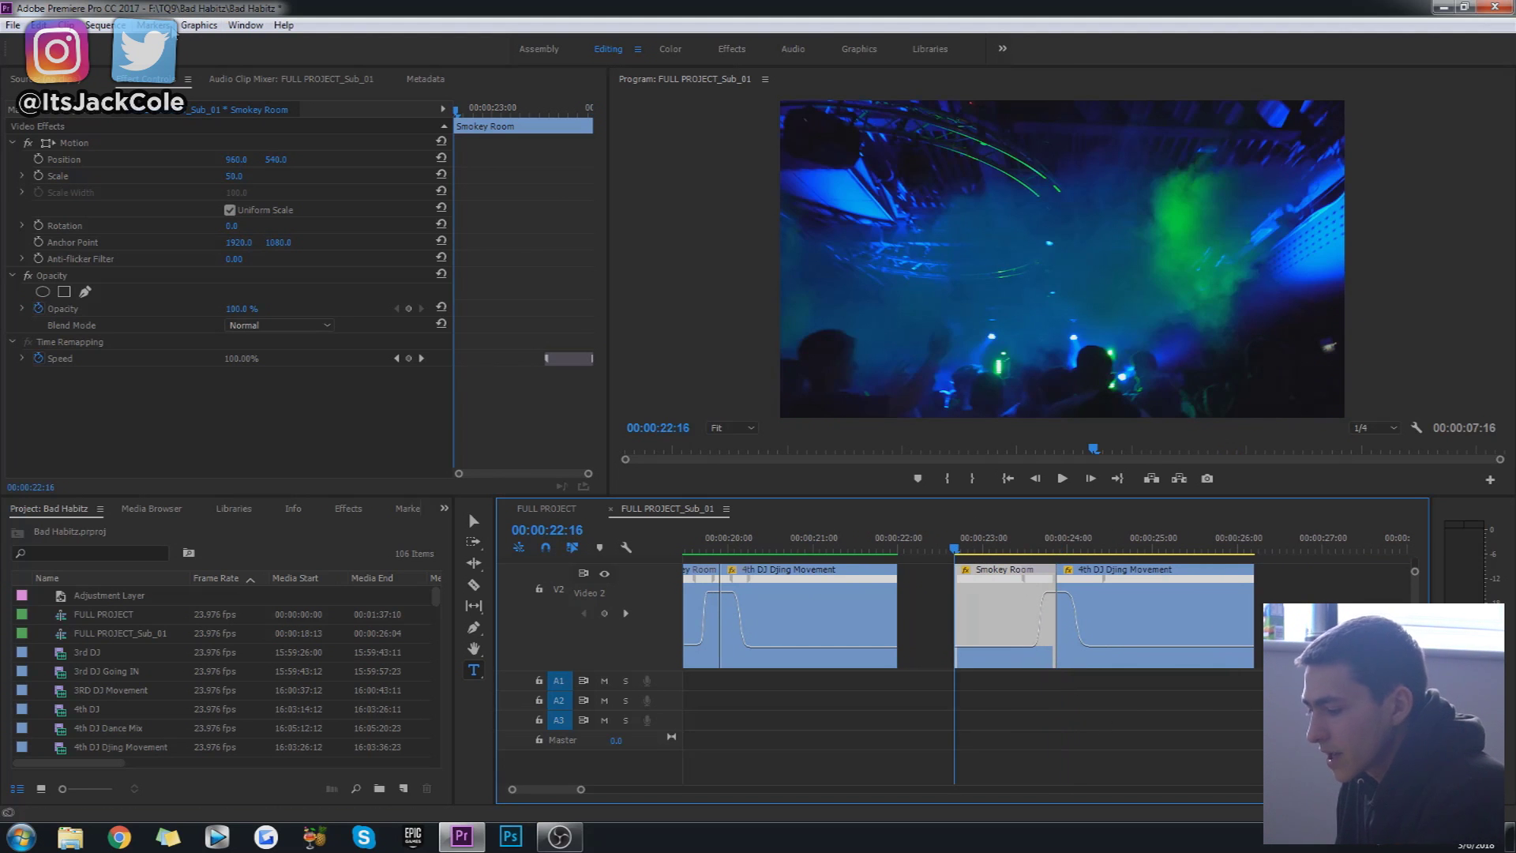
key(i)
click(105, 24)
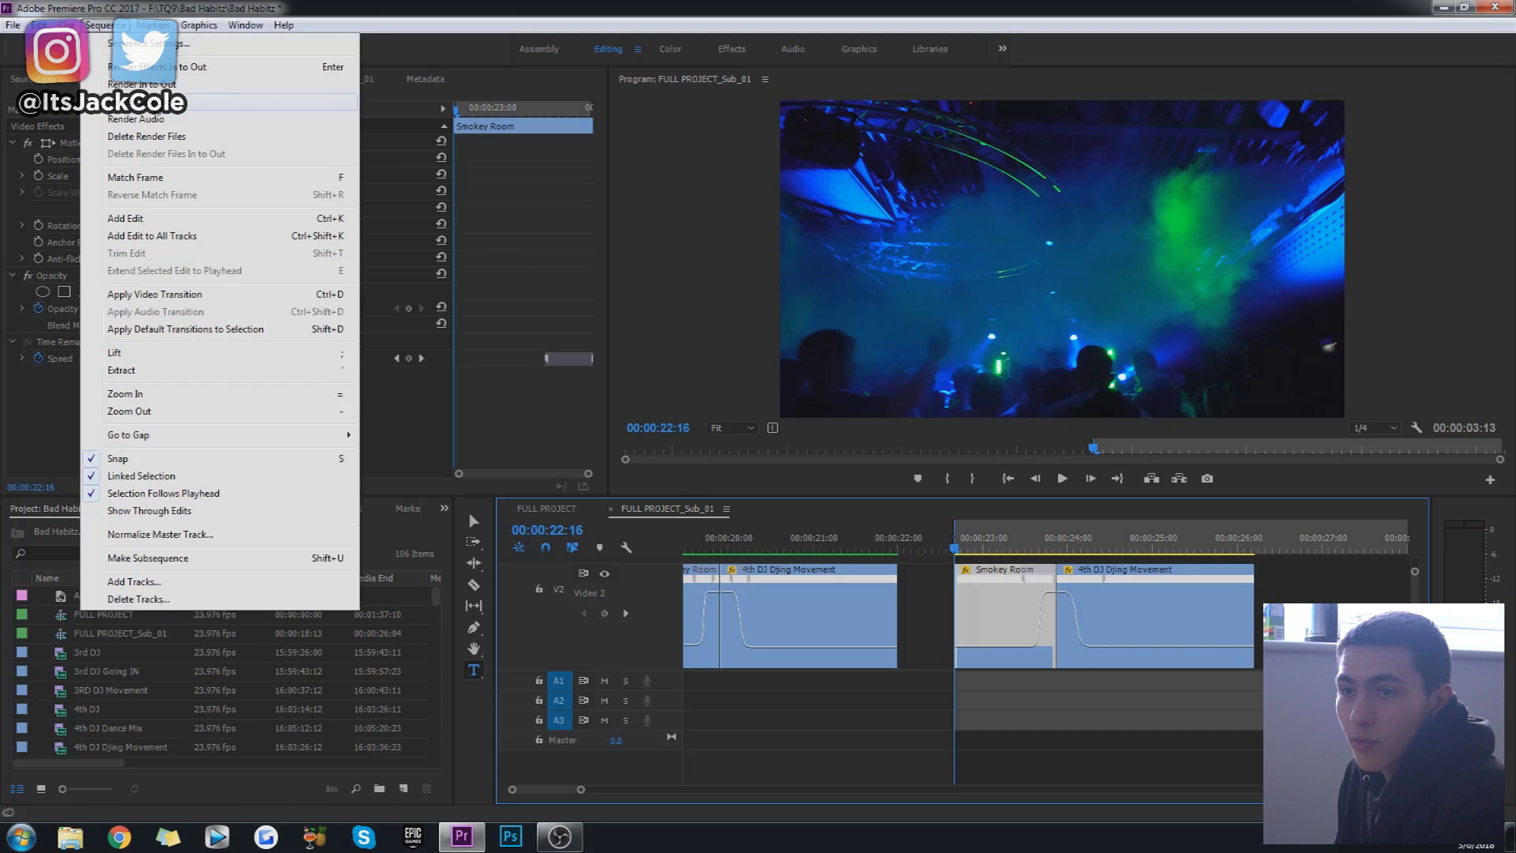
click(145, 84)
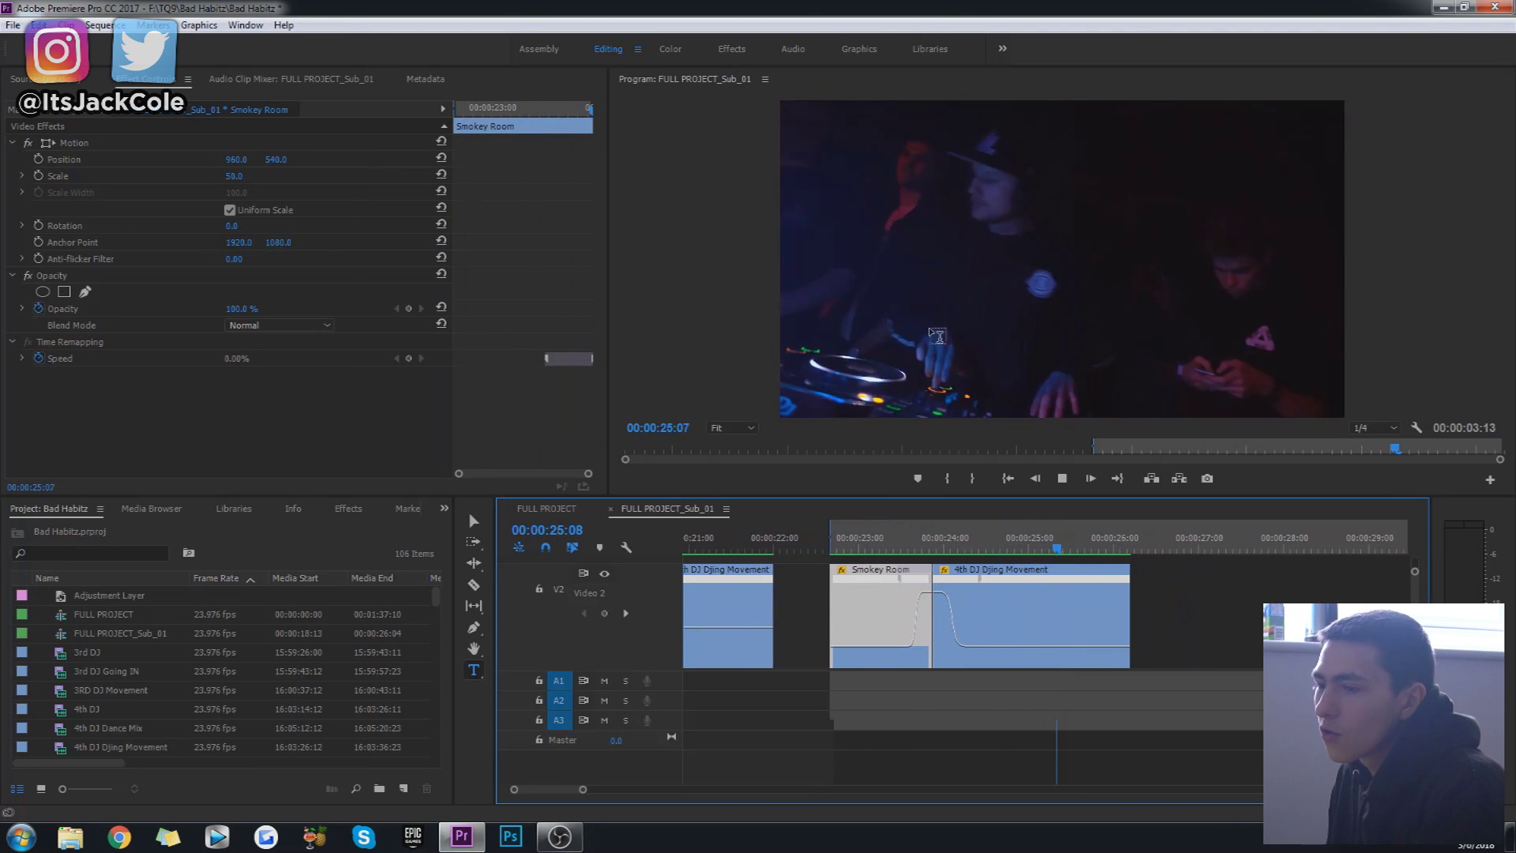
Play the rendered transition several times from the start of the second Smokey Room clip to check its smoothness
drag(836, 542, 817, 553)
key(space)
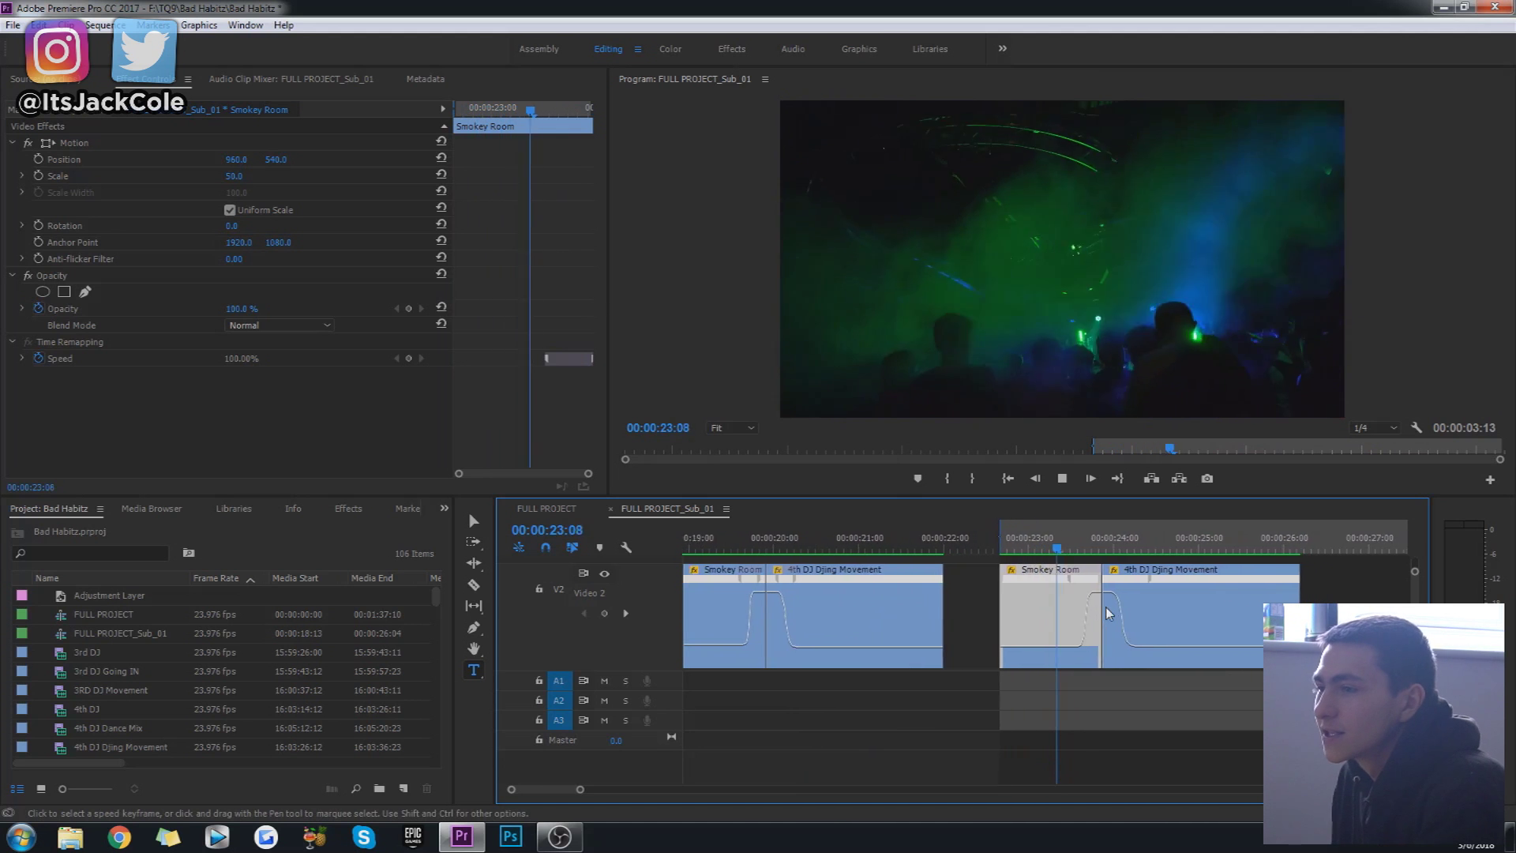
key(space)
click(884, 545)
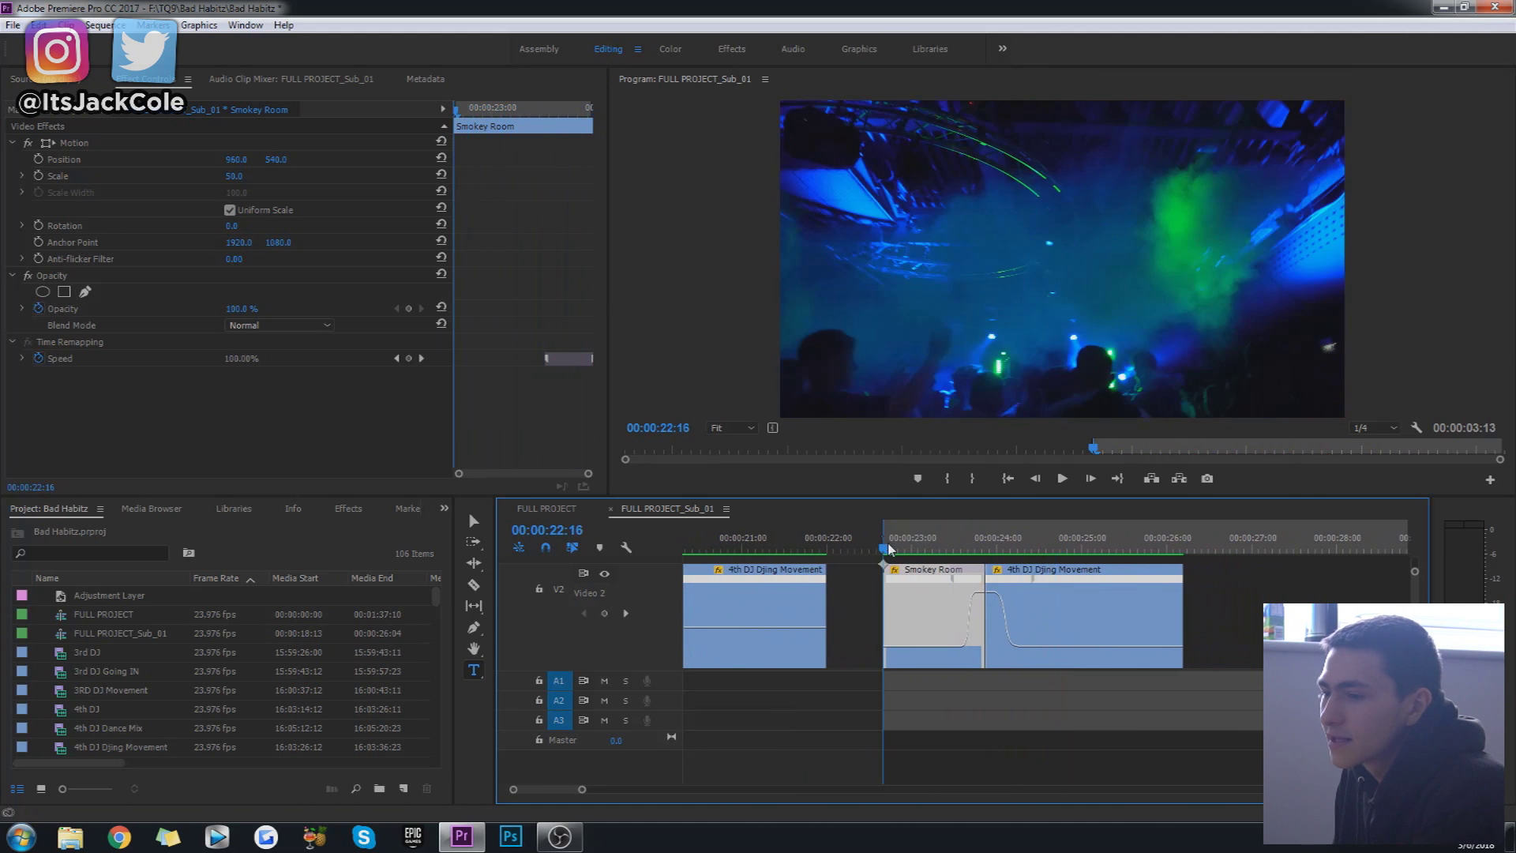
key(space)
drag(921, 543, 898, 543)
key(space)
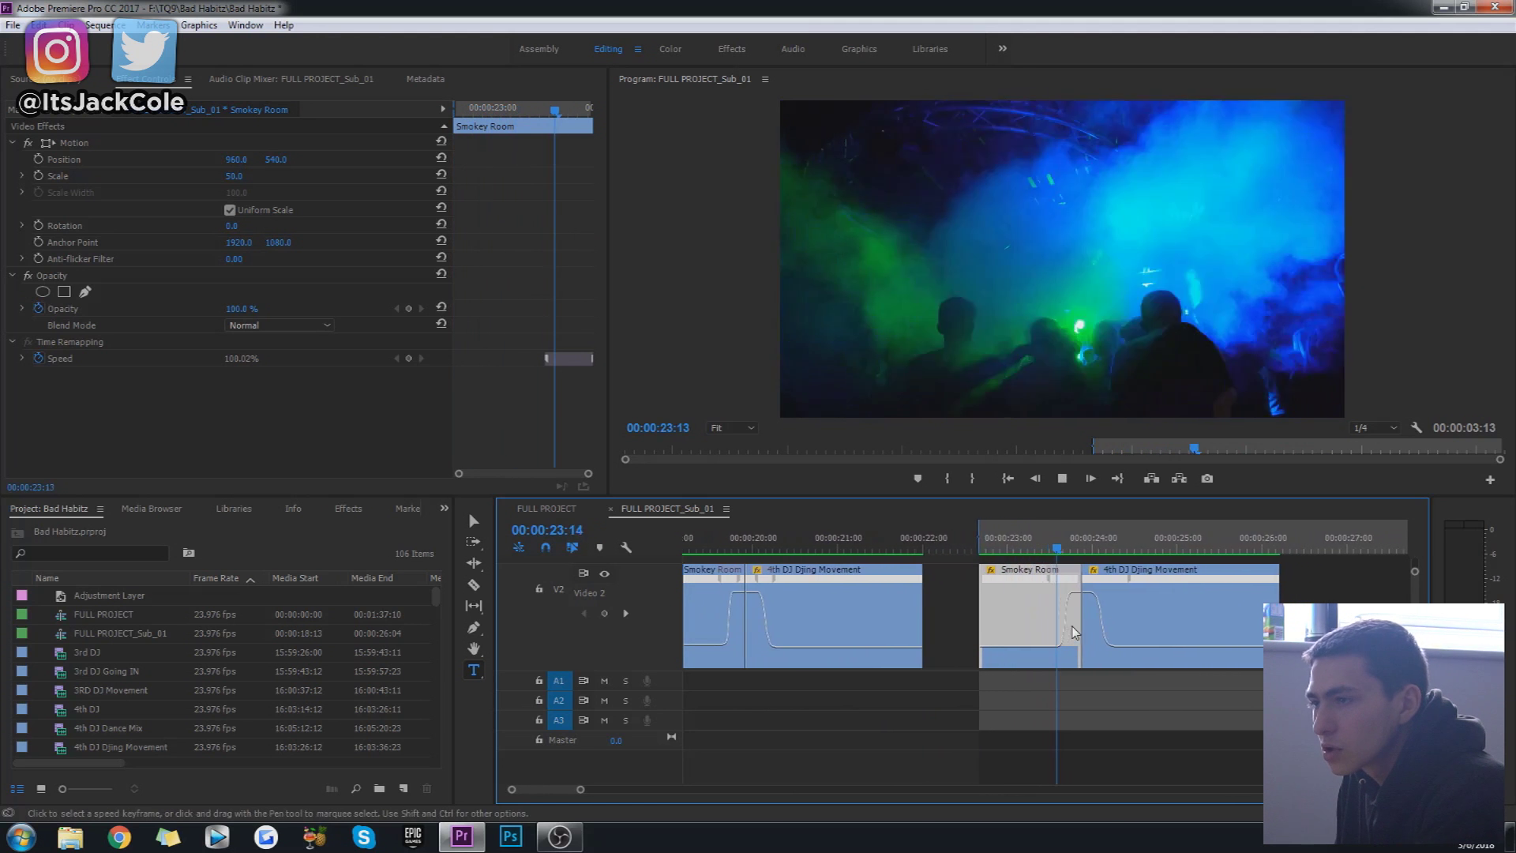
key(space)
drag(896, 545, 848, 546)
click(989, 709)
key(space)
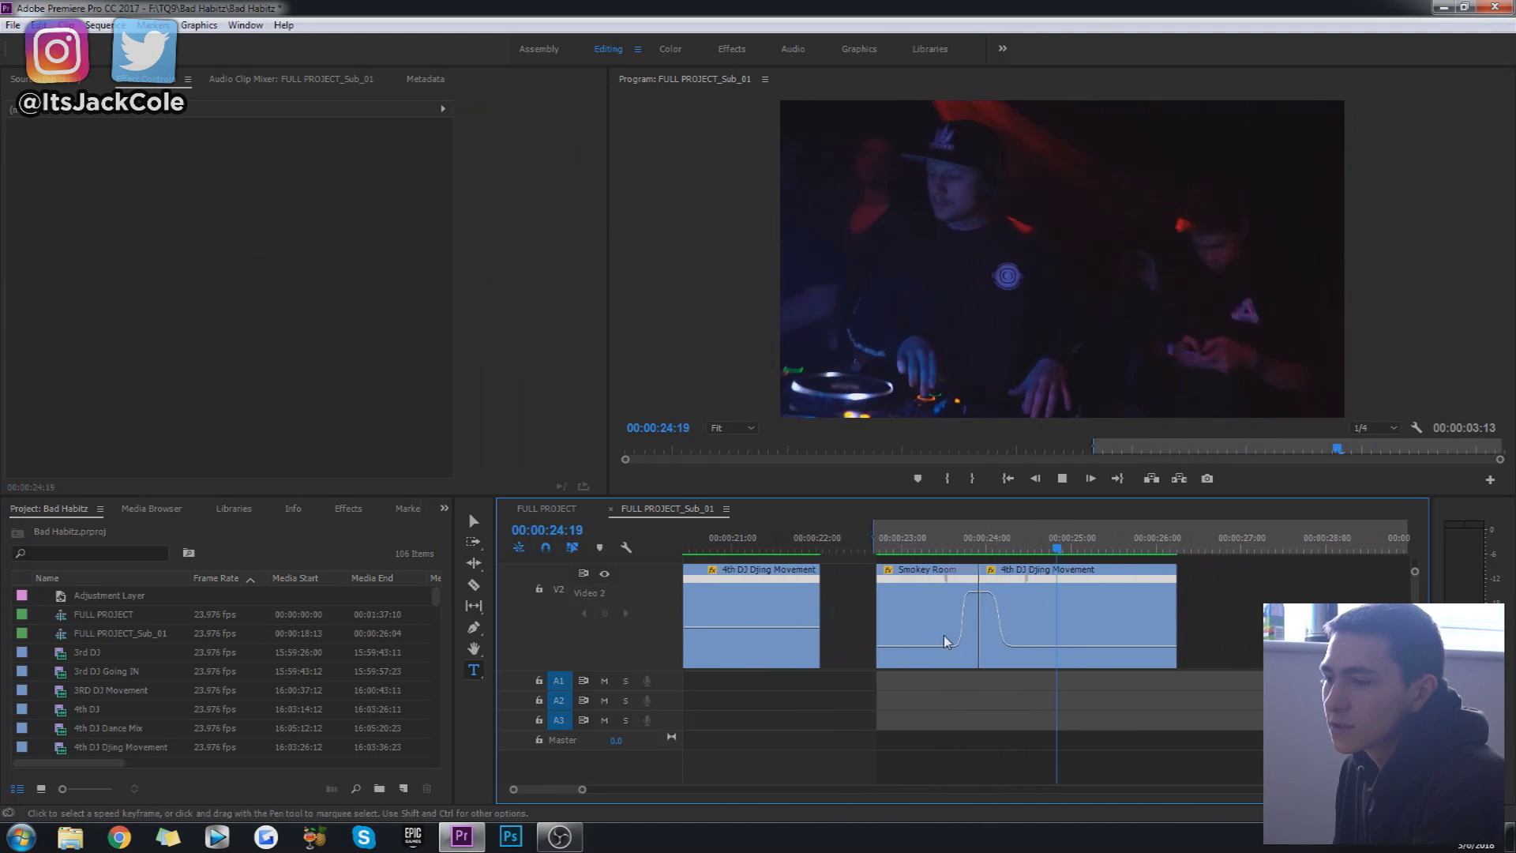
key(space)
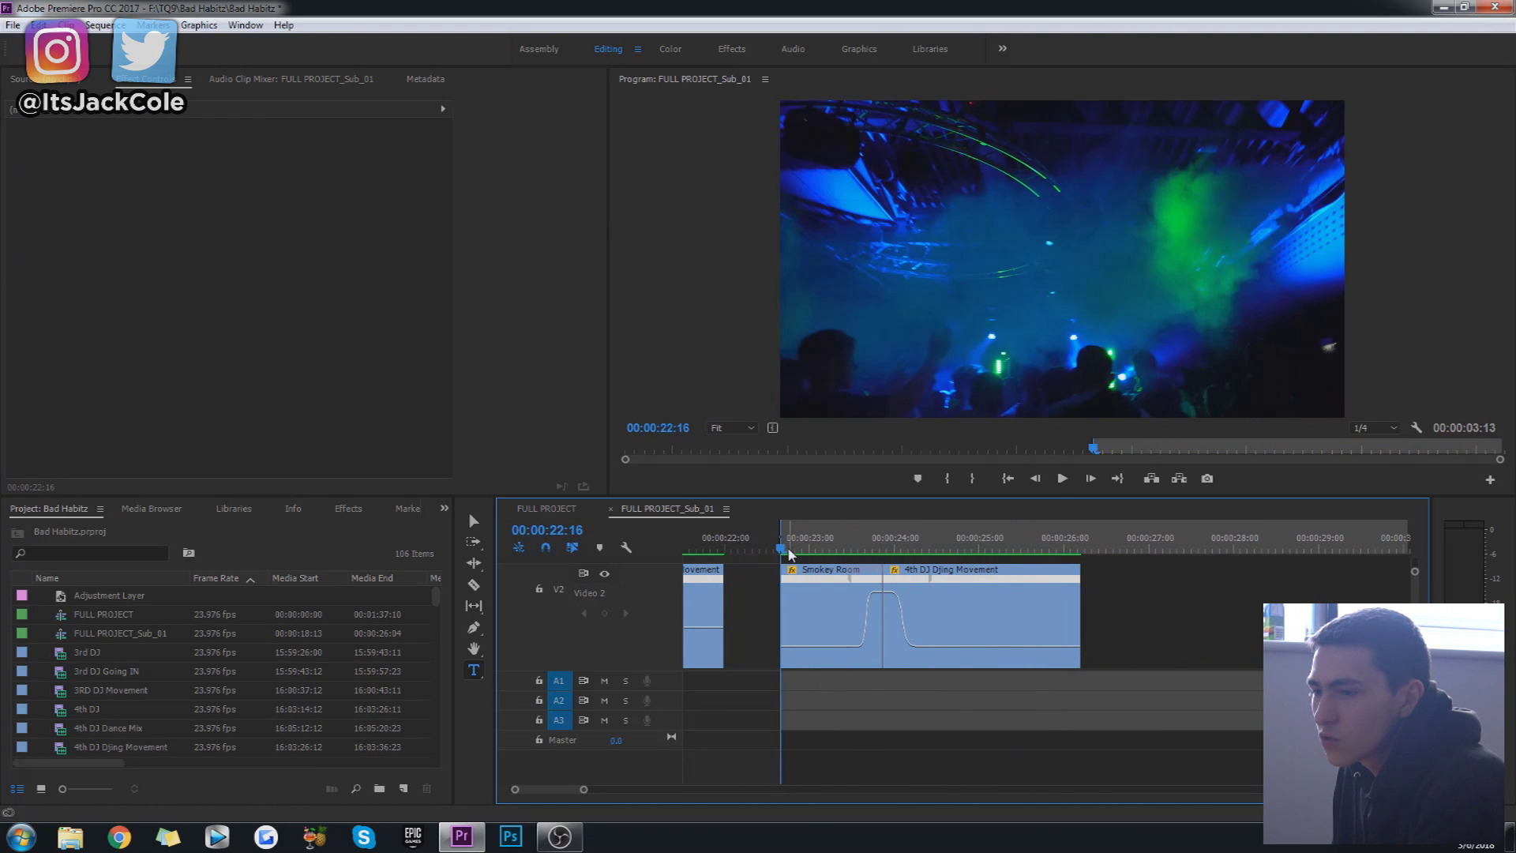
click(860, 660)
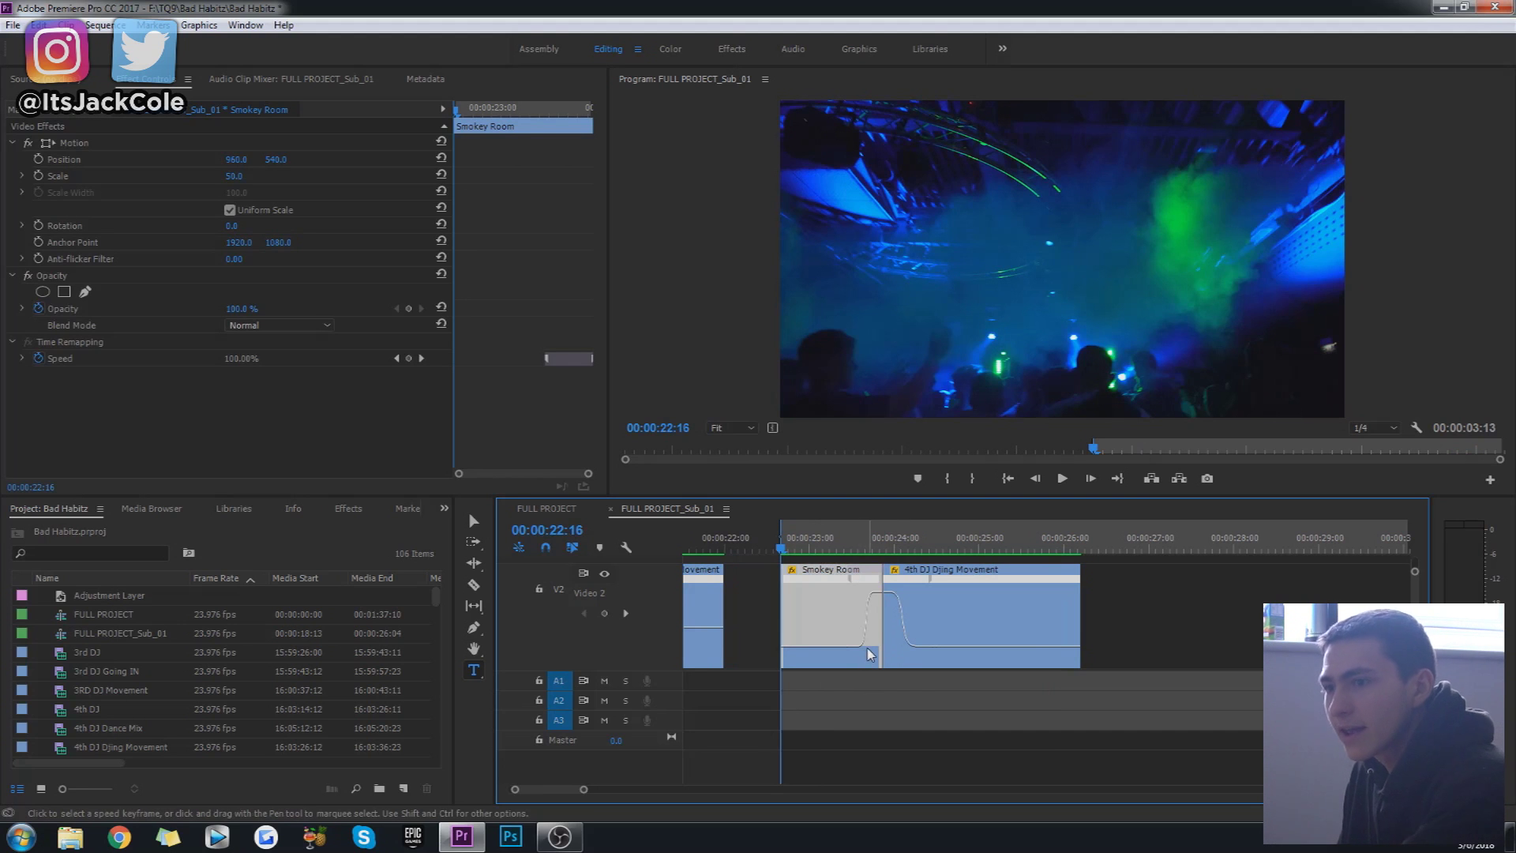
click(875, 592)
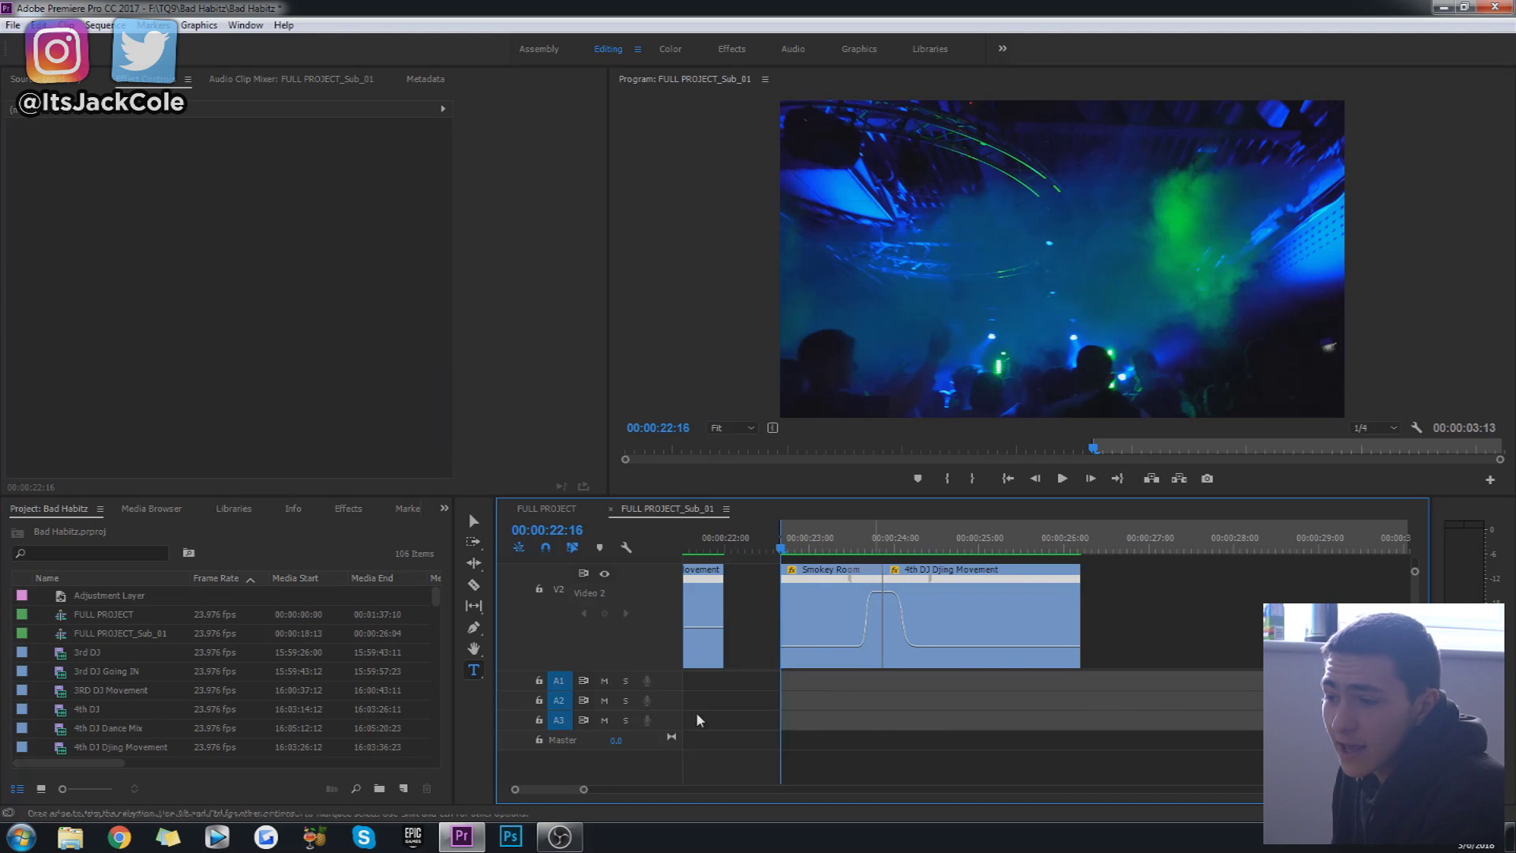
click(813, 612)
click(1243, 633)
click(841, 632)
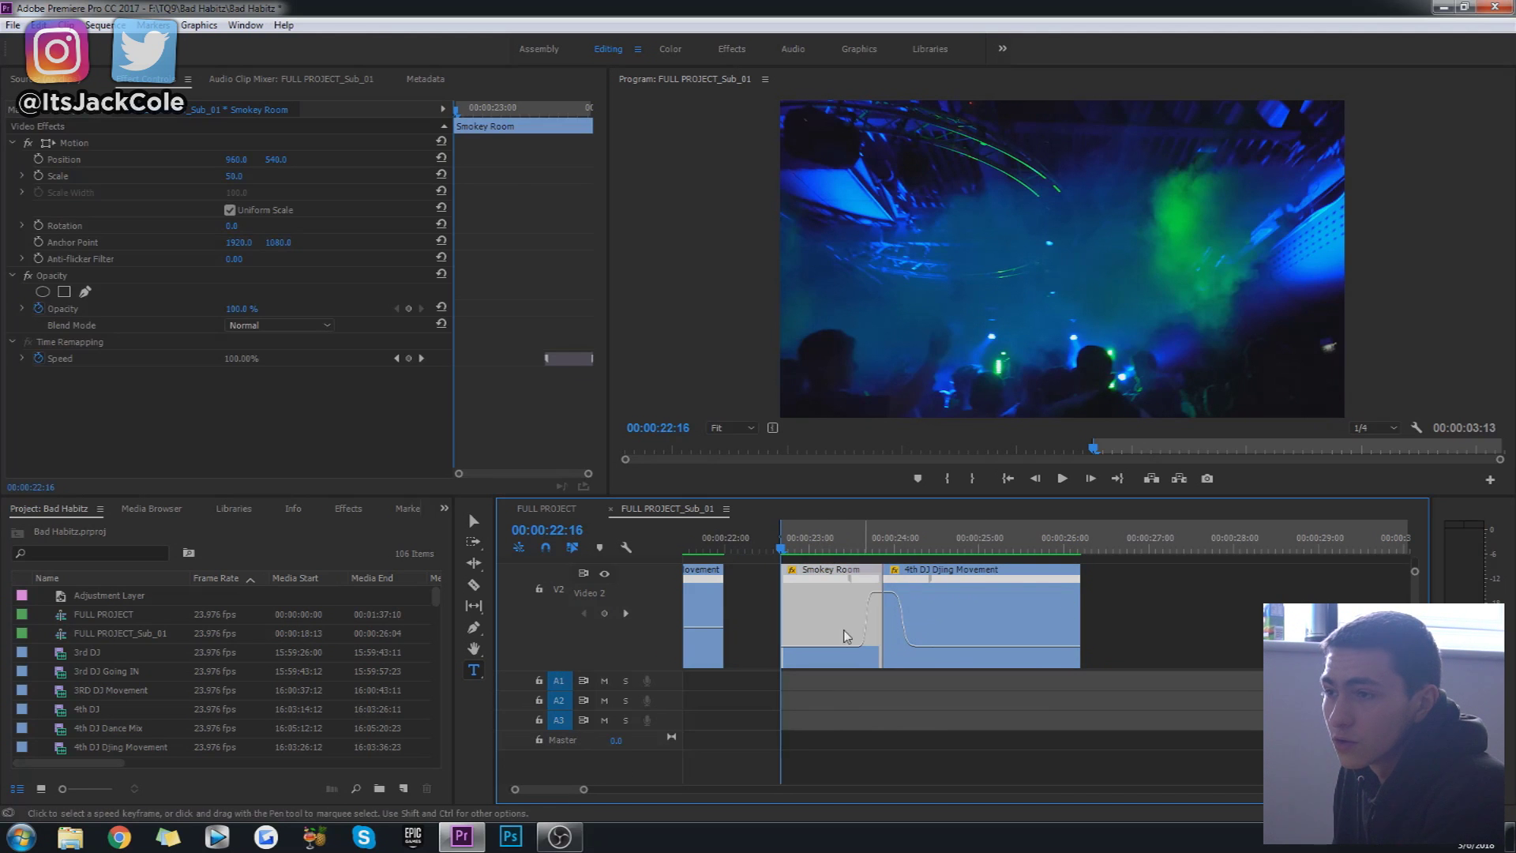
Review the sequence settings, including the frame size, and close them without changes
click(105, 25)
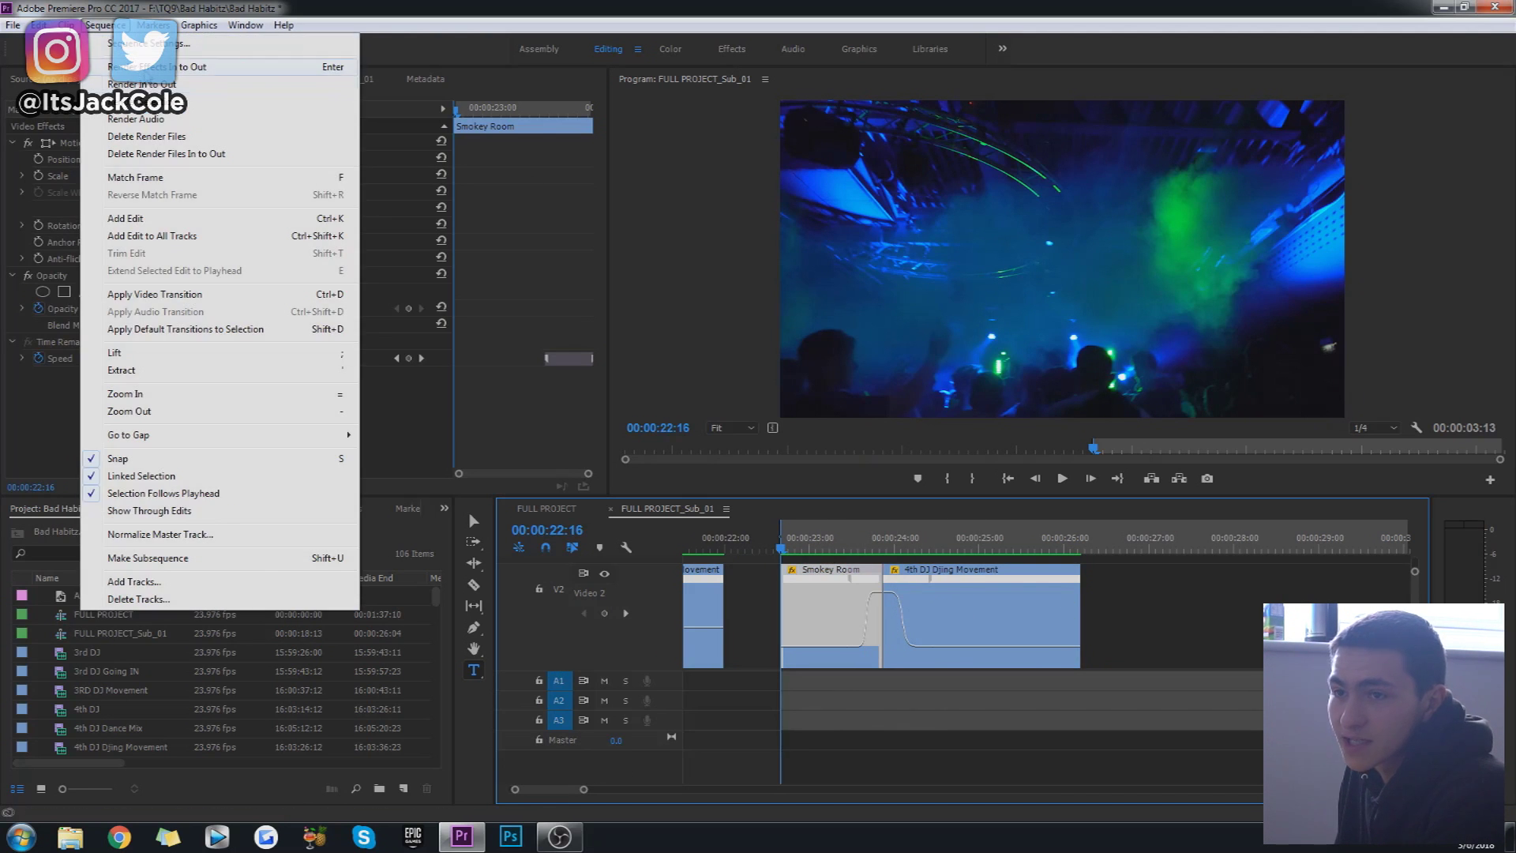
click(178, 44)
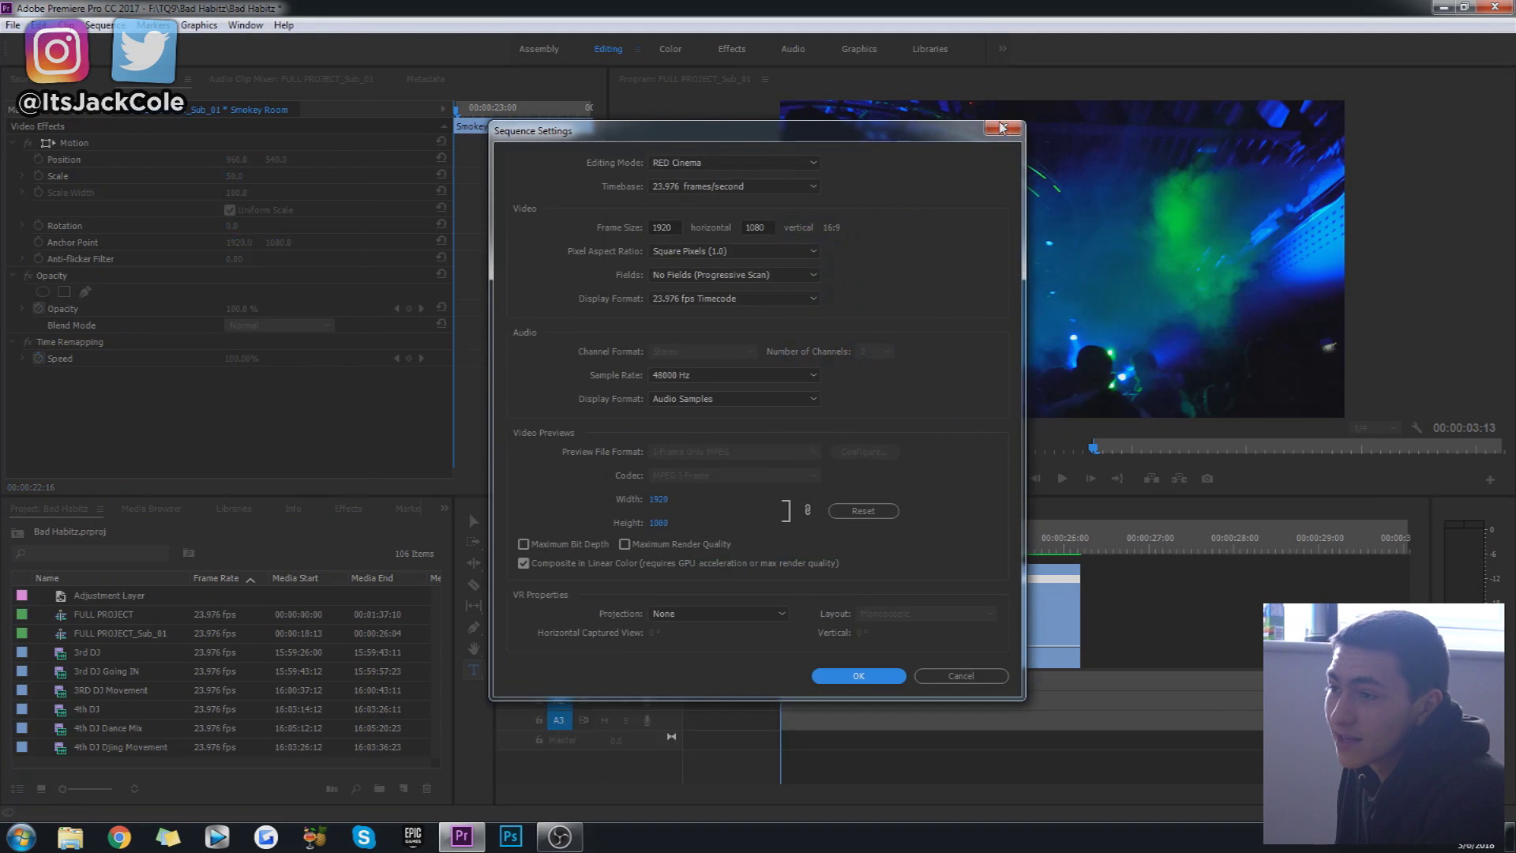
click(1001, 128)
Try a larger scale on the second Smokey Room clip and restore it to 50
click(218, 175)
drag(234, 175, 229, 176)
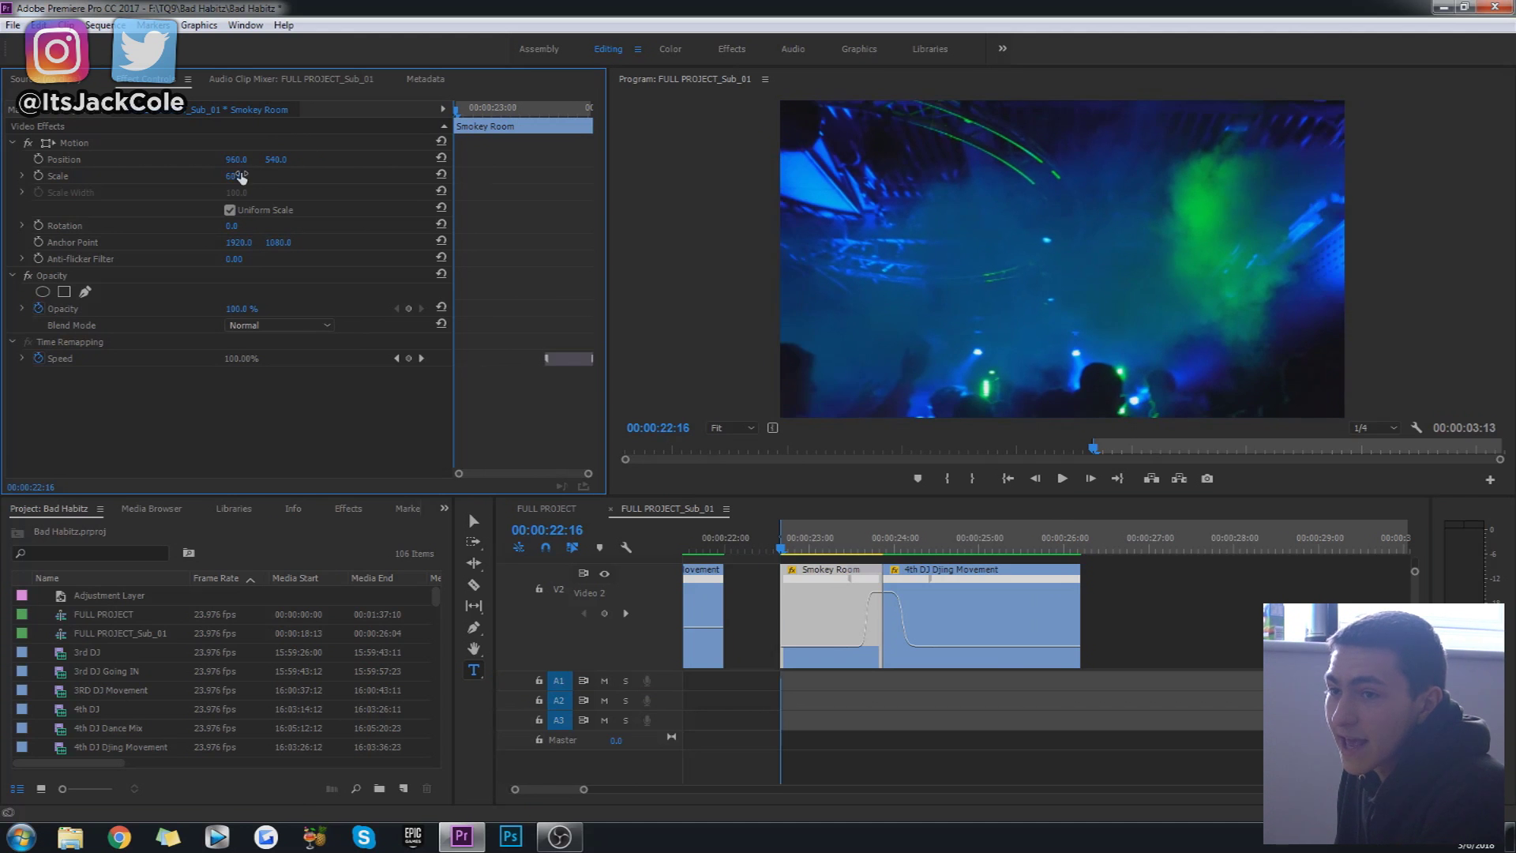
click(262, 176)
key(Return)
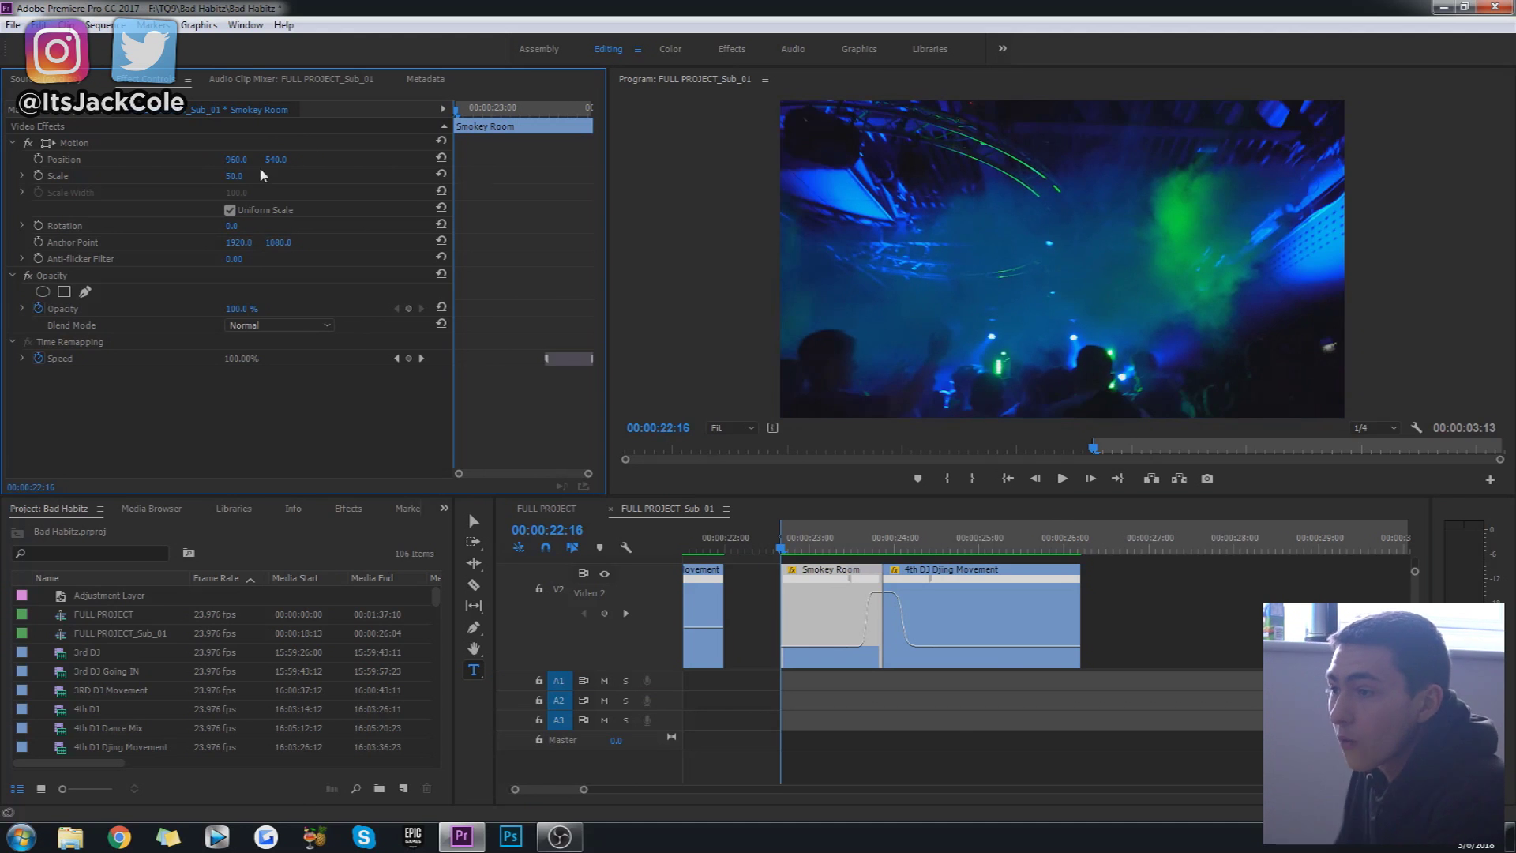
Try scaling the second 4th DJ Djing Movement clip to 100 and moving its picture to about 1411, 975
click(957, 543)
click(991, 612)
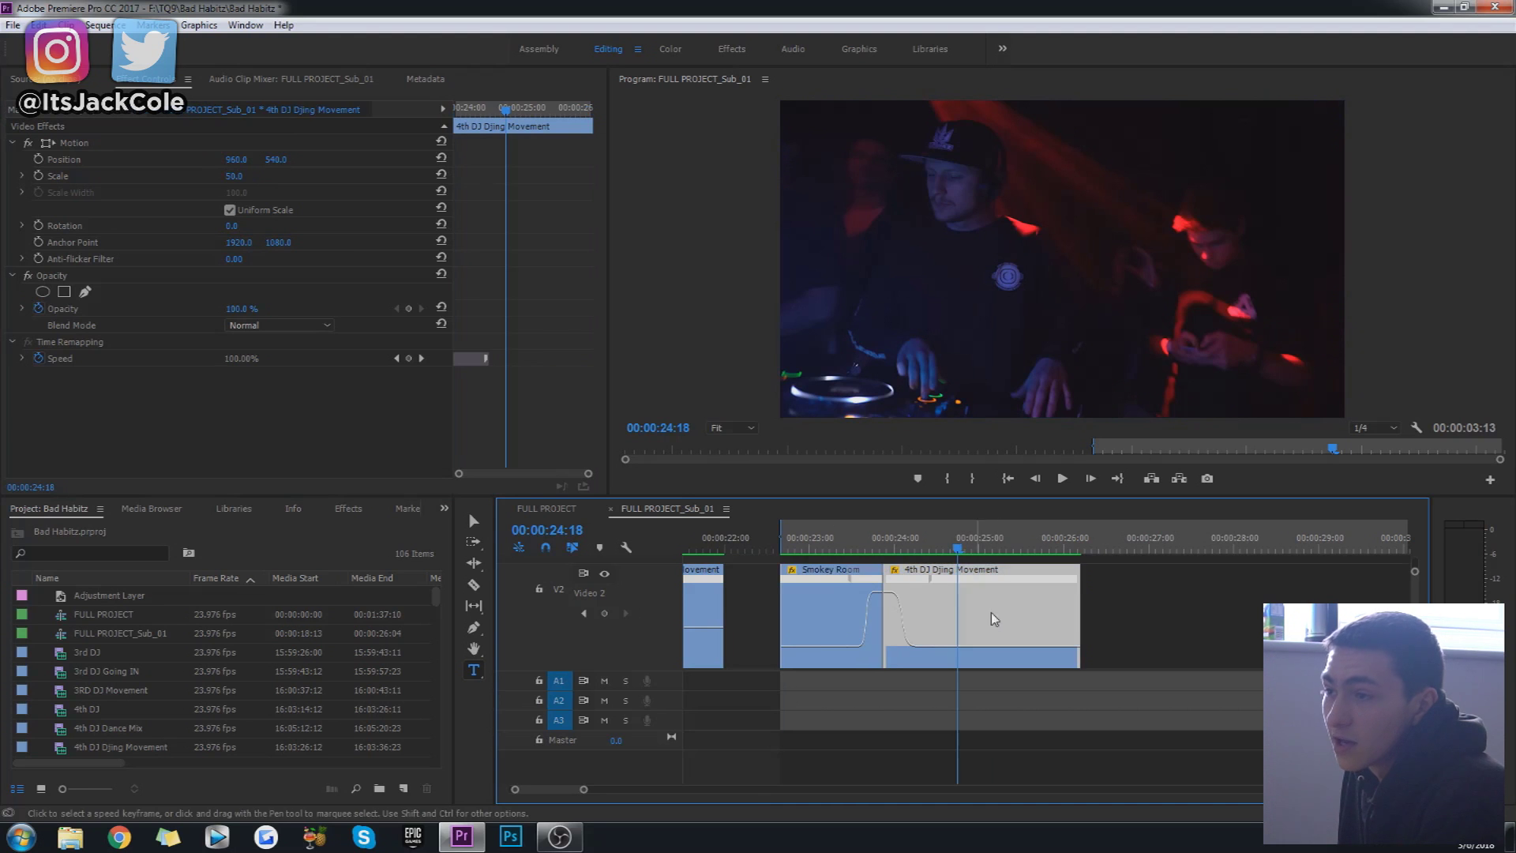
click(237, 175)
text(100)
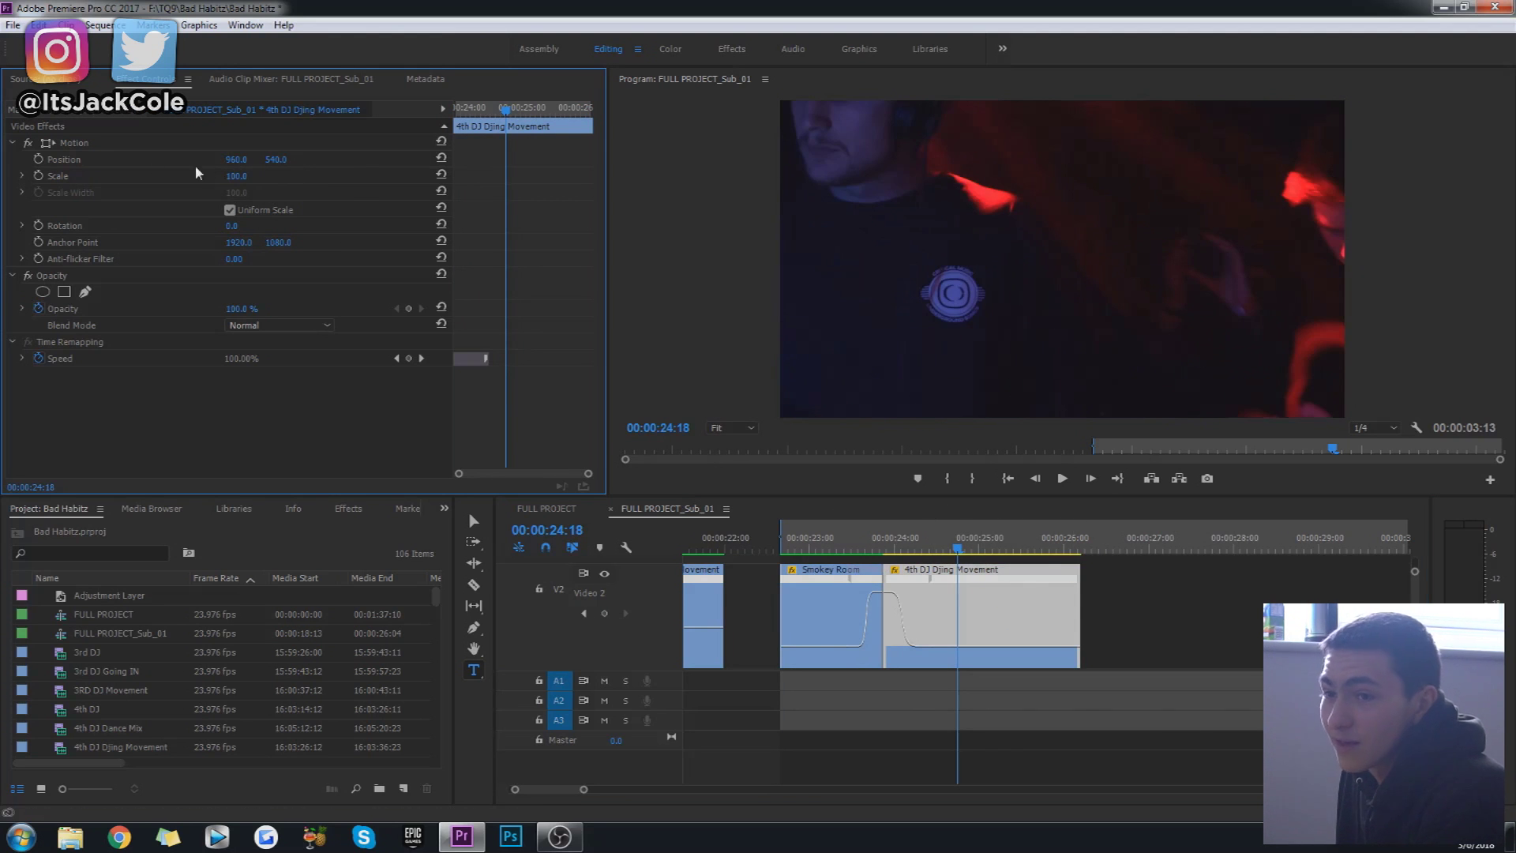
drag(944, 224, 1074, 343)
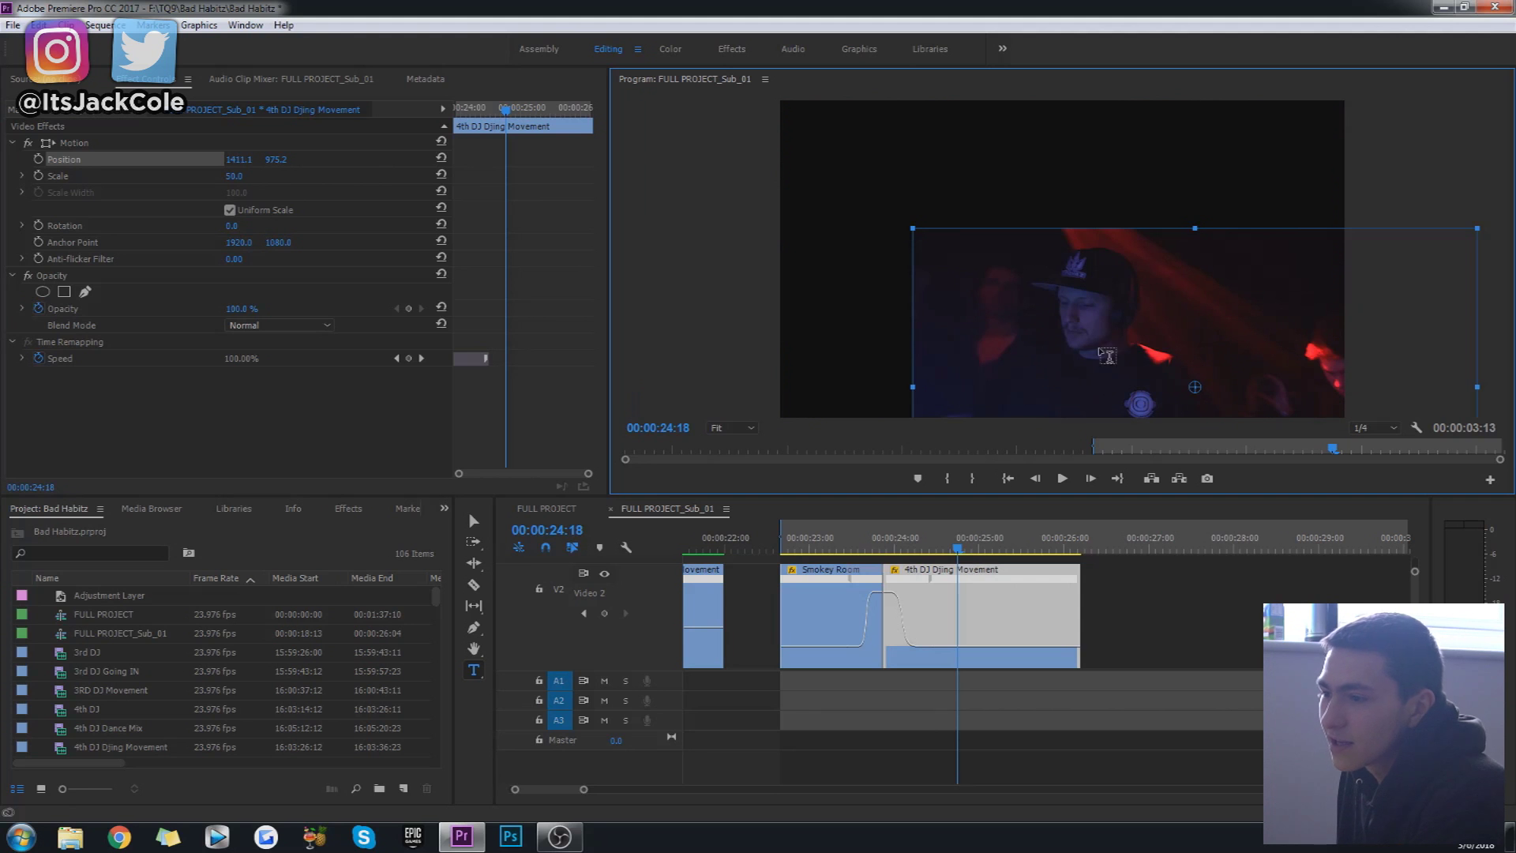
click(136, 164)
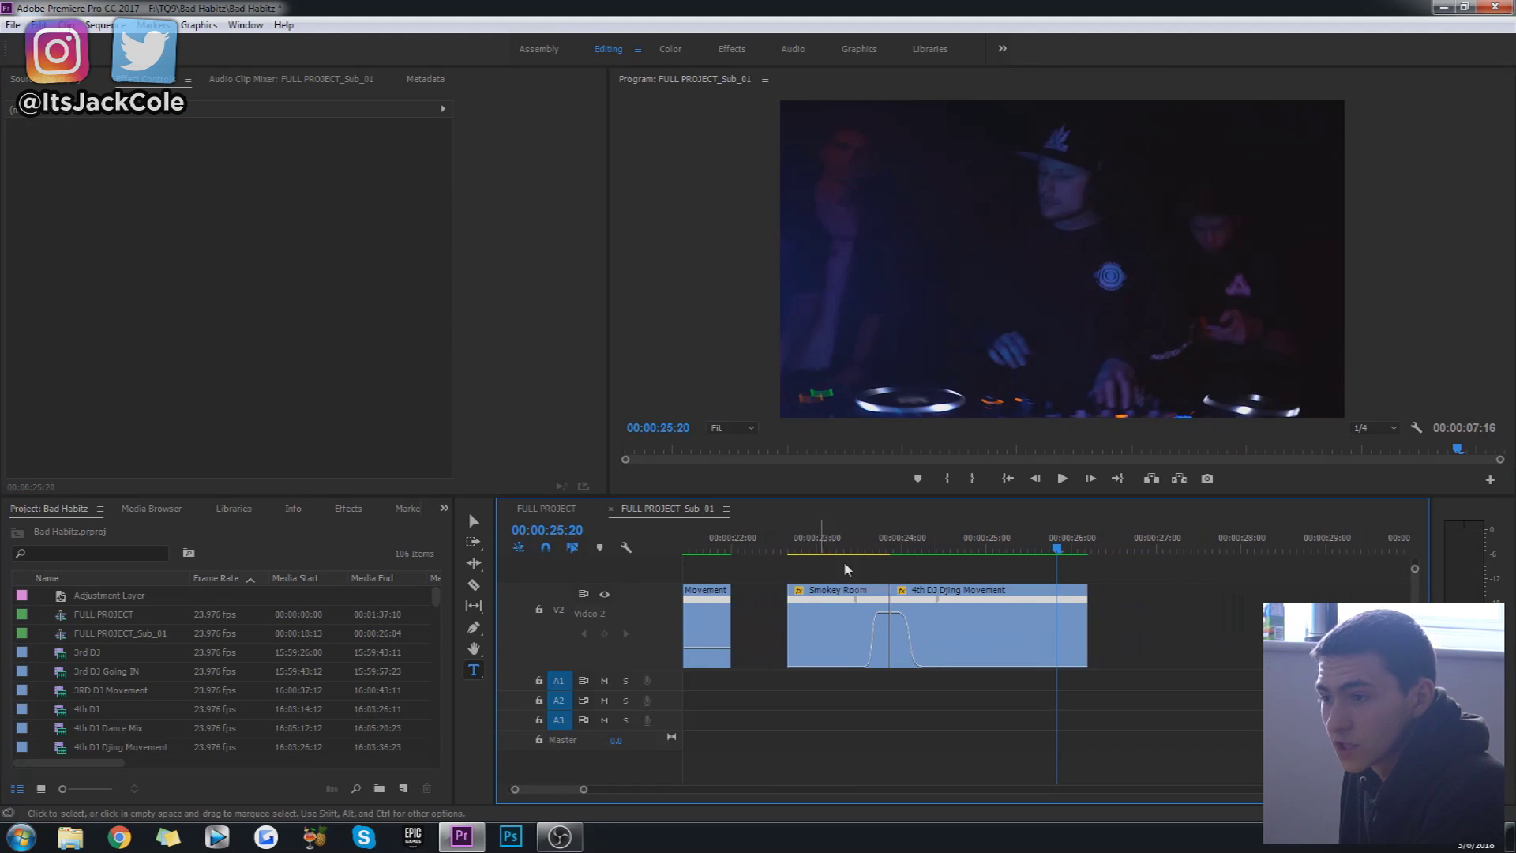
drag(773, 546, 789, 546)
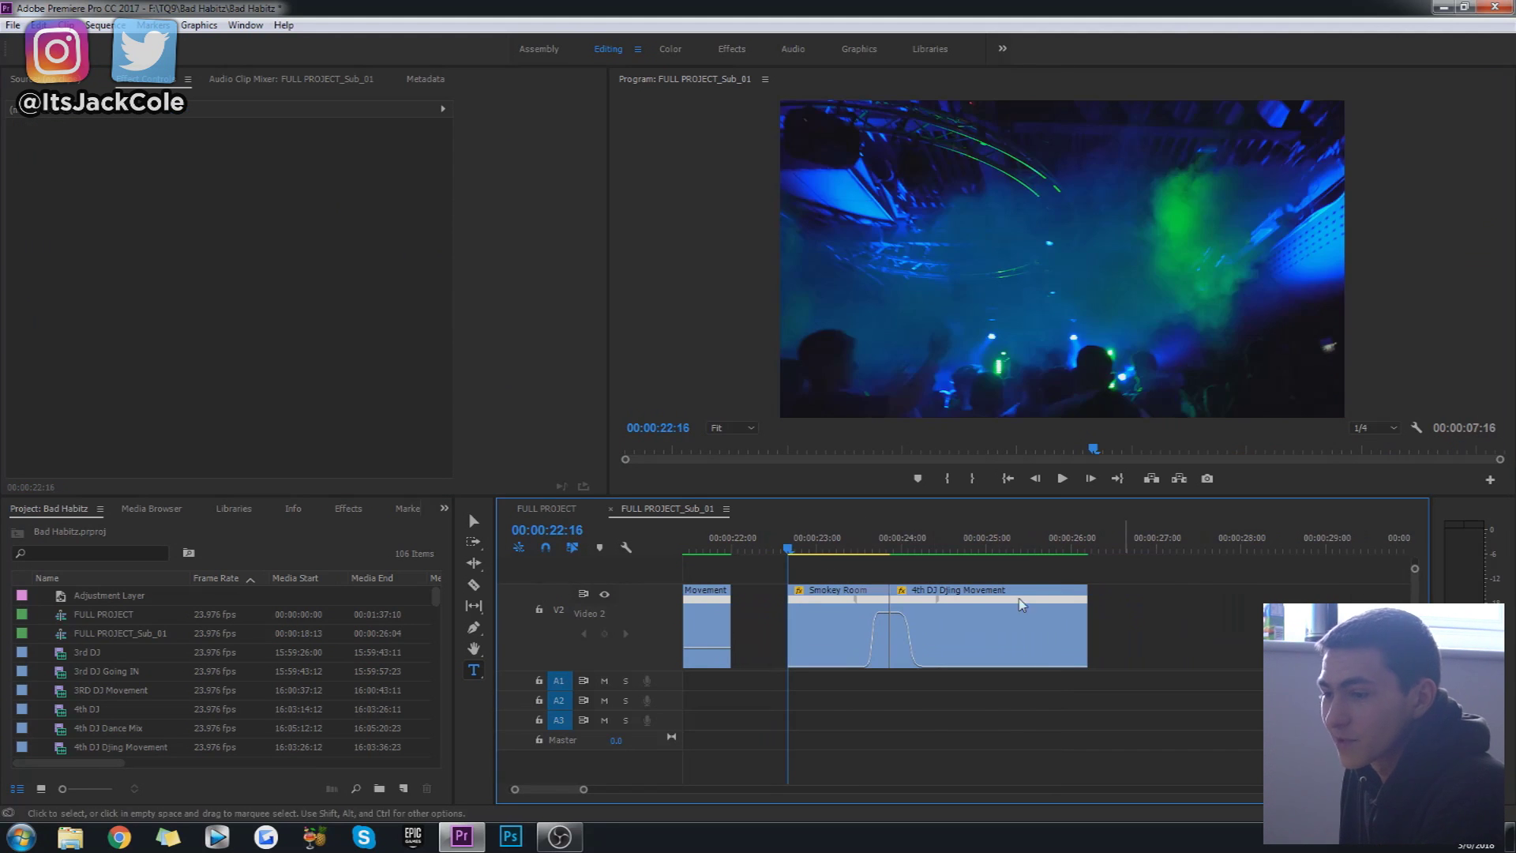
click(930, 547)
click(1019, 611)
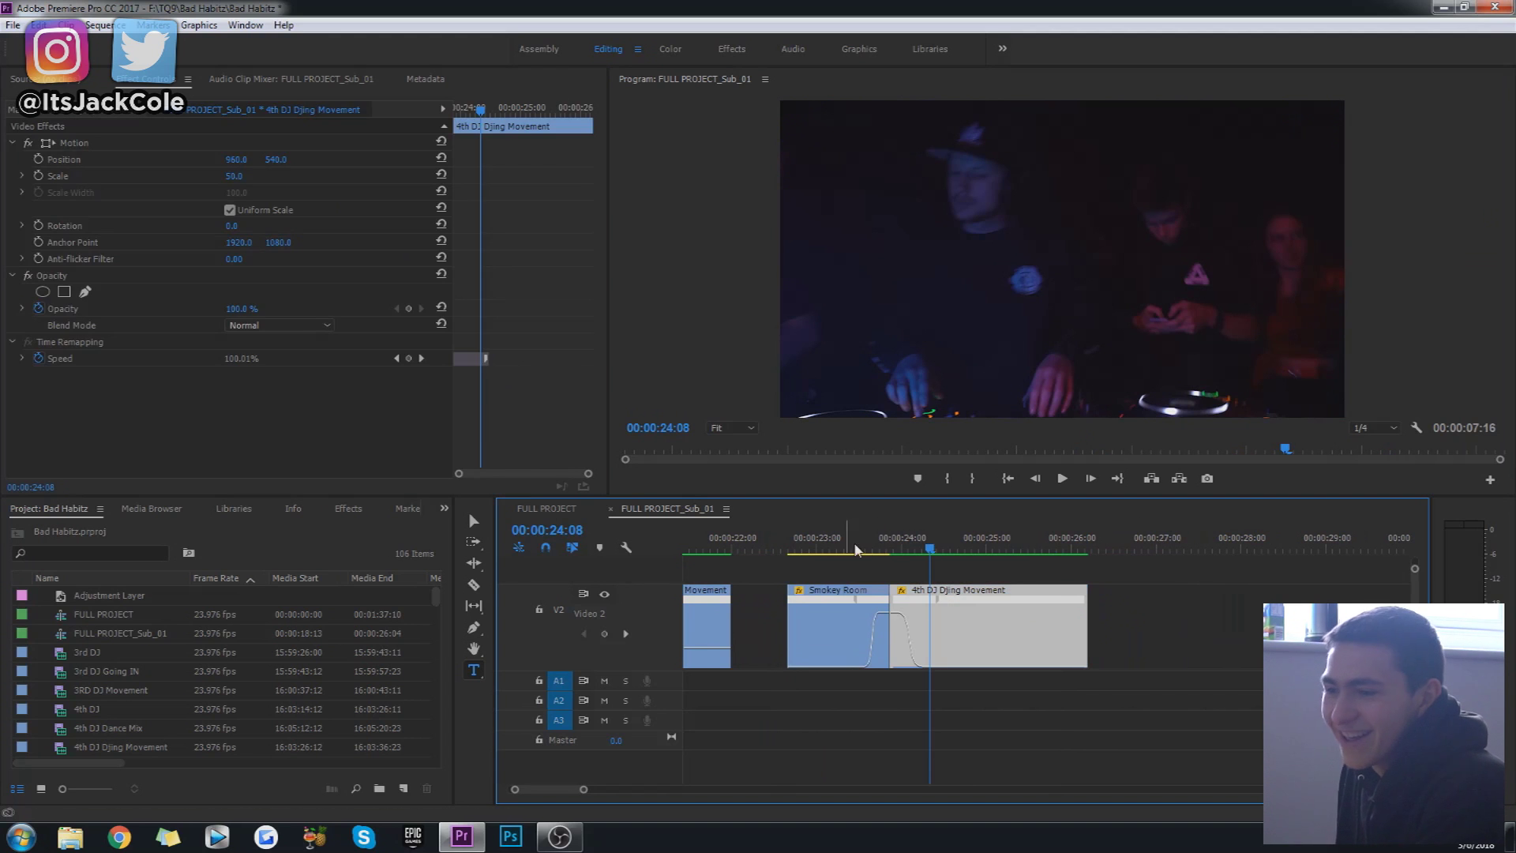
click(982, 561)
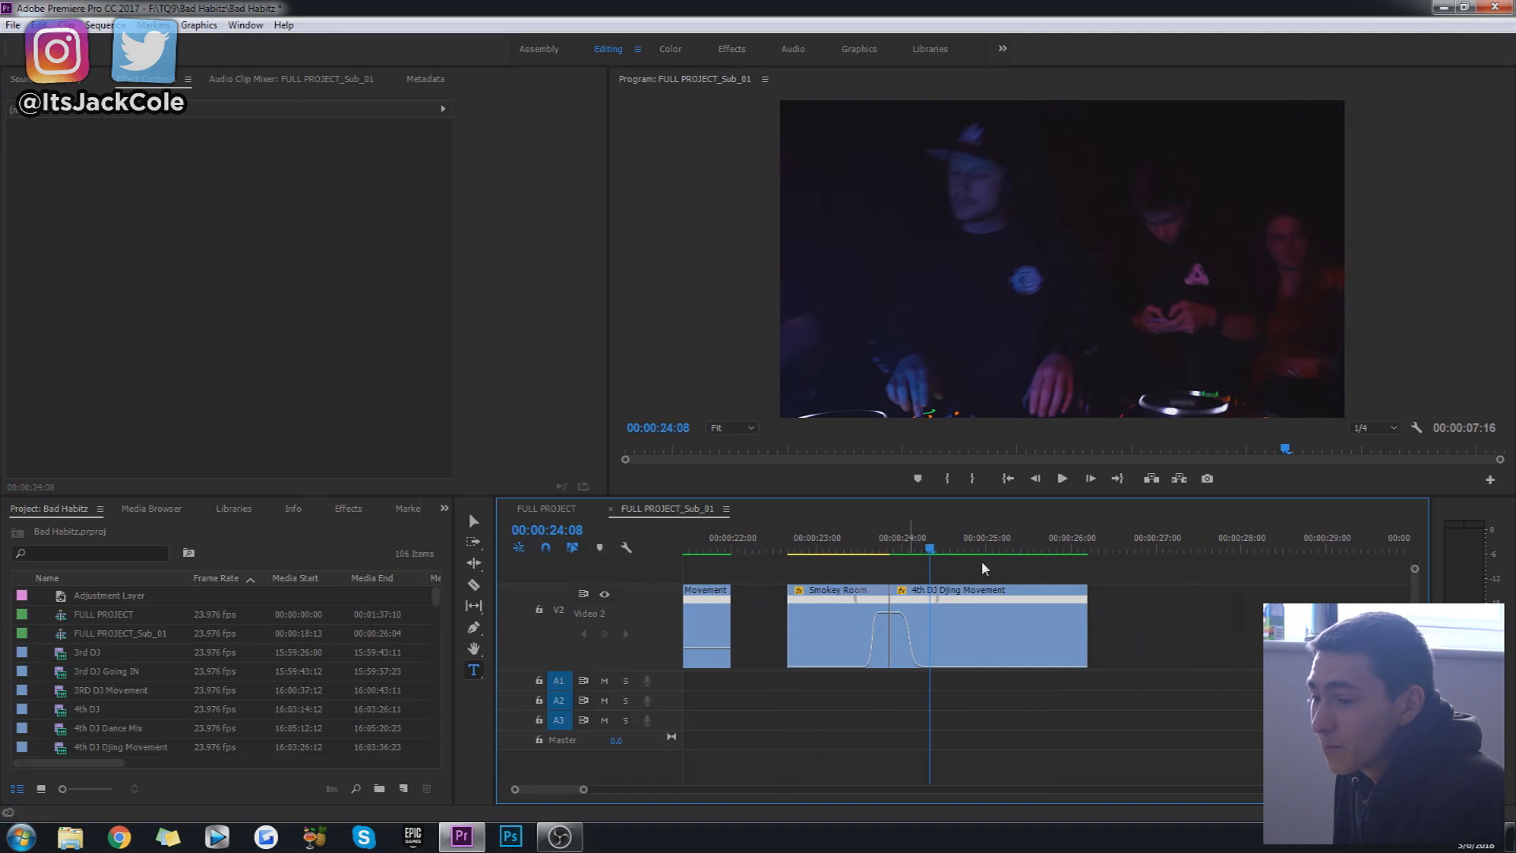
Keyframe the second Smokey Room clip's scale from 65 at its start, 00:00:22:16, to 50 at its end
click(806, 589)
click(788, 546)
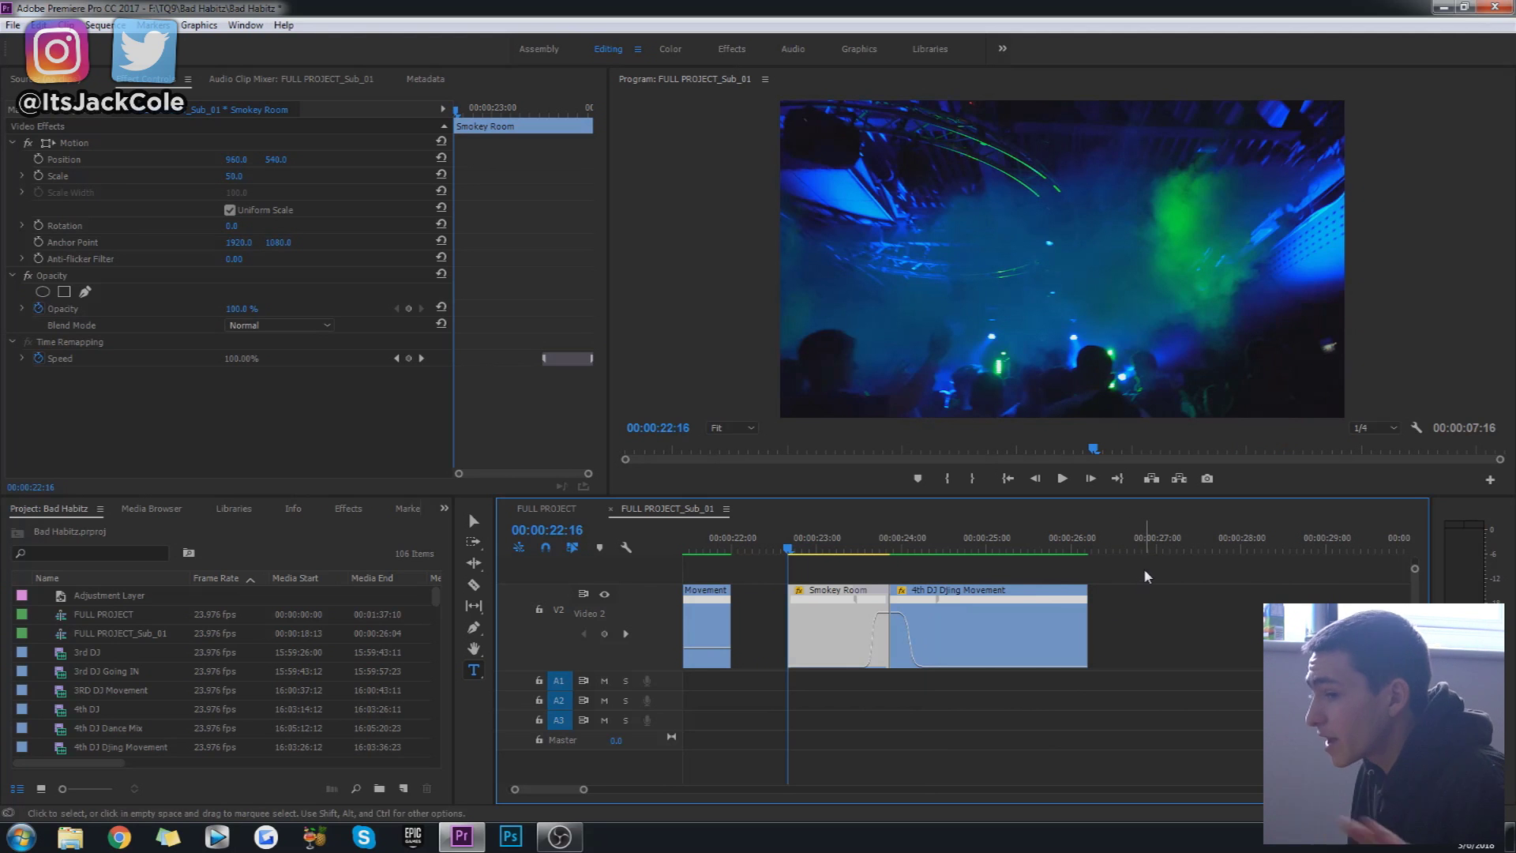
click(1133, 604)
click(844, 616)
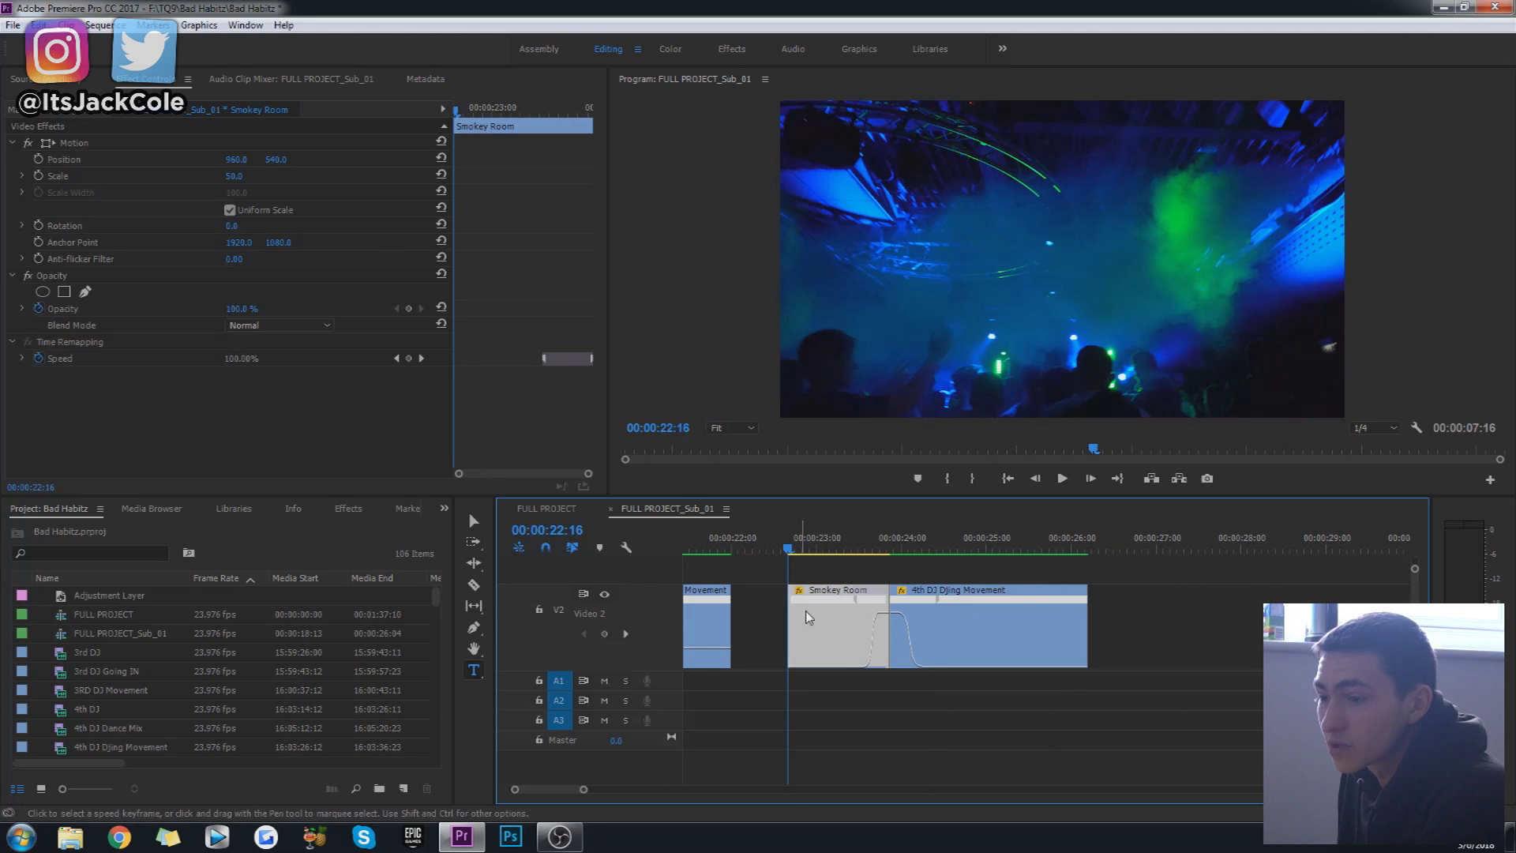
click(38, 177)
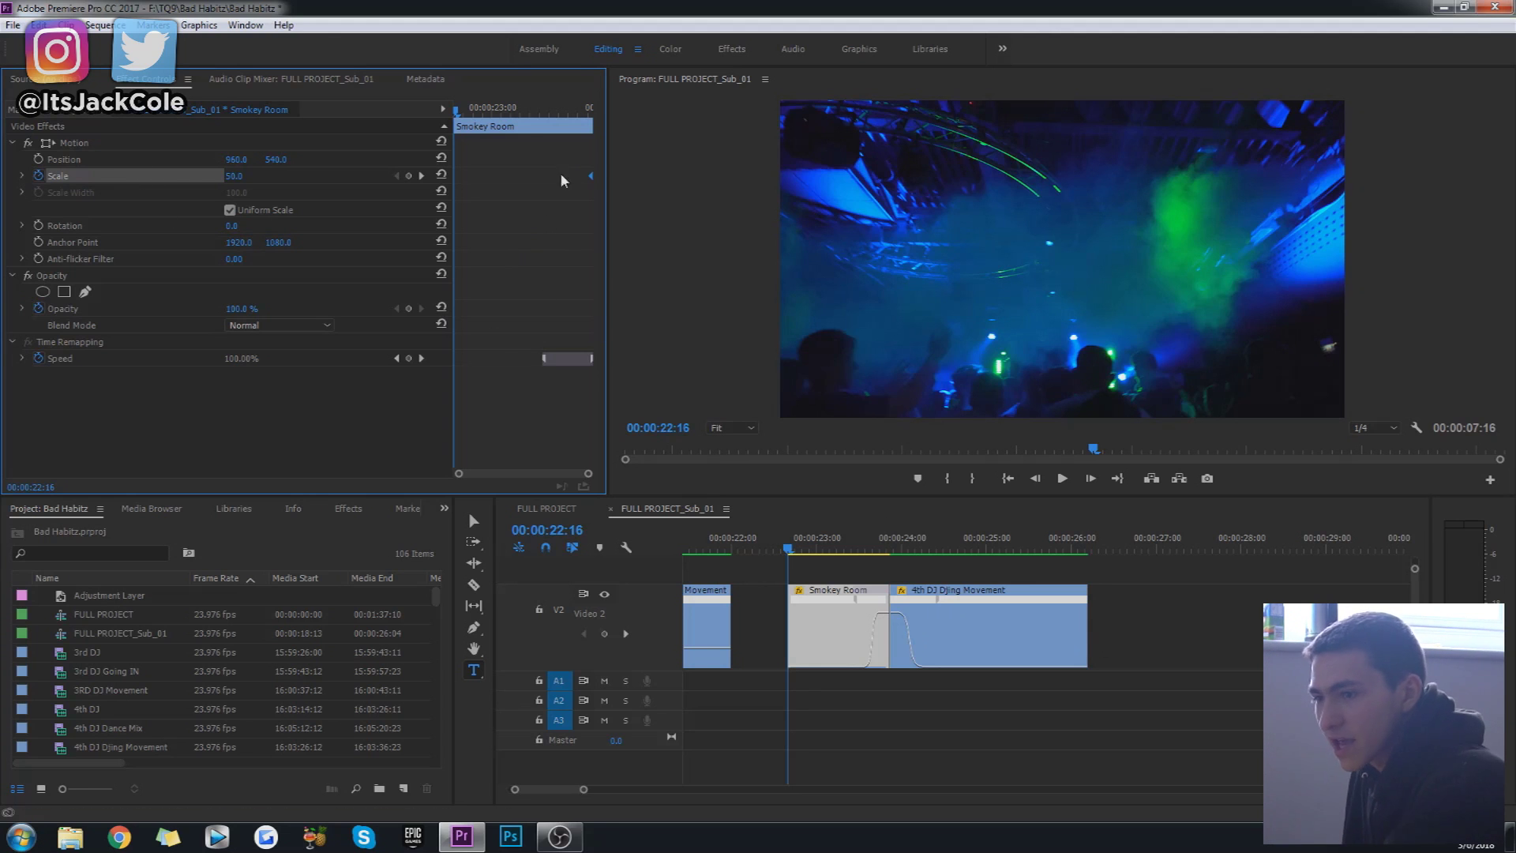
click(236, 176)
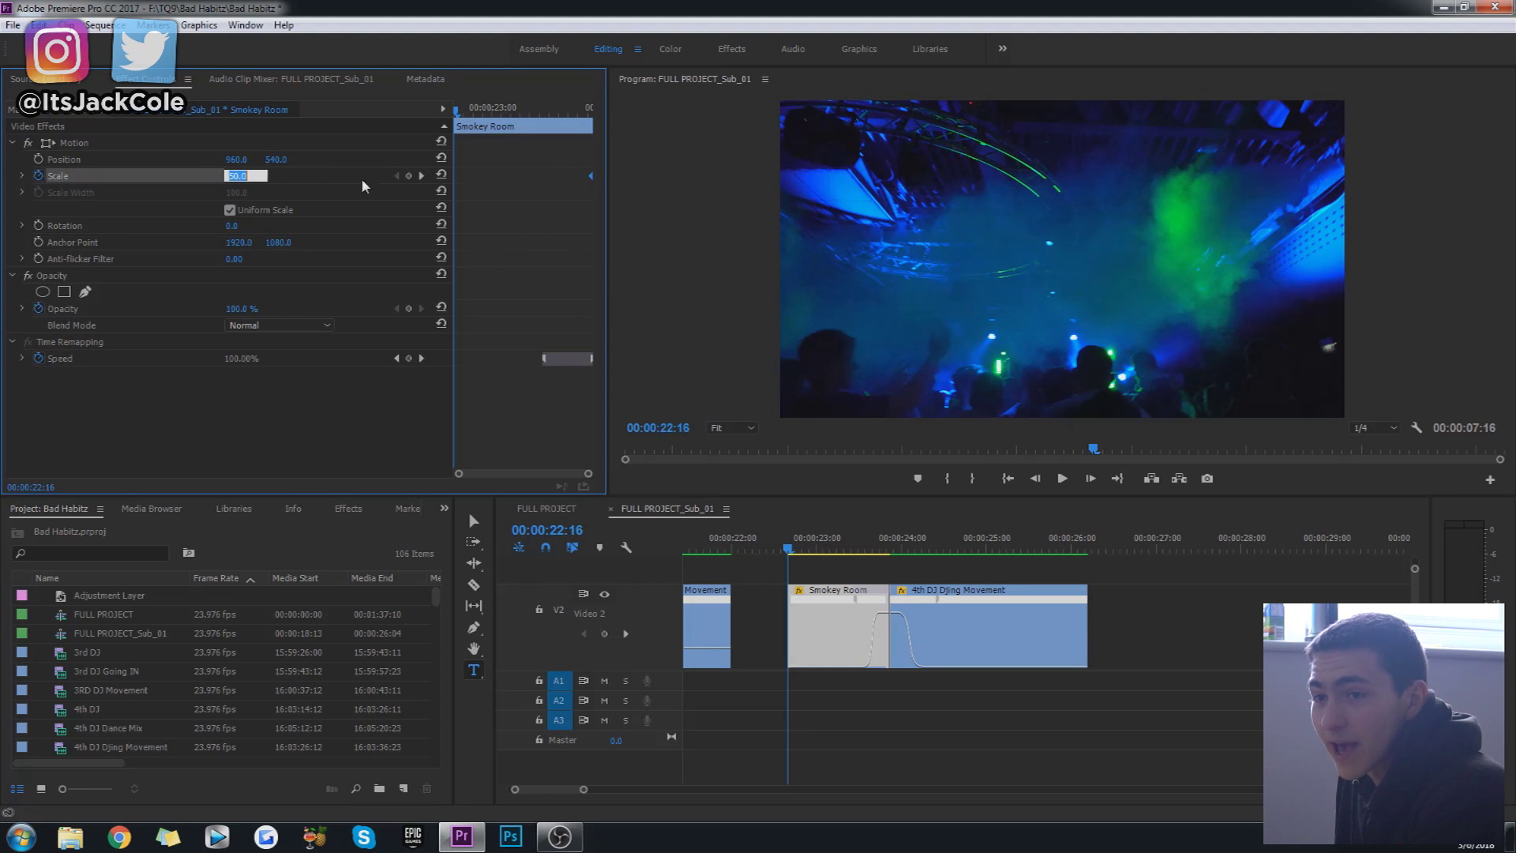
text(65)
key(Return)
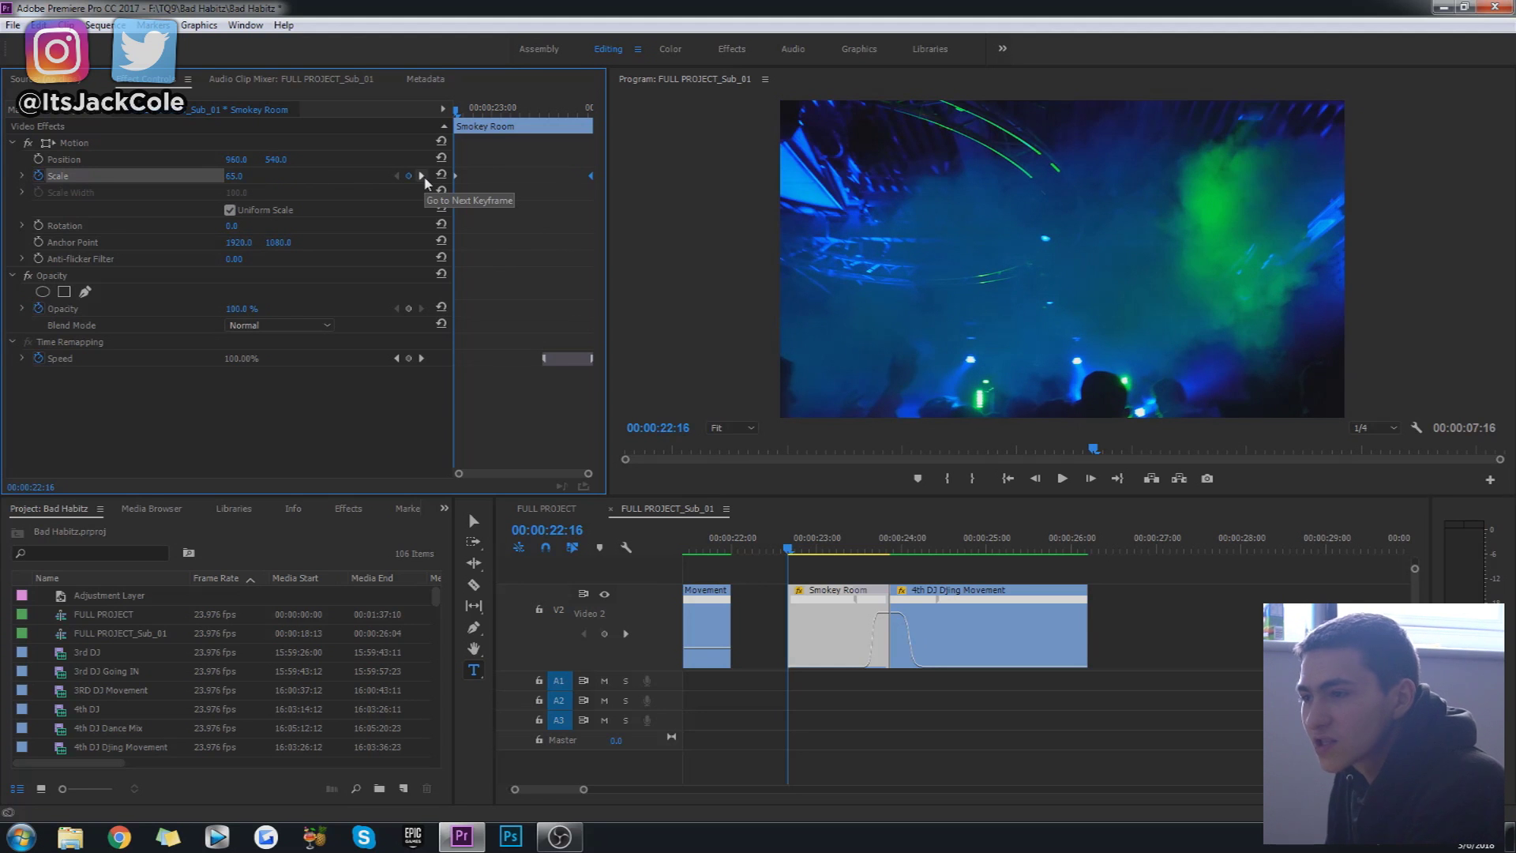
Play the second transition repeatedly from 00:00:22:16 to judge the zoom-out combined with the speed ramp
click(1321, 536)
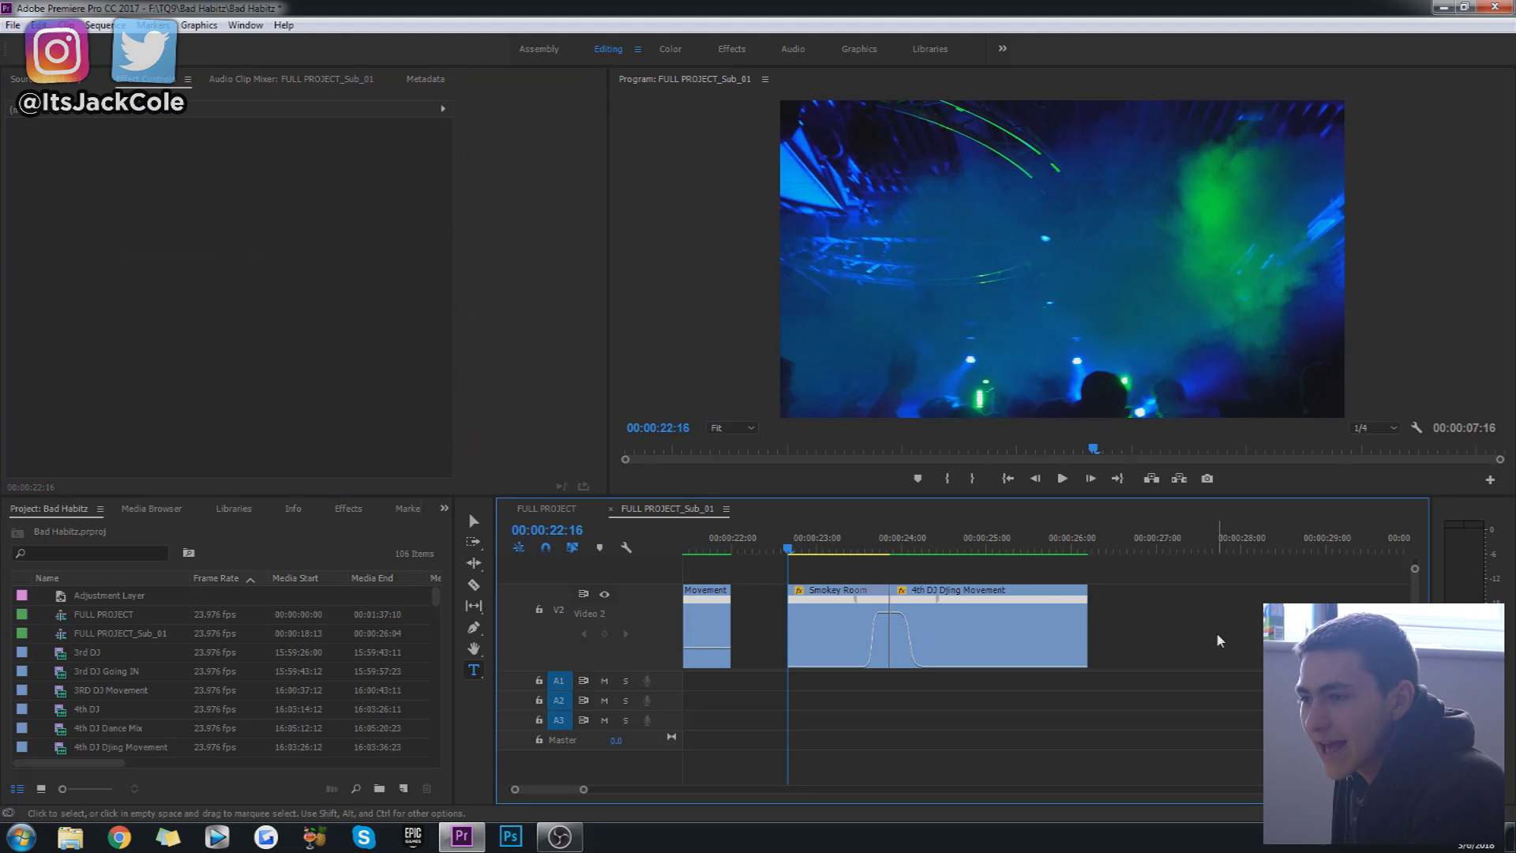
key(space)
key(space)
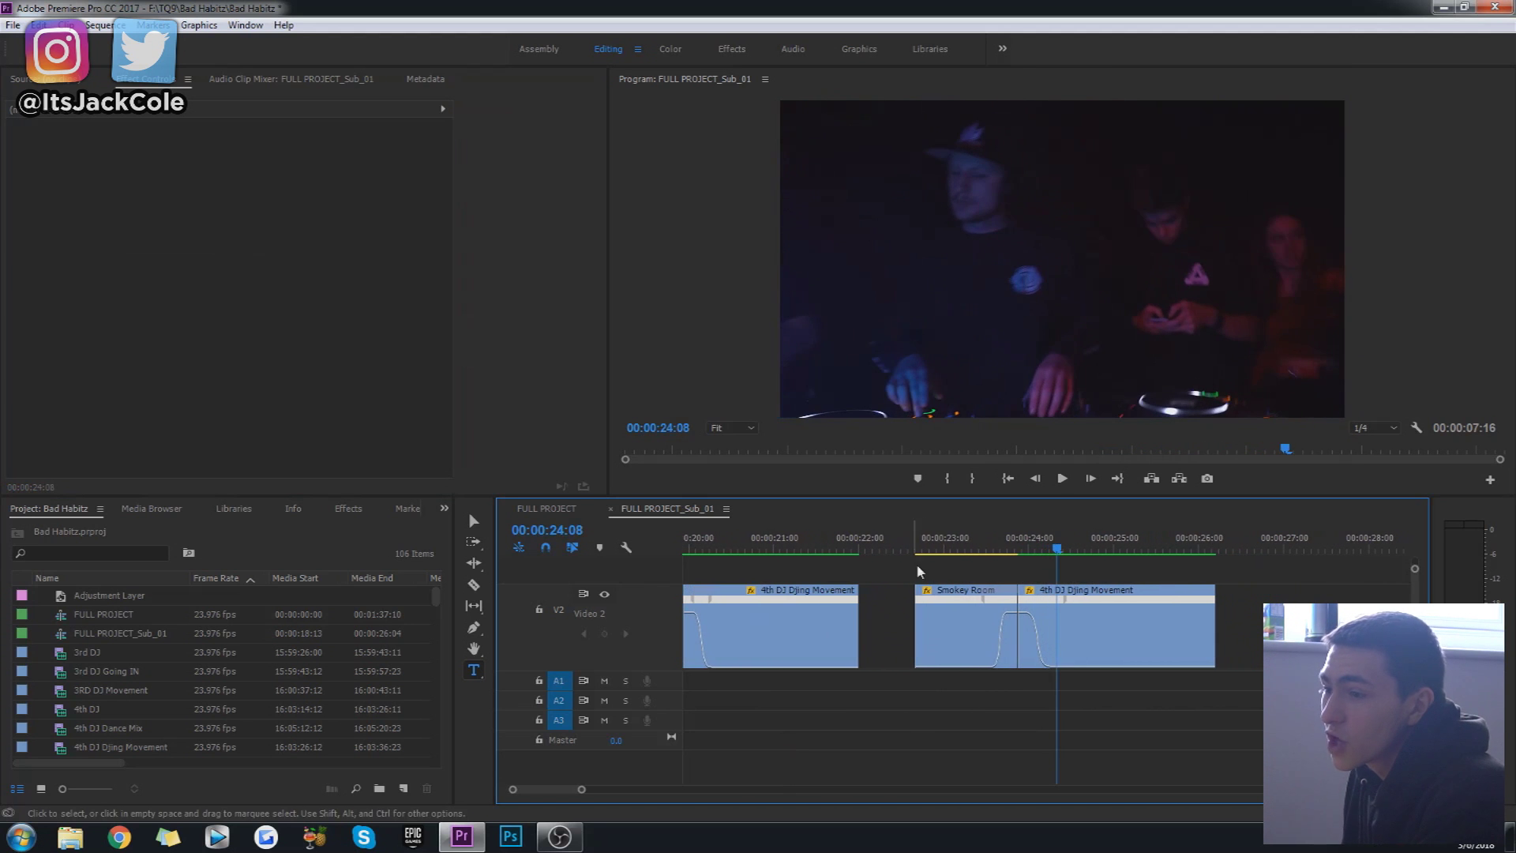
click(915, 546)
key(space)
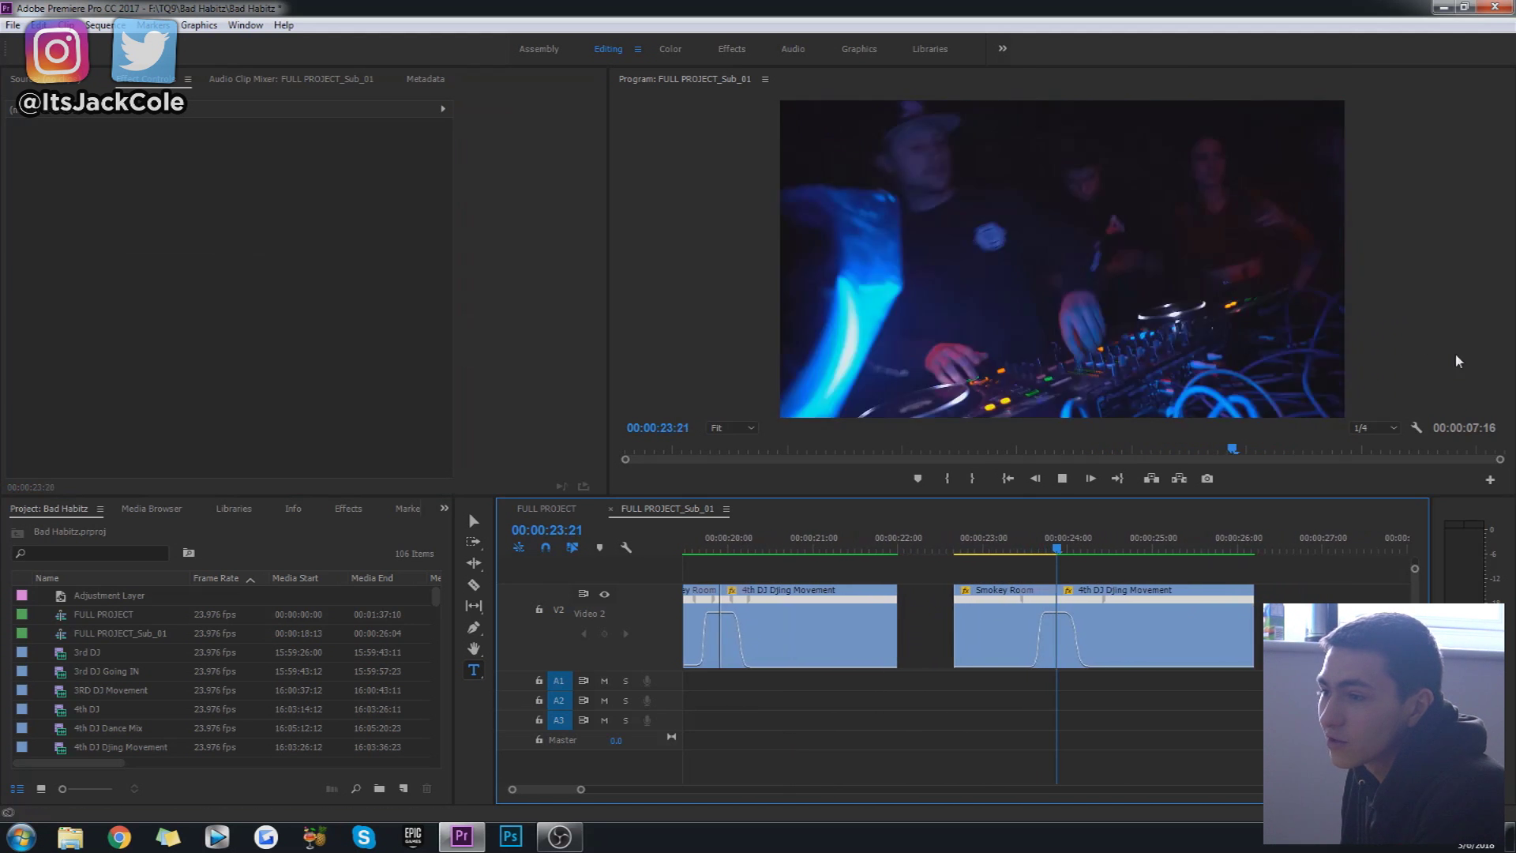
key(space)
click(875, 548)
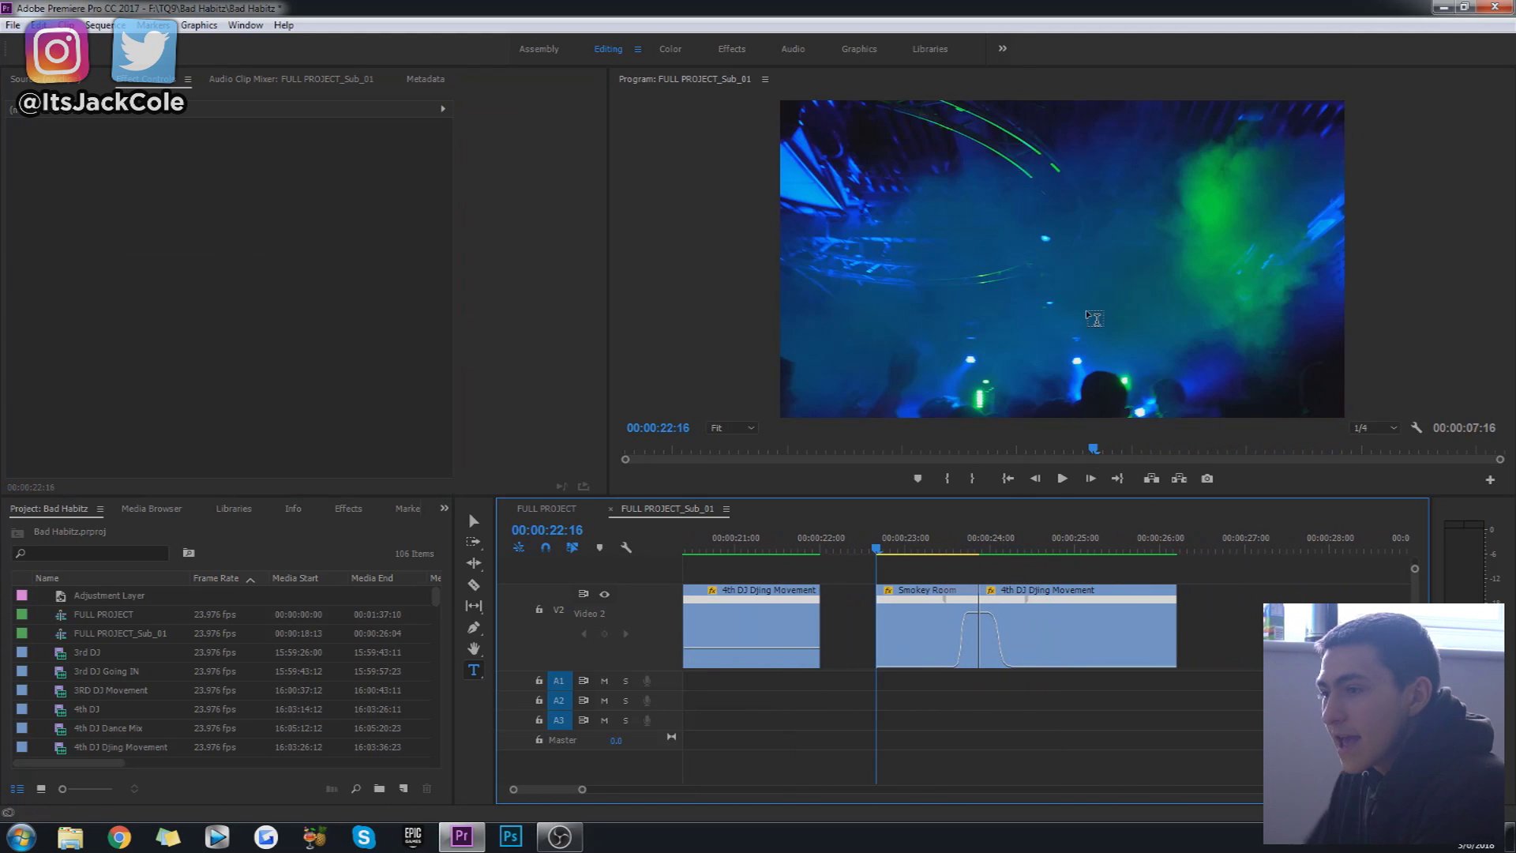
key(space)
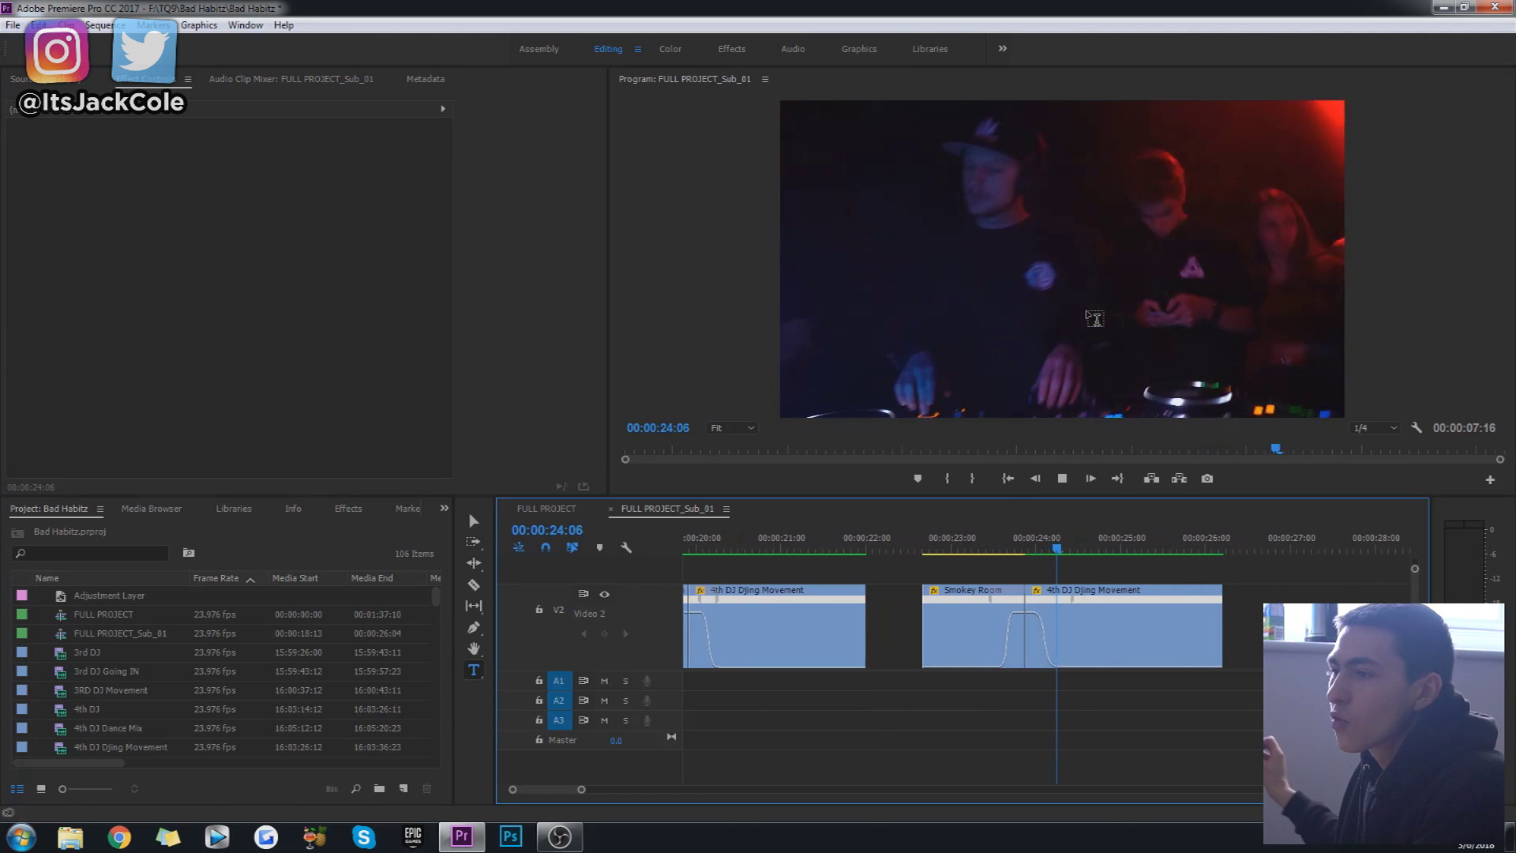
click(796, 545)
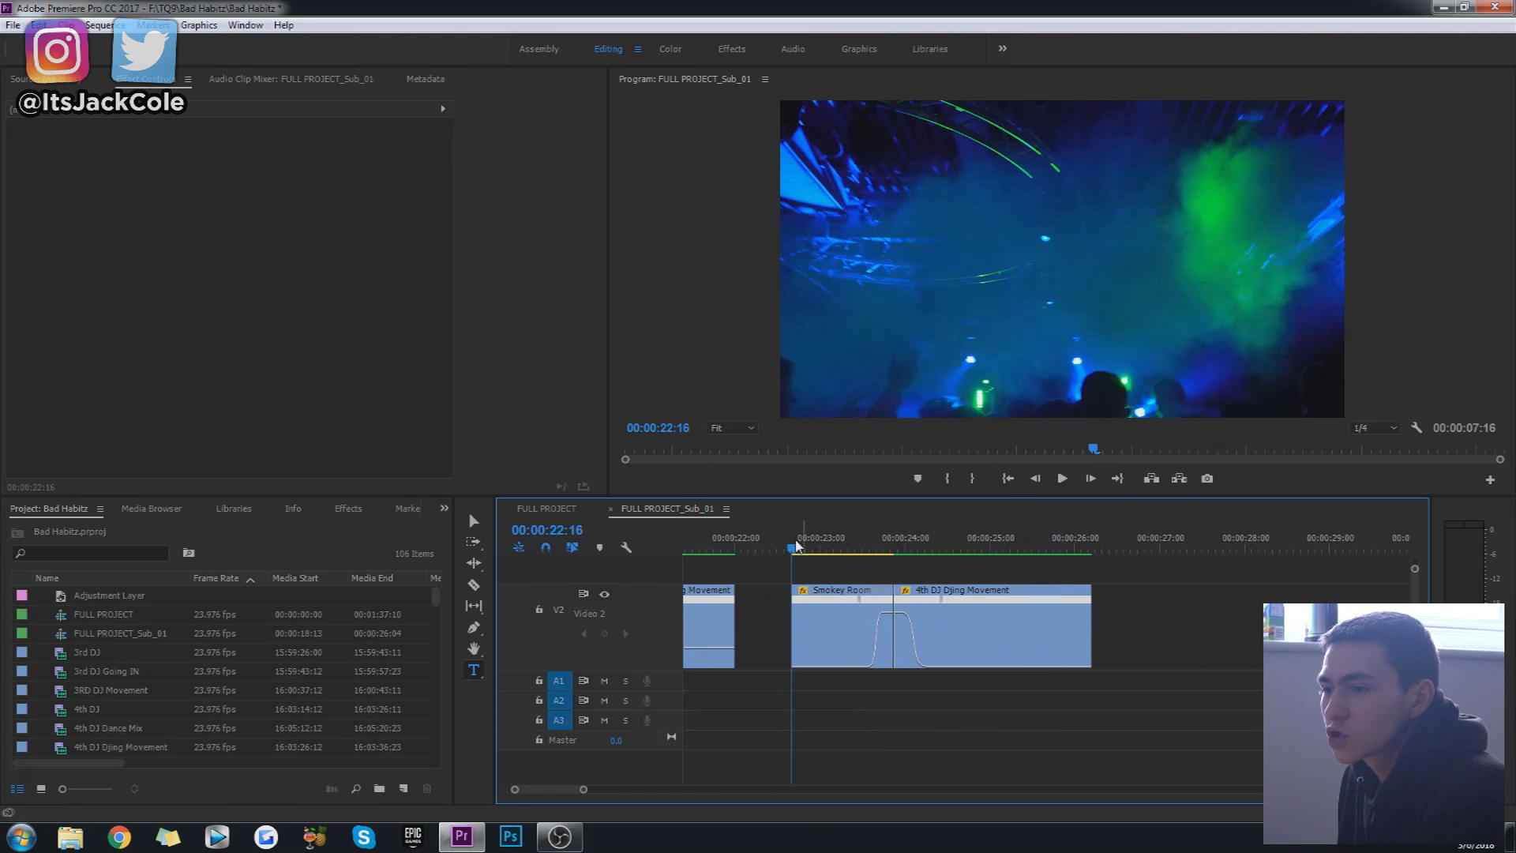
key(space)
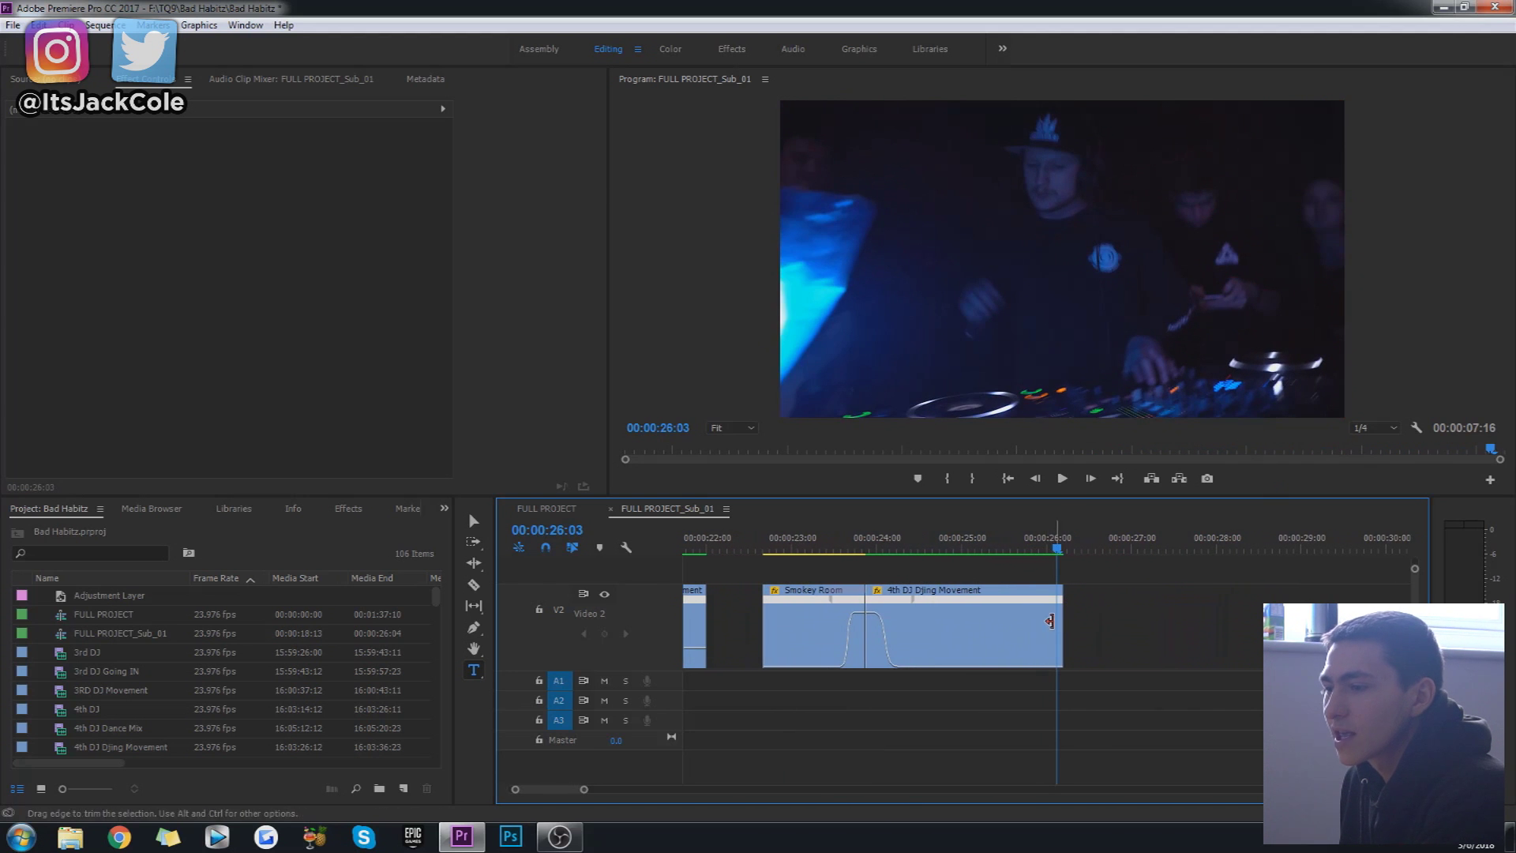
key(space)
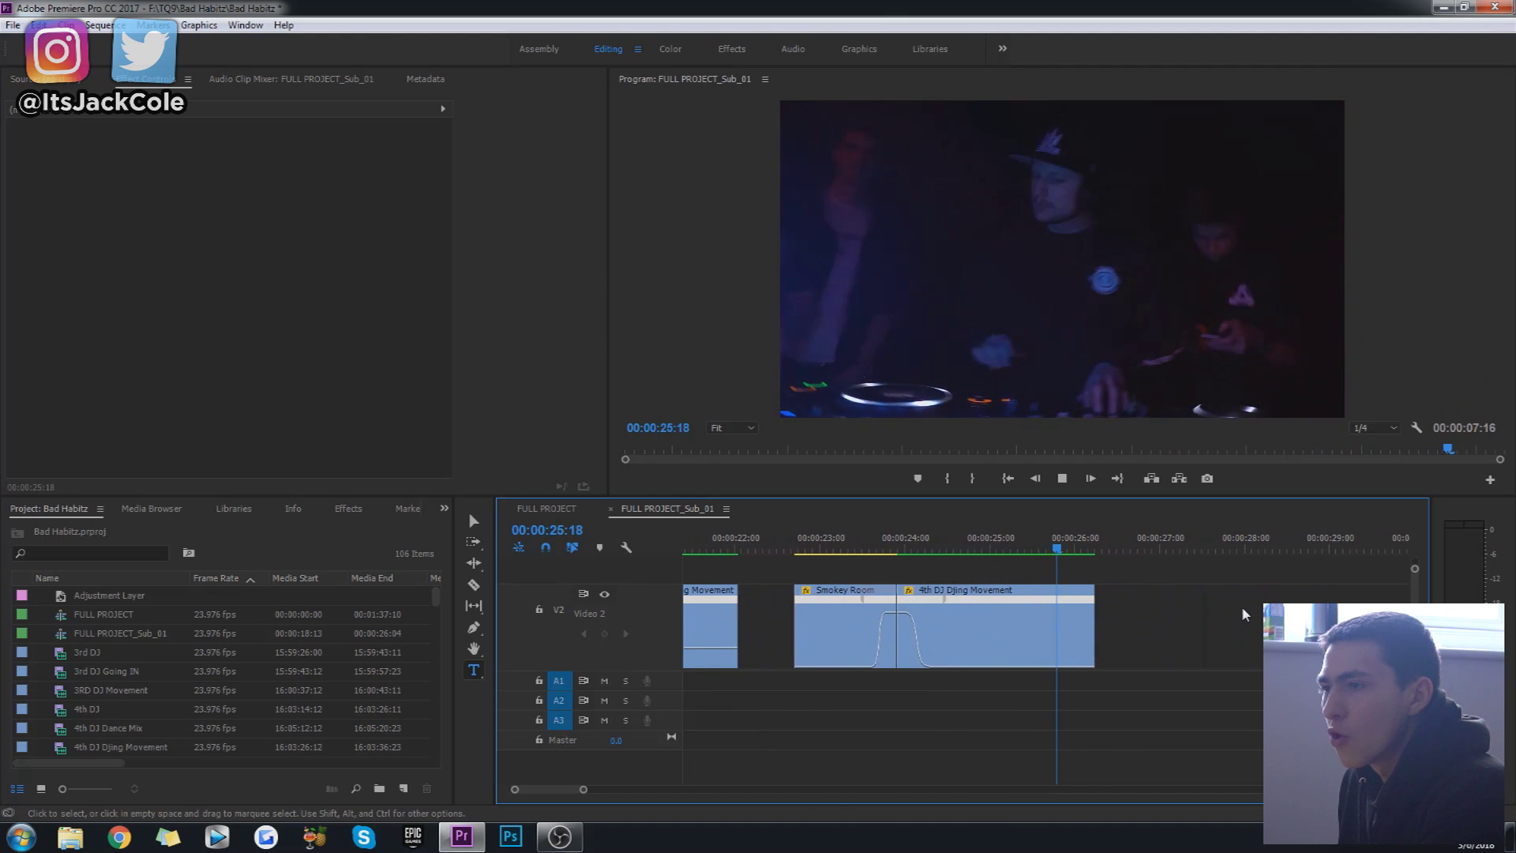
click(765, 548)
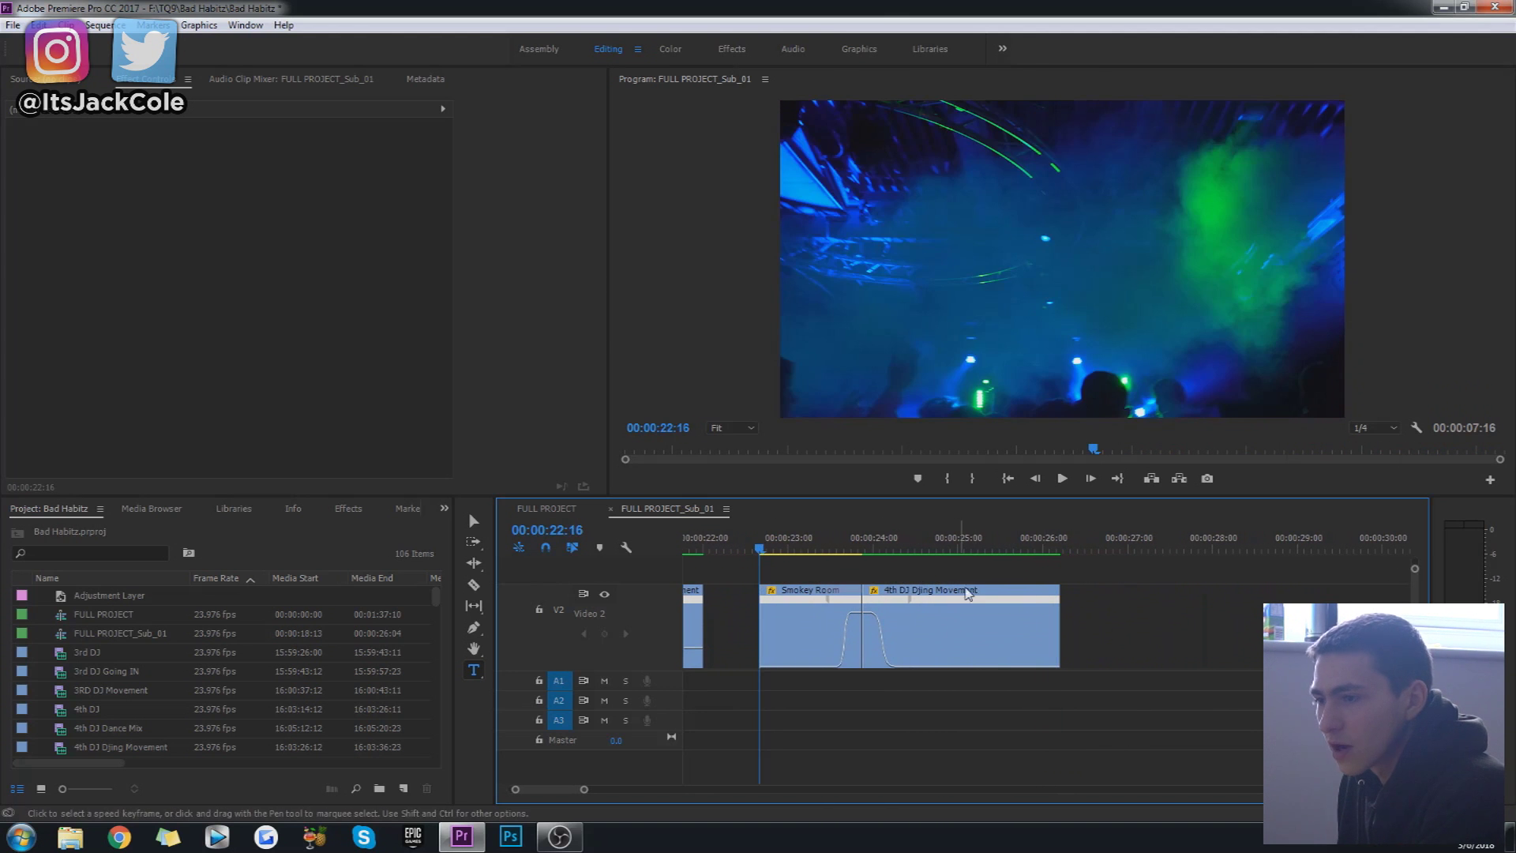
key(space)
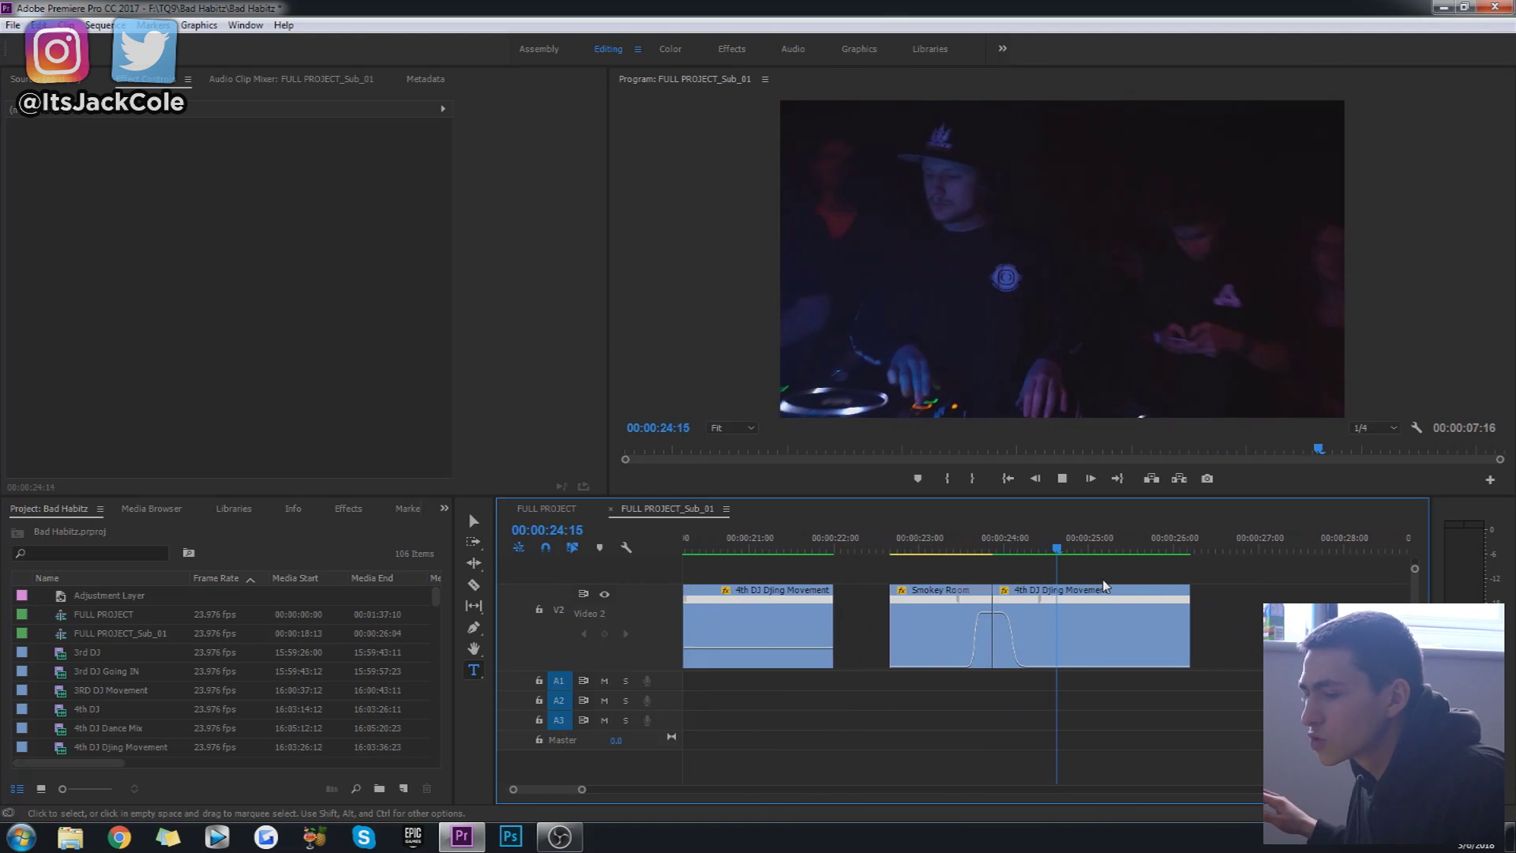
key(space)
key(Up)
key(Up)
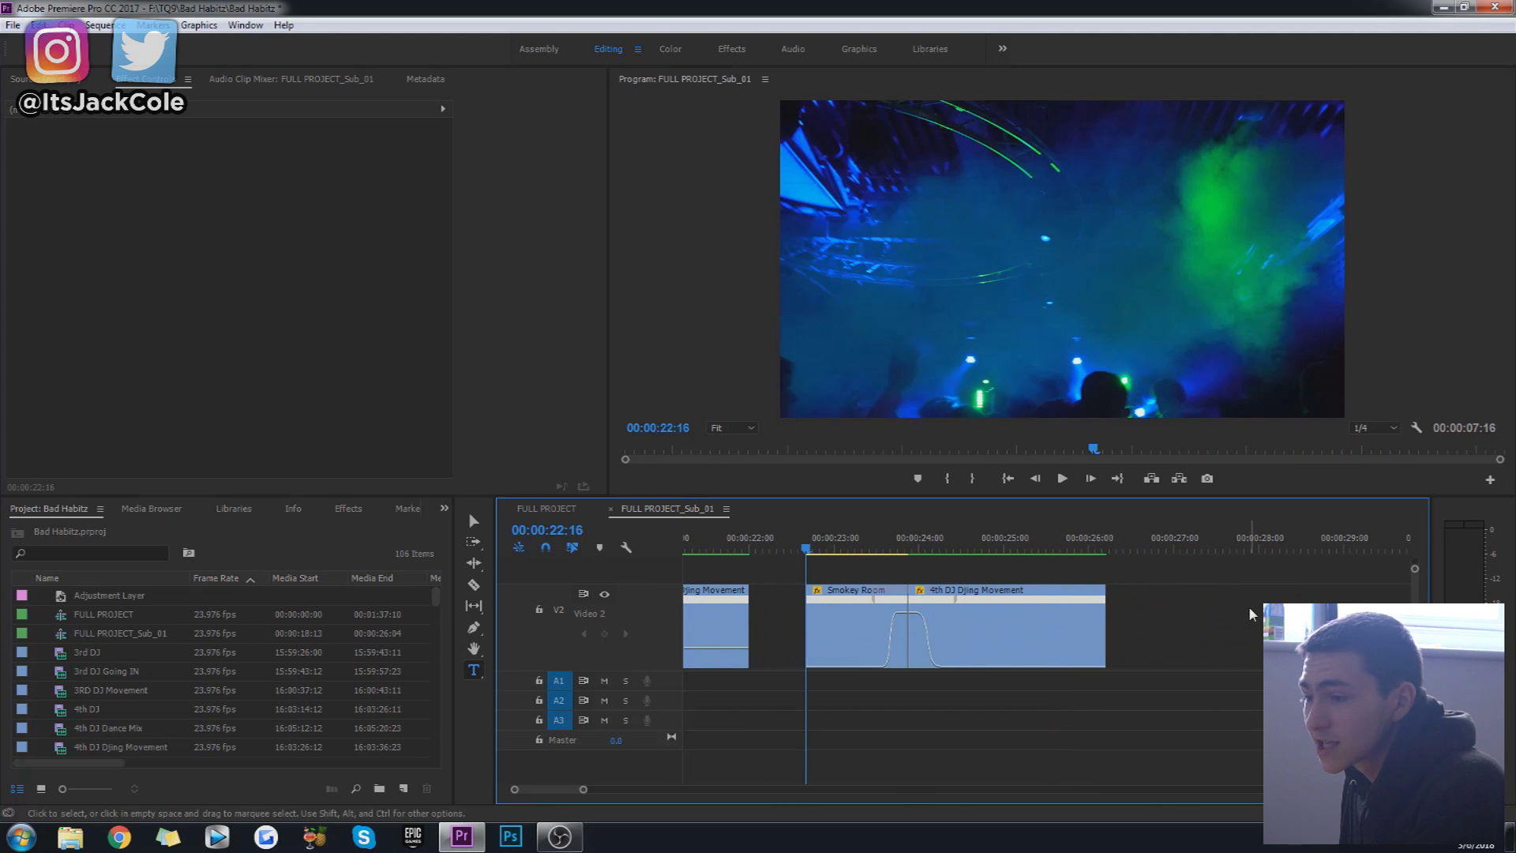
key(space)
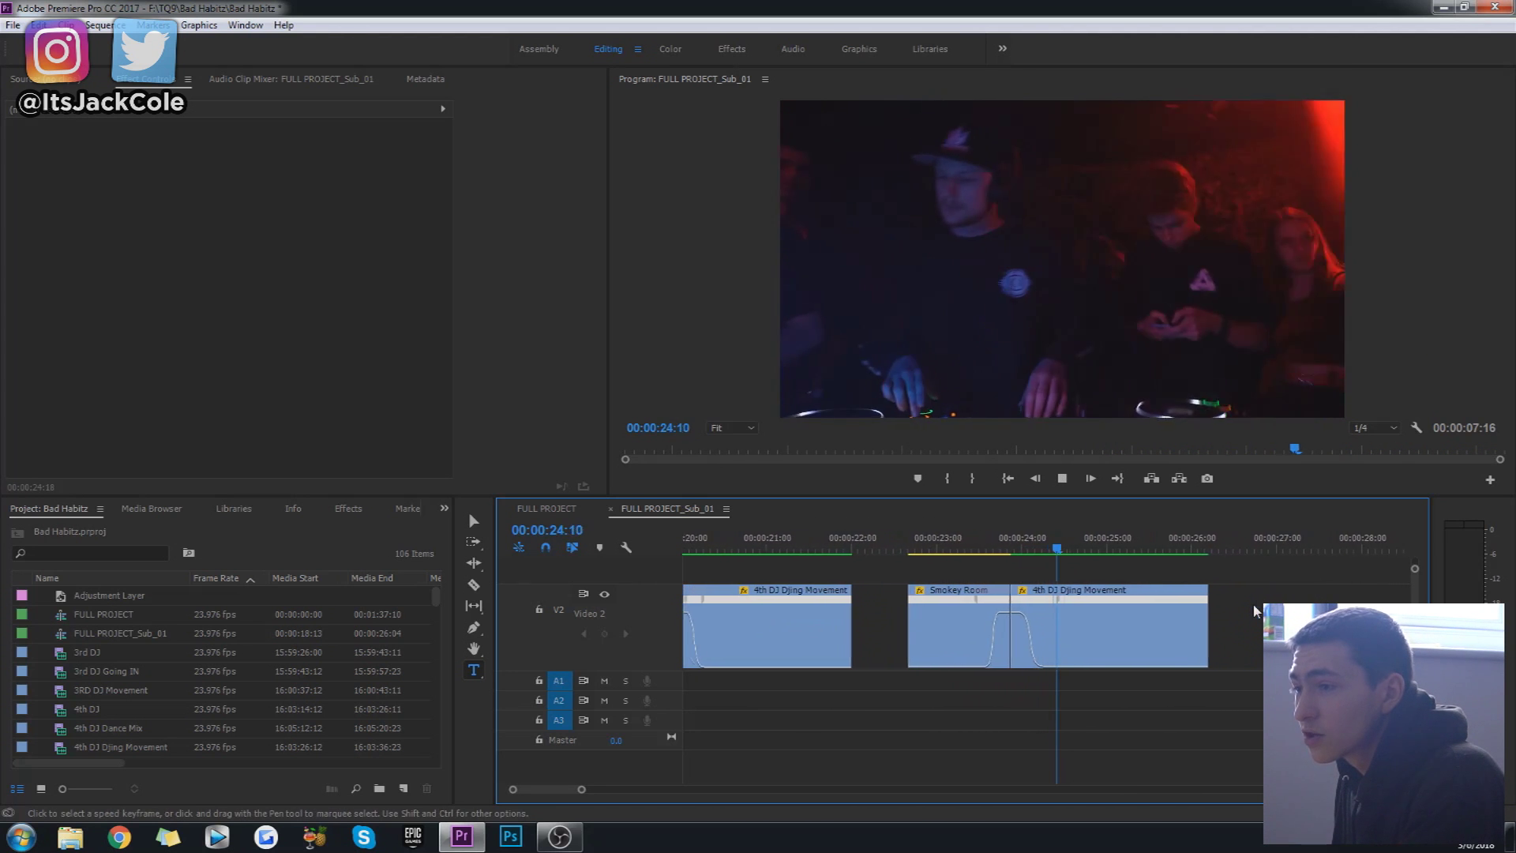
key(space)
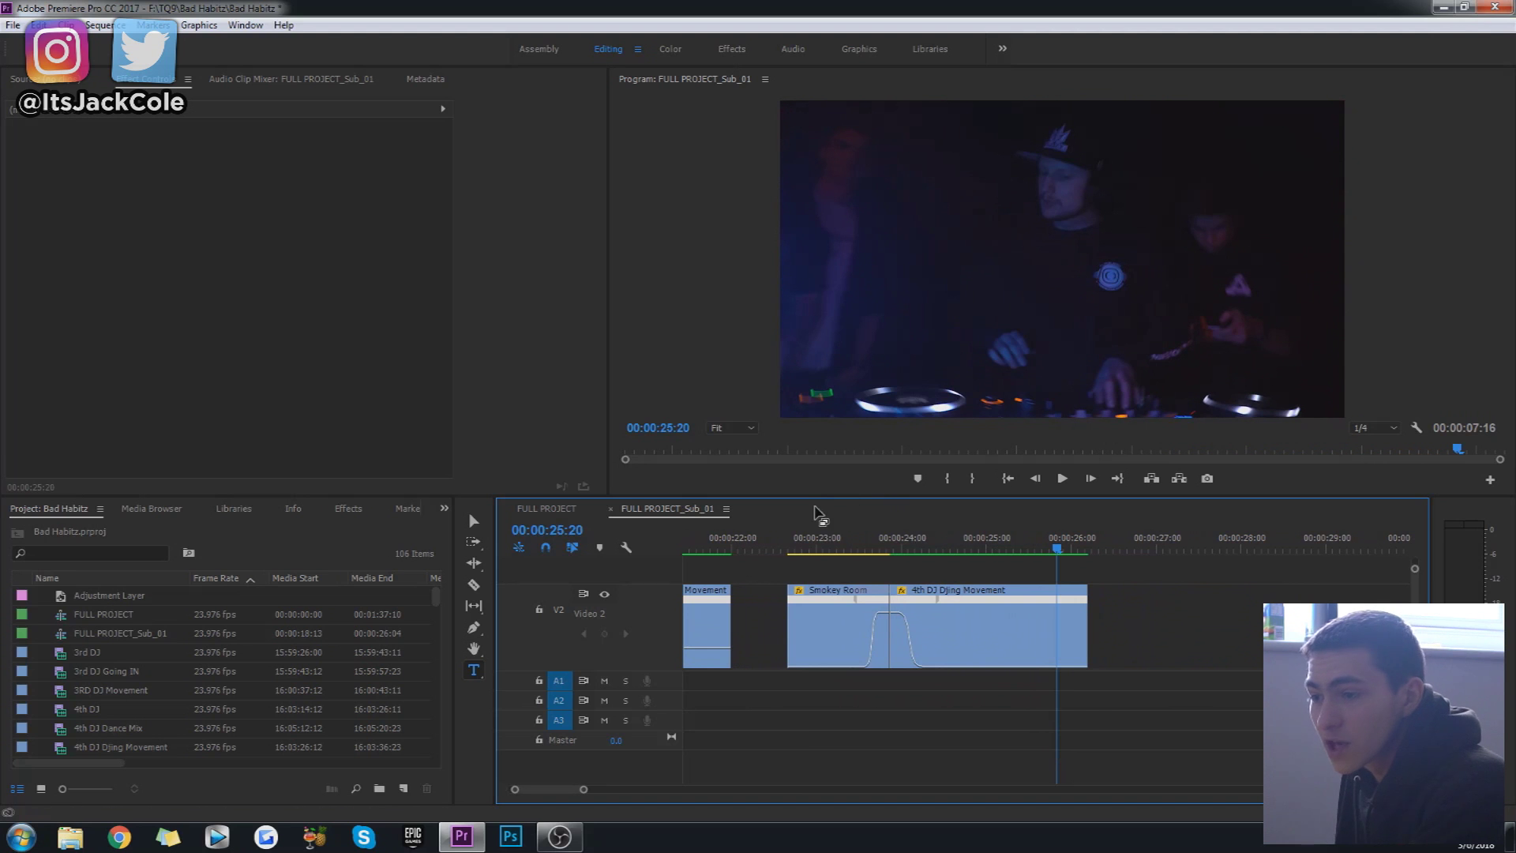
key(Up)
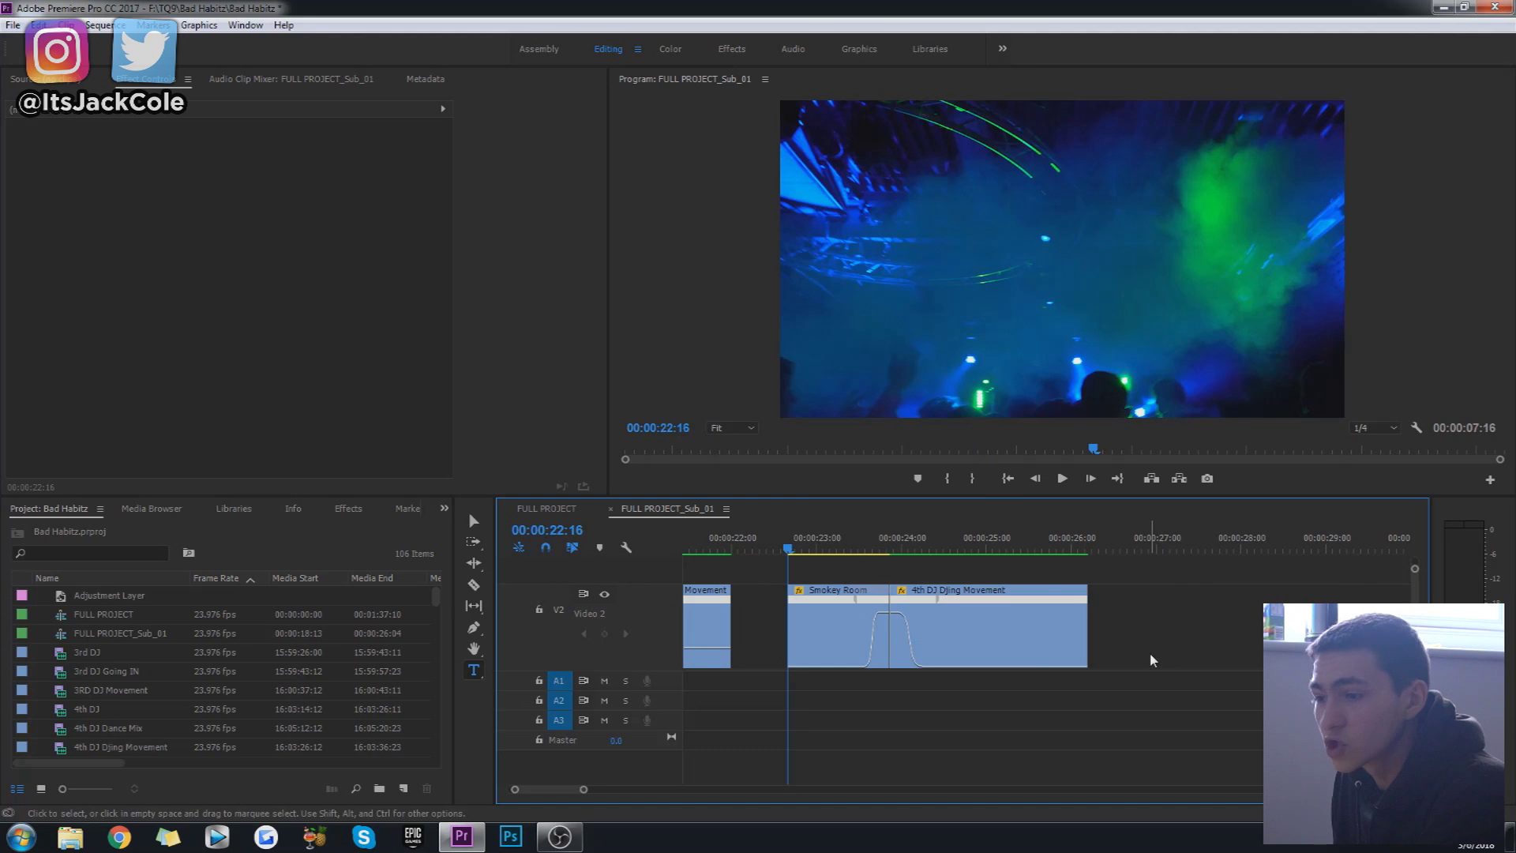
key(space)
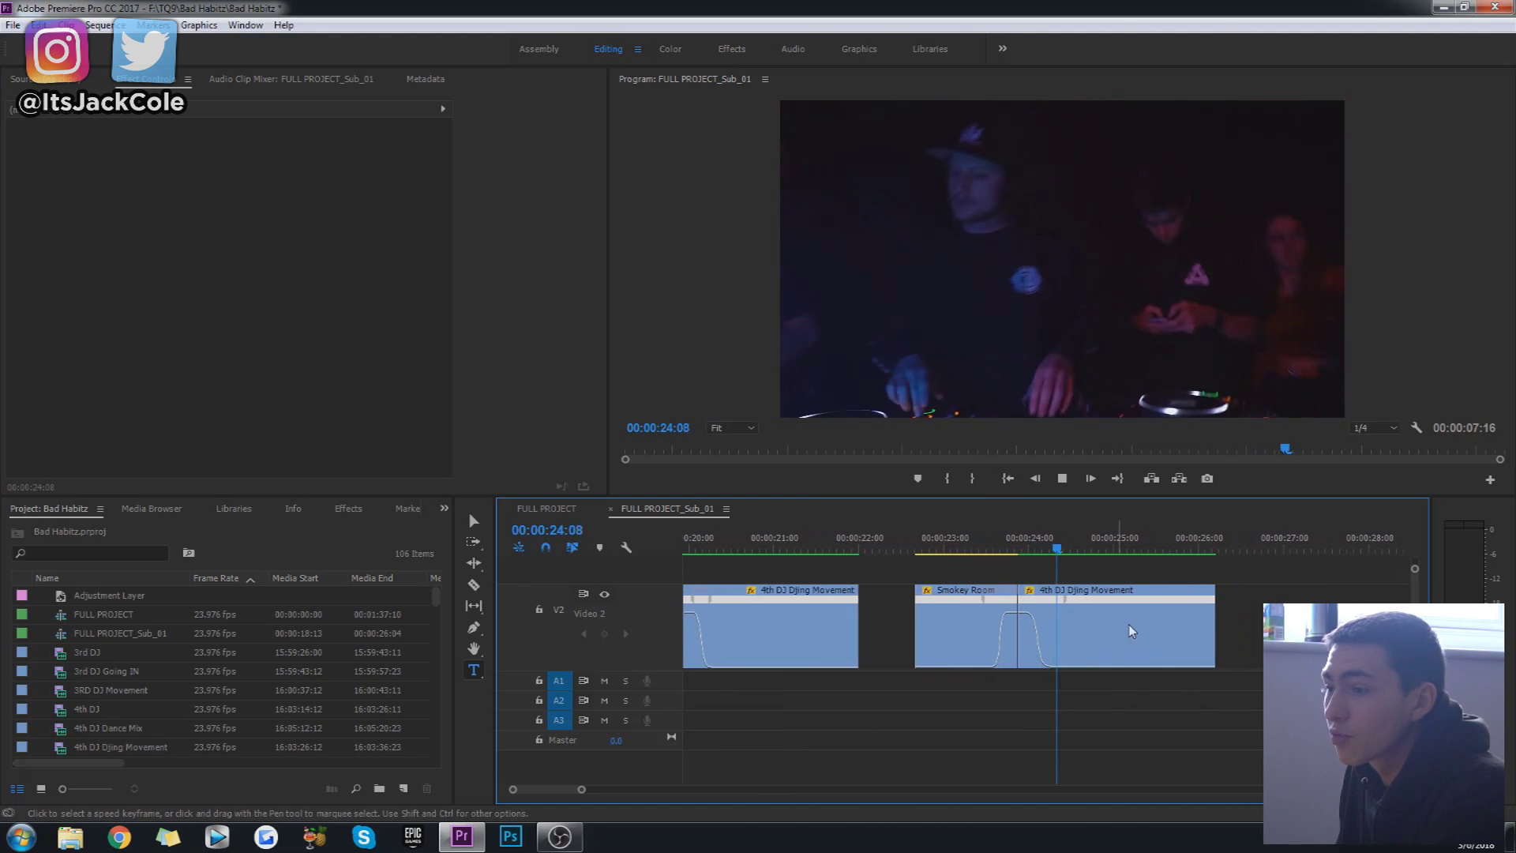
click(873, 546)
key(space)
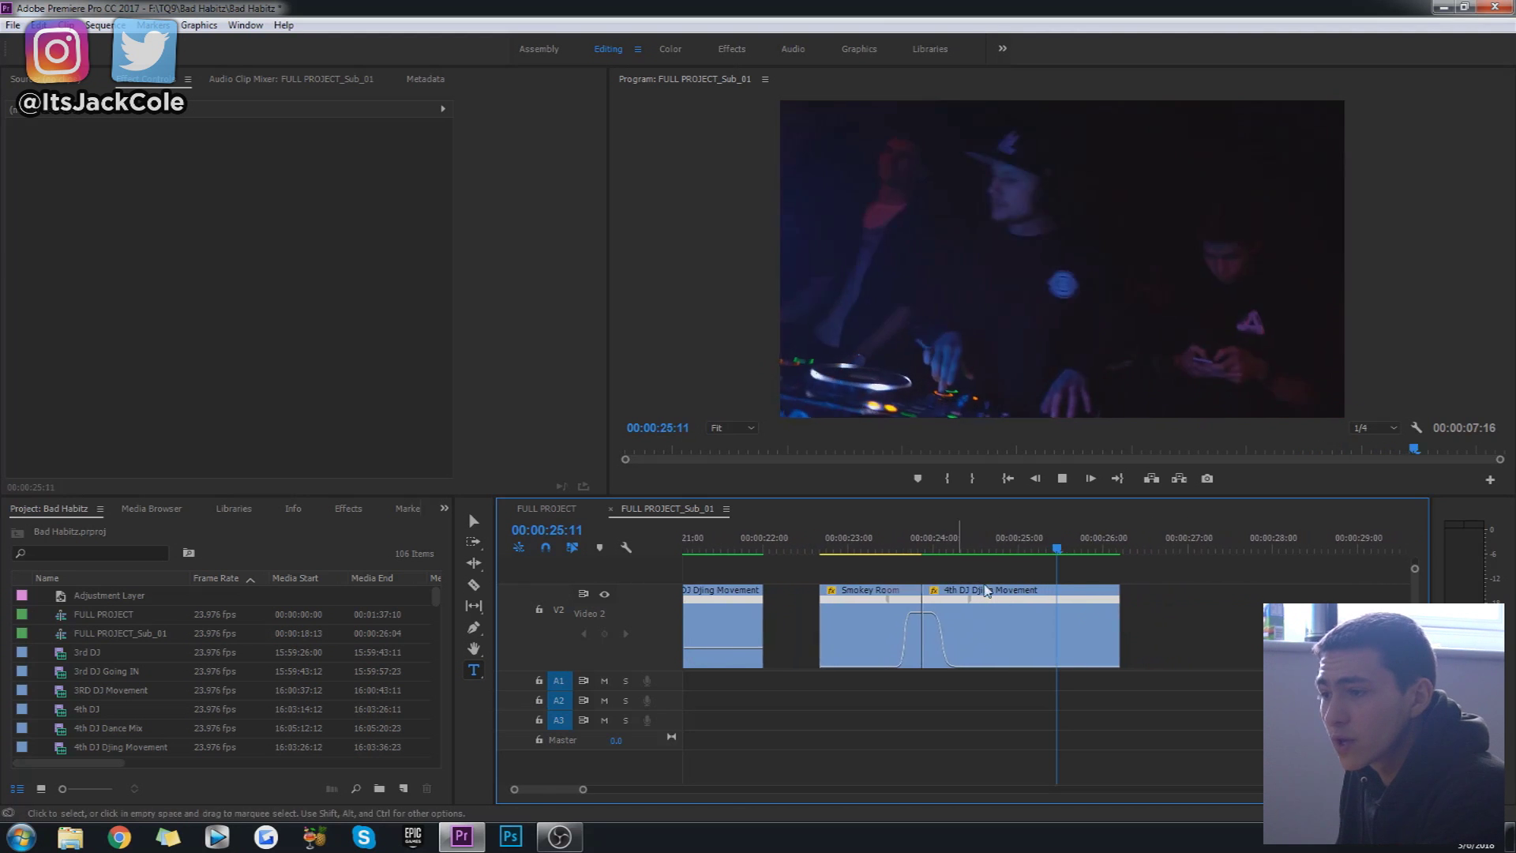
key(space)
Select the second Smokey Room clip and replay the transition while watching its scale and speed keyframes
click(768, 545)
click(821, 631)
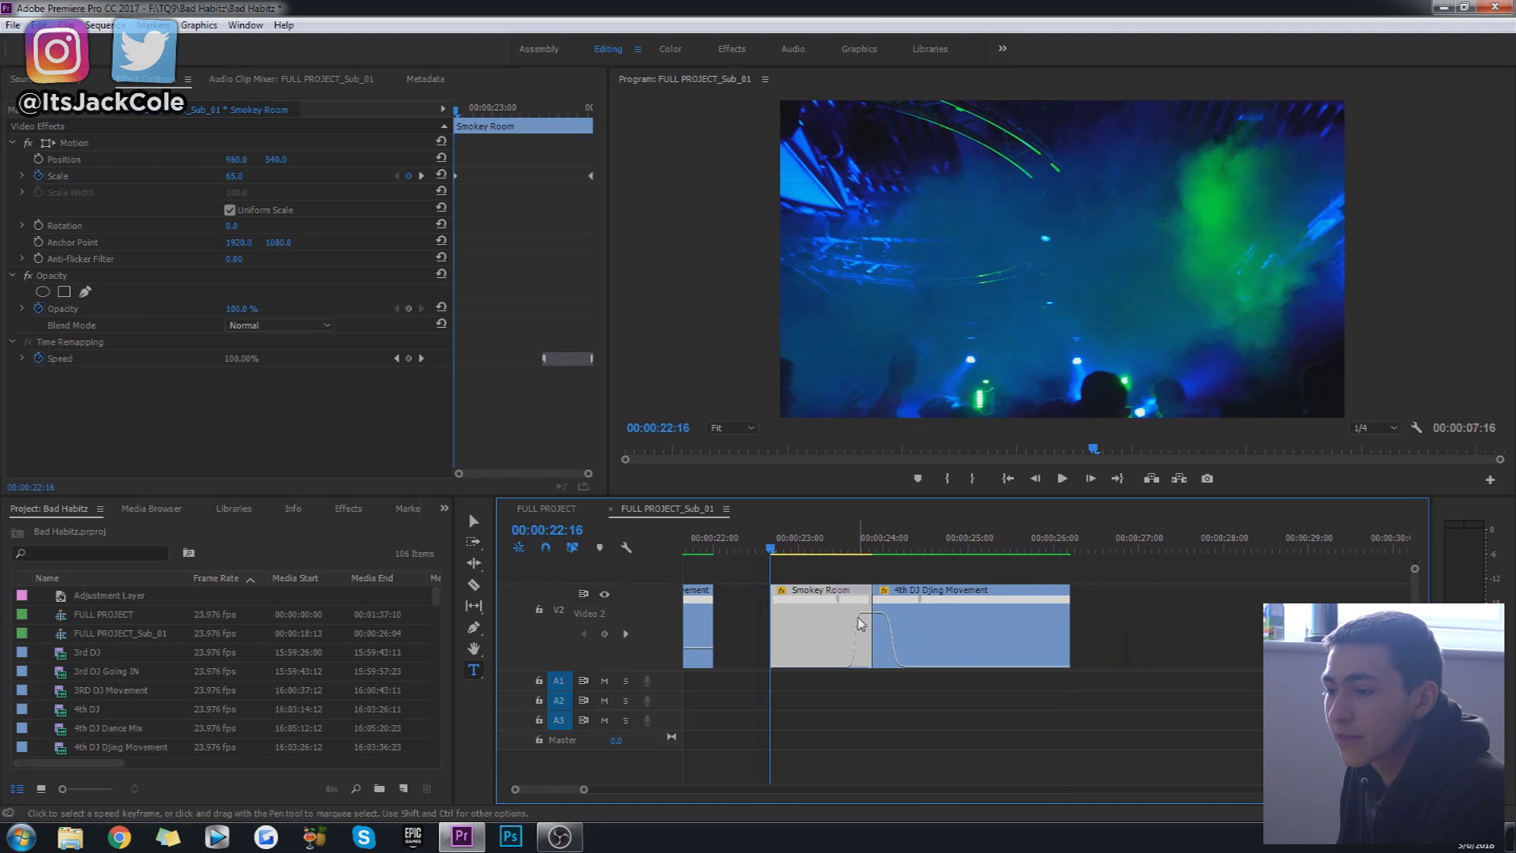
key(space)
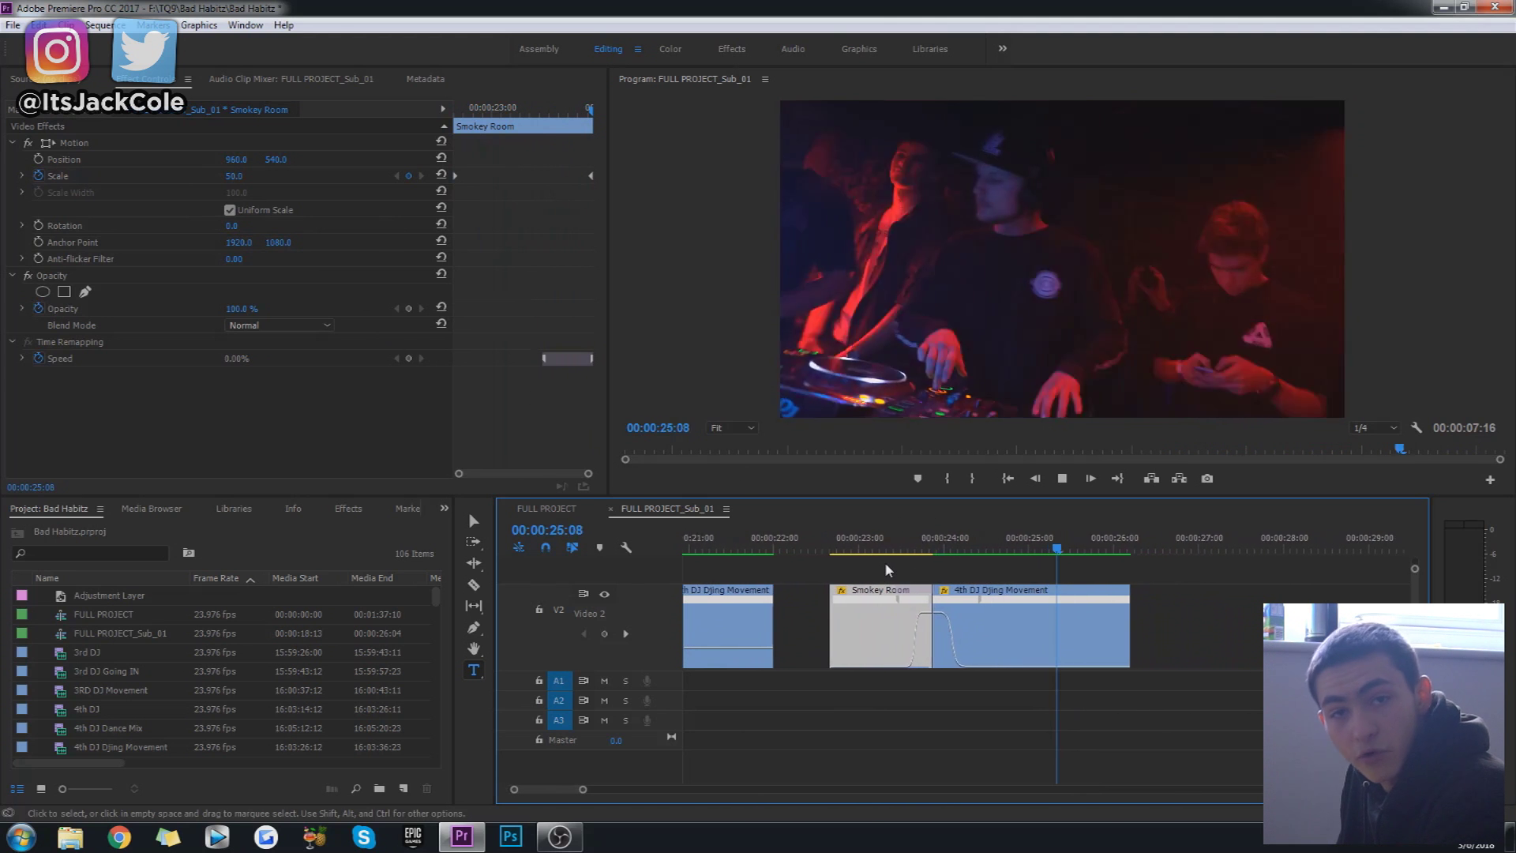
key(space)
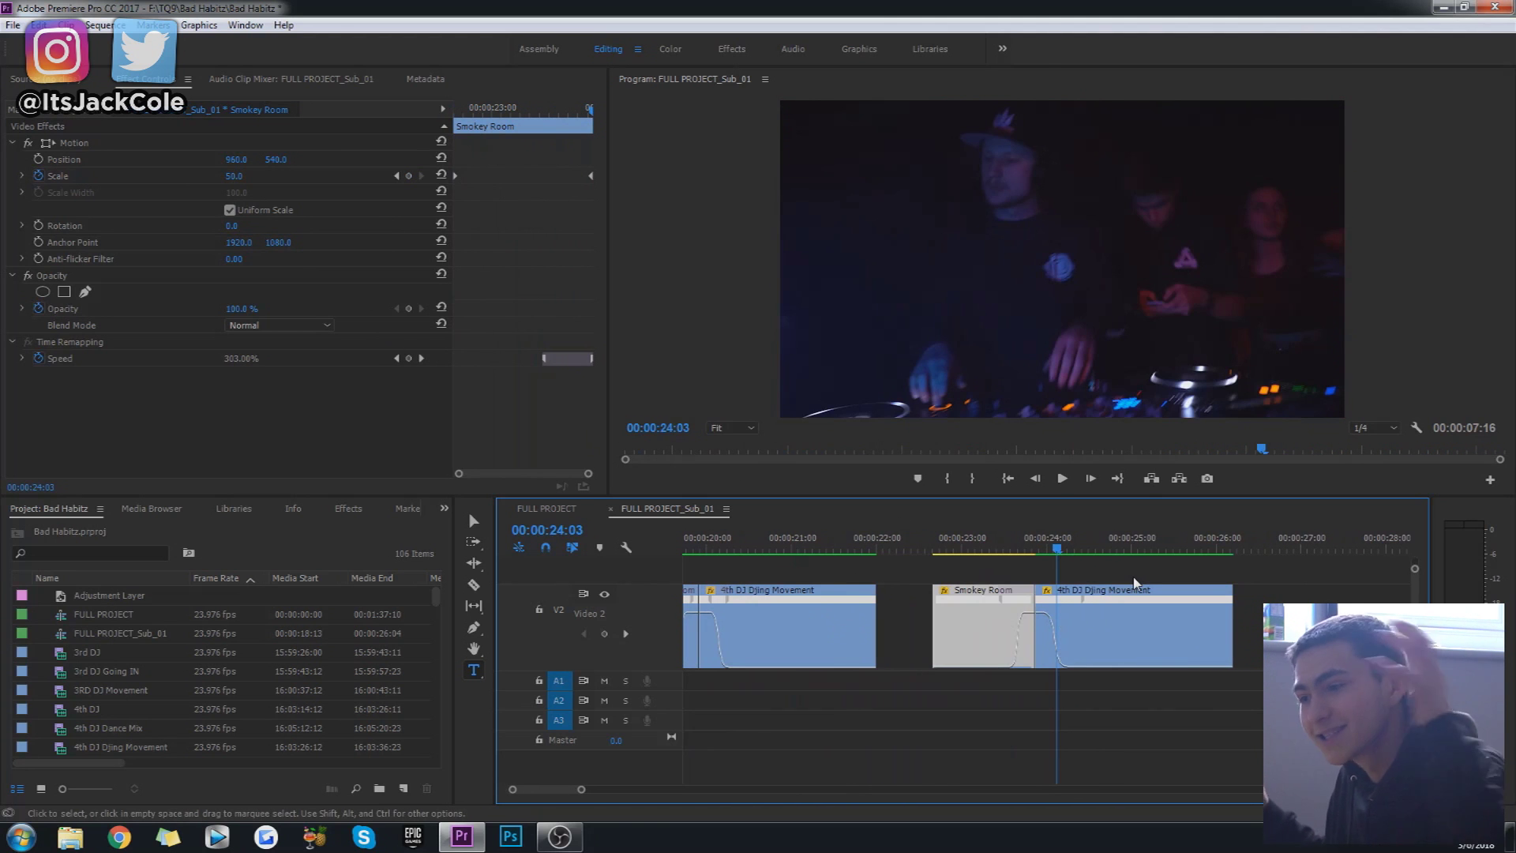